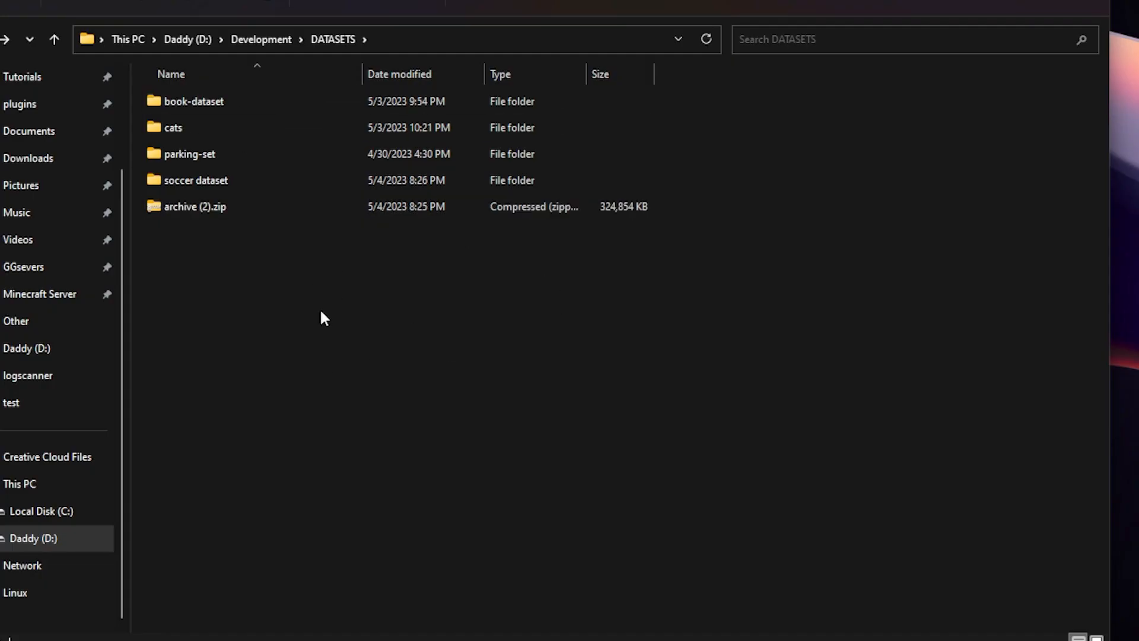
Open the soccer dataset folder and look inside its annotations subfolder
left_click(196, 183)
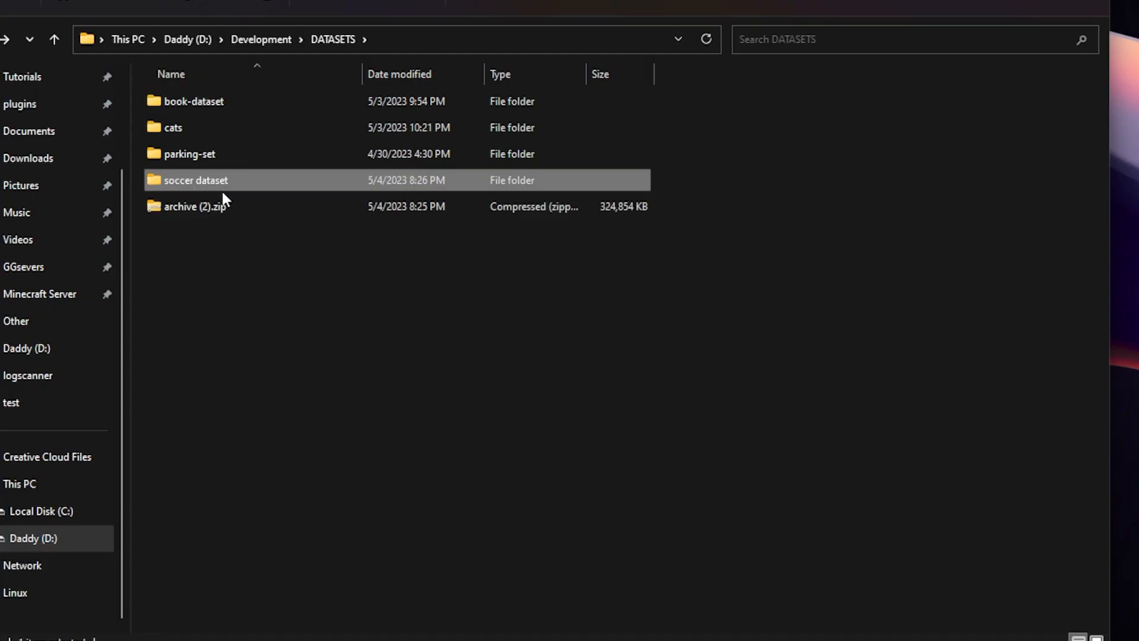
key("Return")
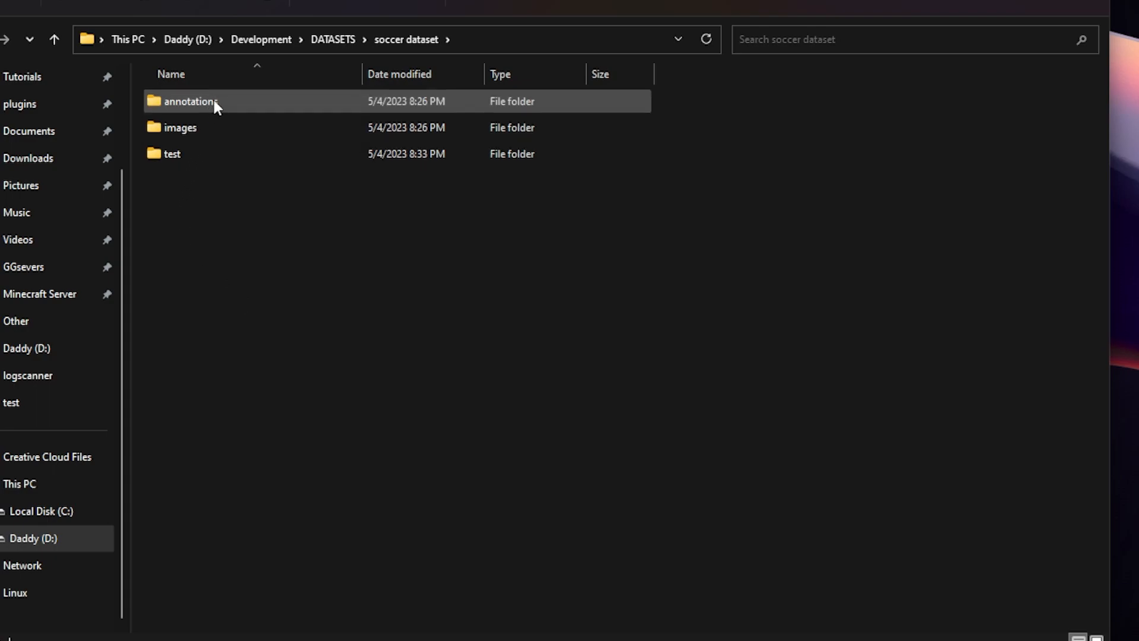
double_click(215, 103)
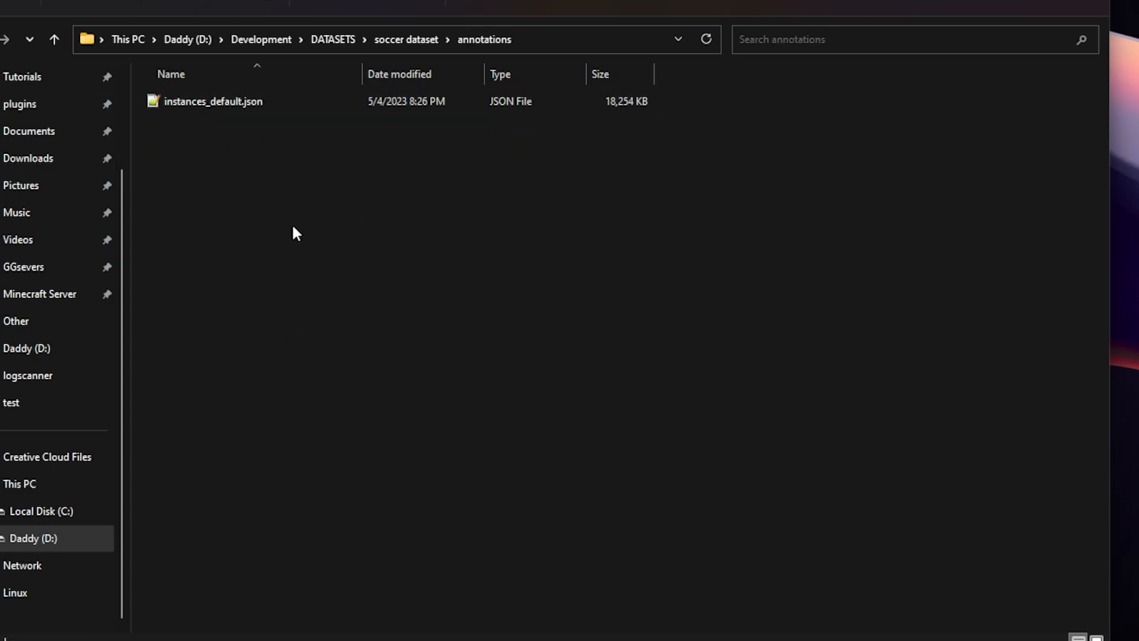
key("alt+Left")
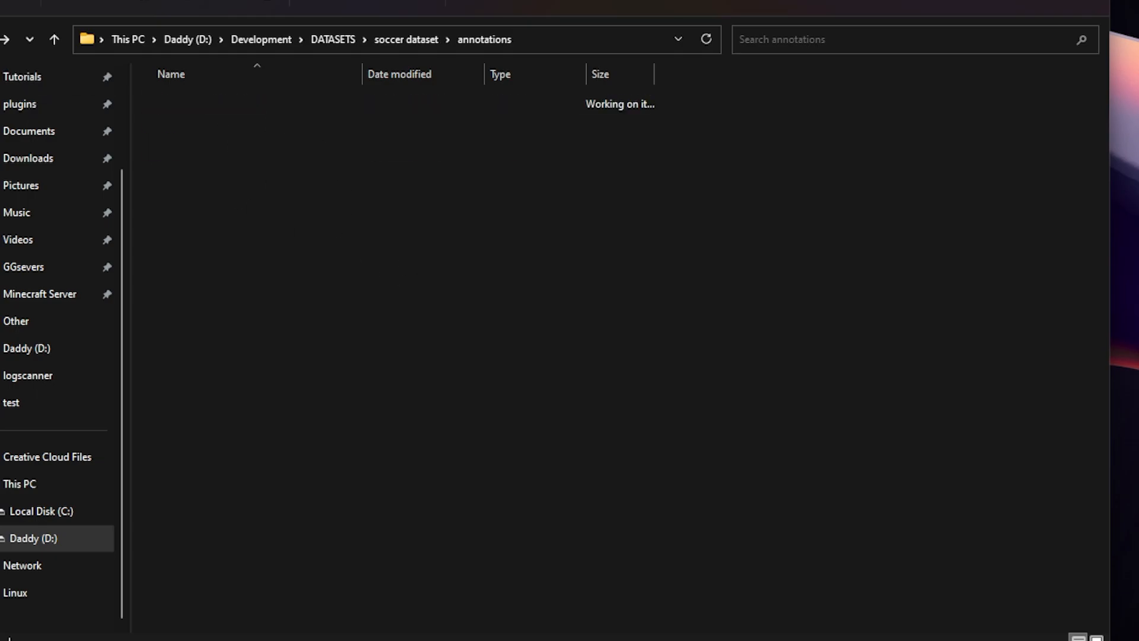
Open the images folder of the soccer dataset and look through its JPG frames from first to last
double_click(205, 127)
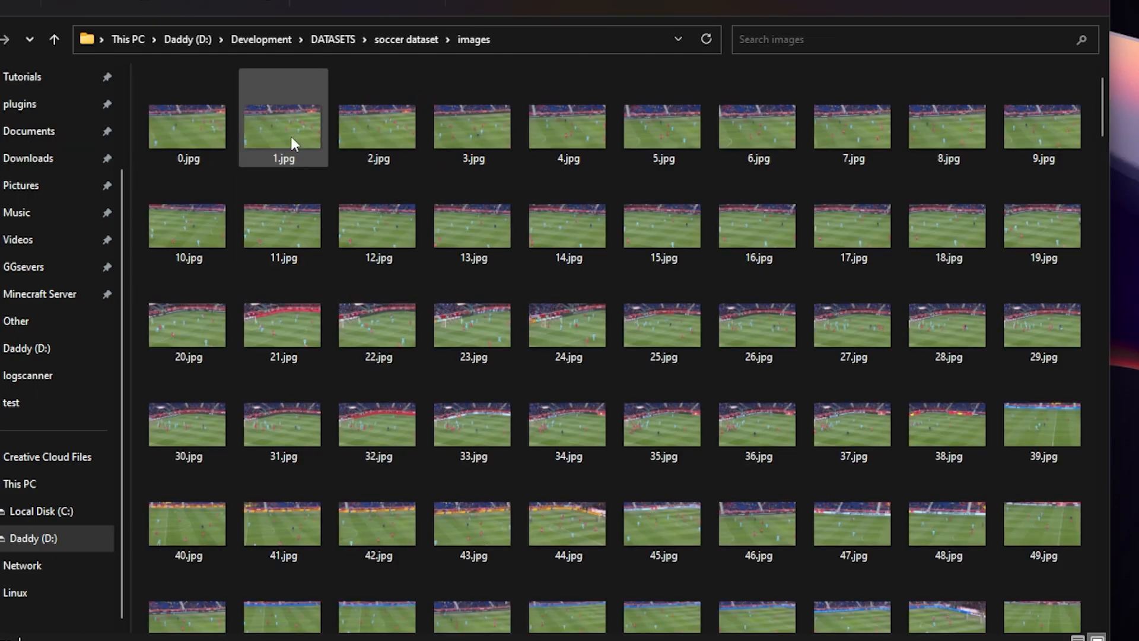
scroll(309, 143, "down", 15)
scroll(386, 238, "down", 9)
scroll(385, 255, "down", 3)
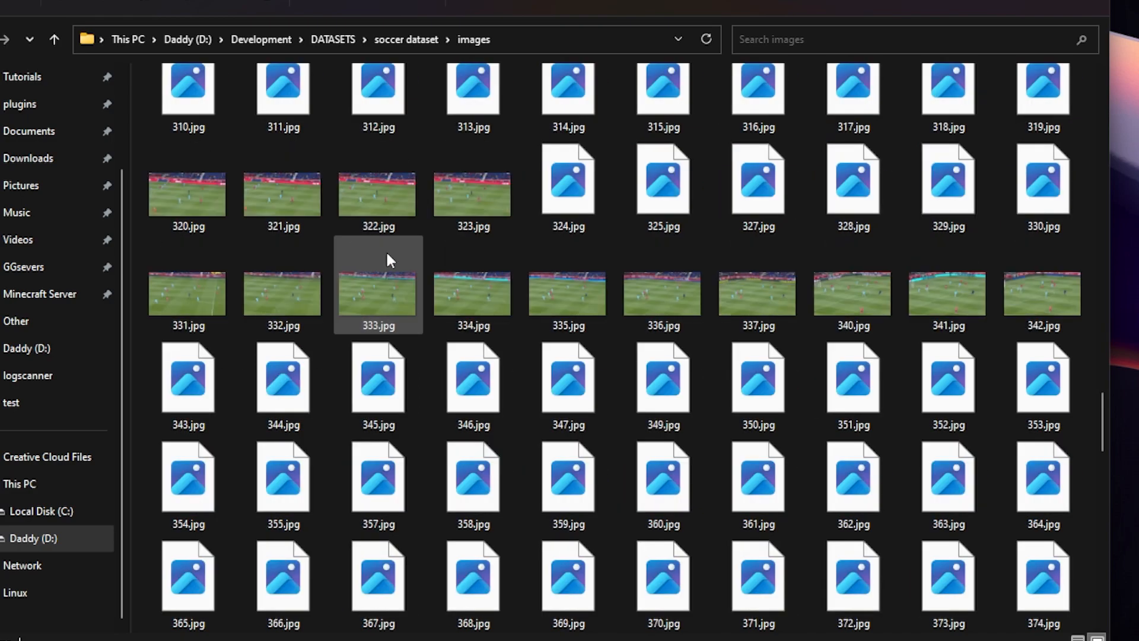
scroll(156, 122, "up", 20)
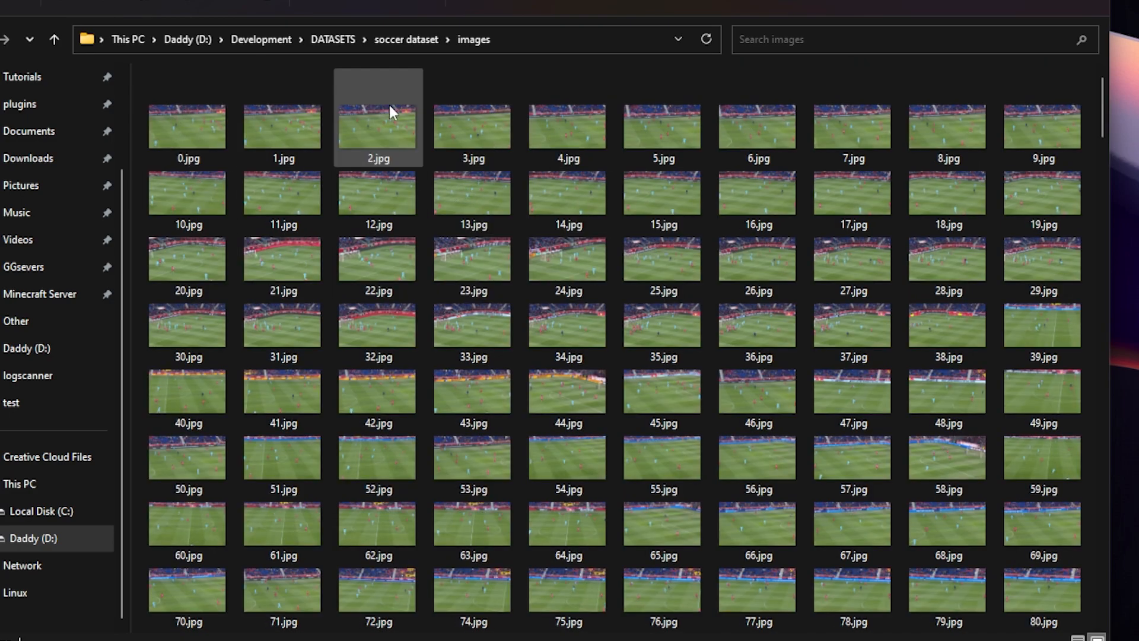
scroll(413, 261, "down", 20)
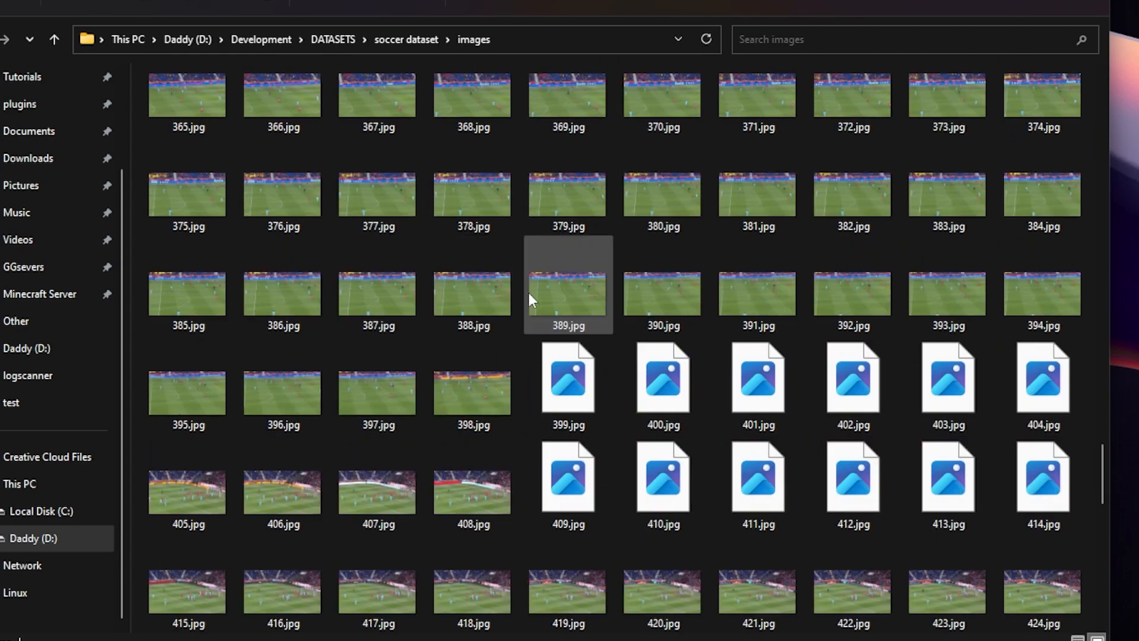
scroll(564, 309, "down", 10)
scroll(575, 316, "up", 20)
scroll(575, 318, "up", 20)
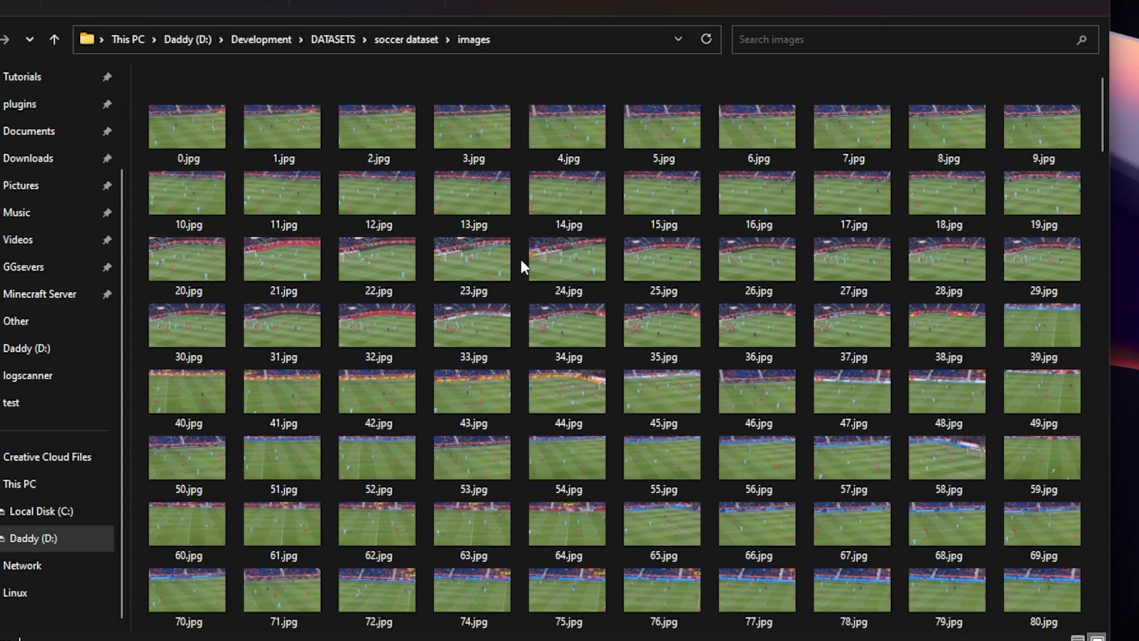
scroll(520, 257, "down", 10)
scroll(443, 384, "up", 10)
scroll(441, 374, "down", 20)
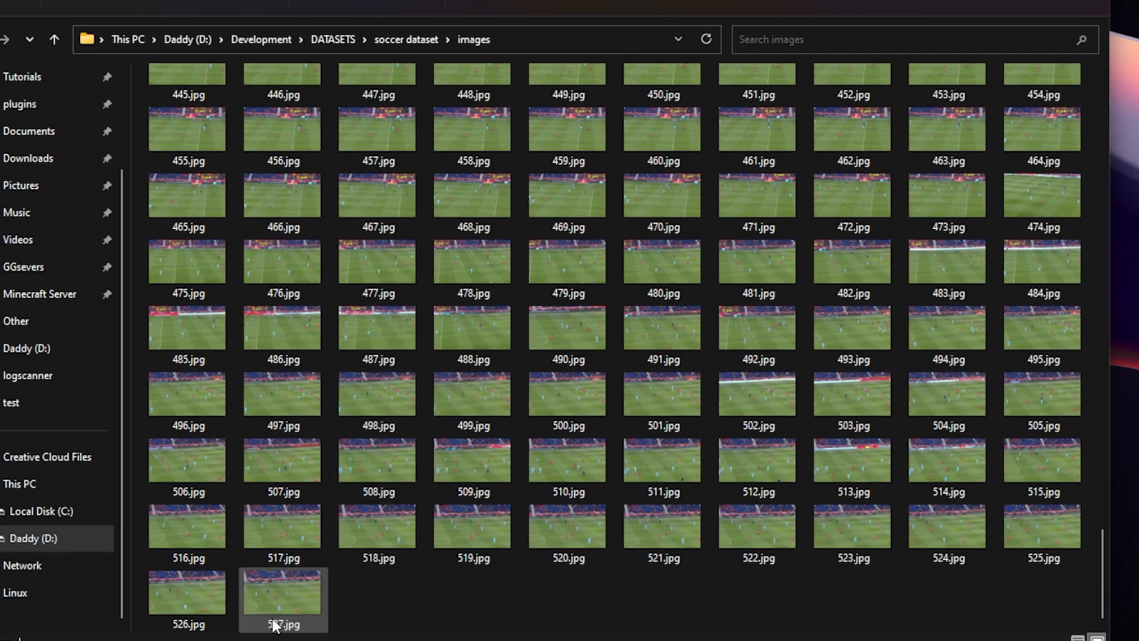
scroll(462, 478, "up", 5)
scroll(462, 478, "up", 18)
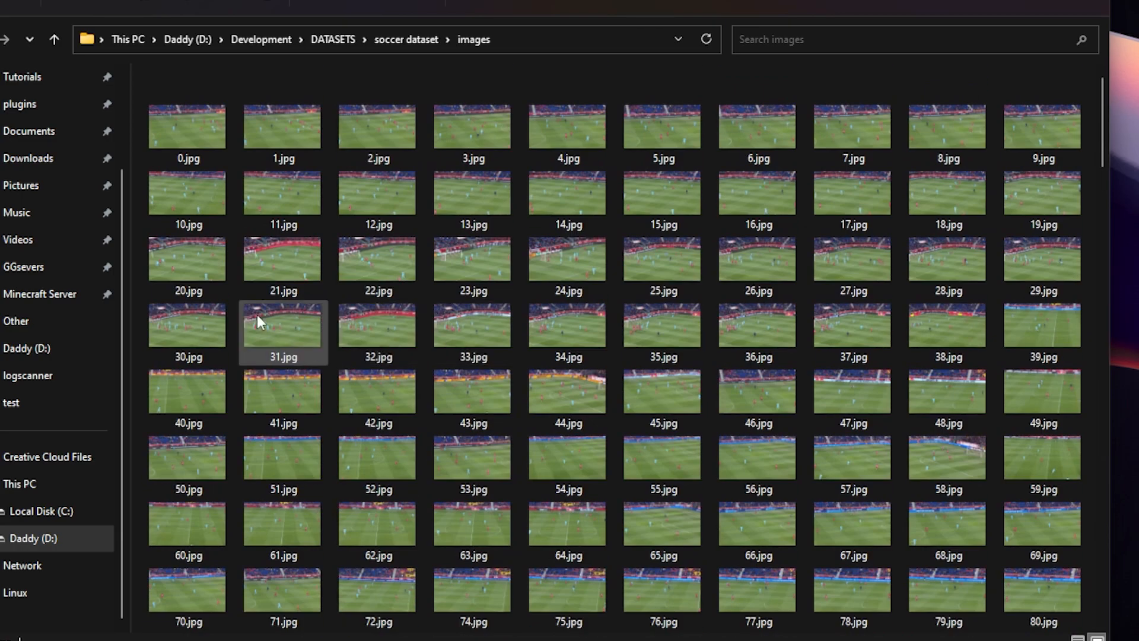
View the image 0.jpg in Photos, and close the viewer
left_click(192, 137)
double_click(192, 134)
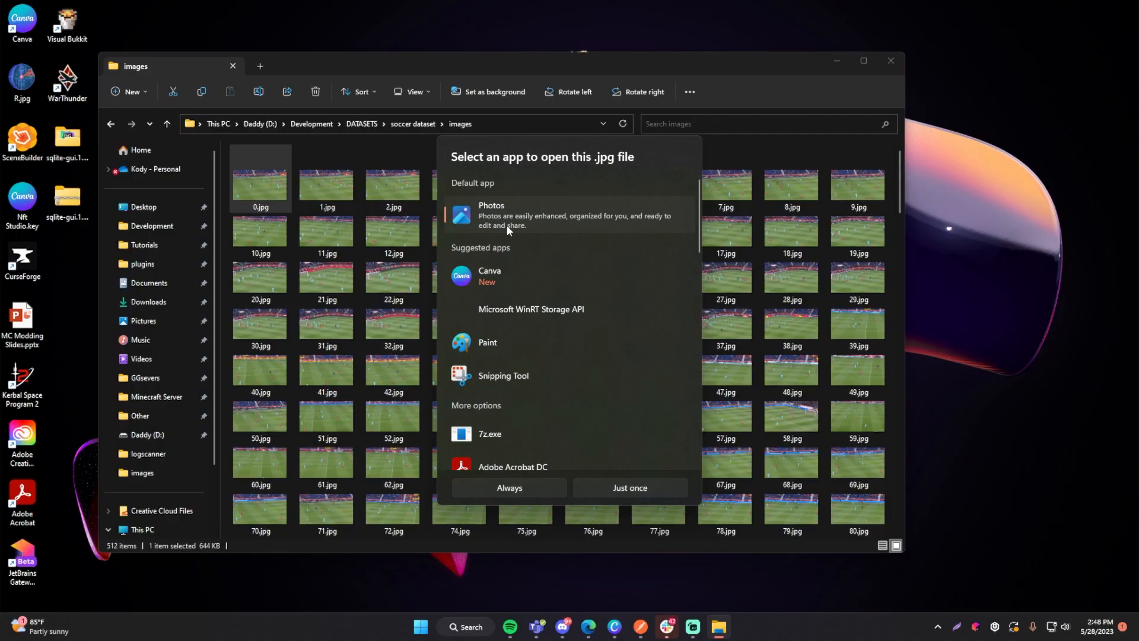
double_click(540, 183)
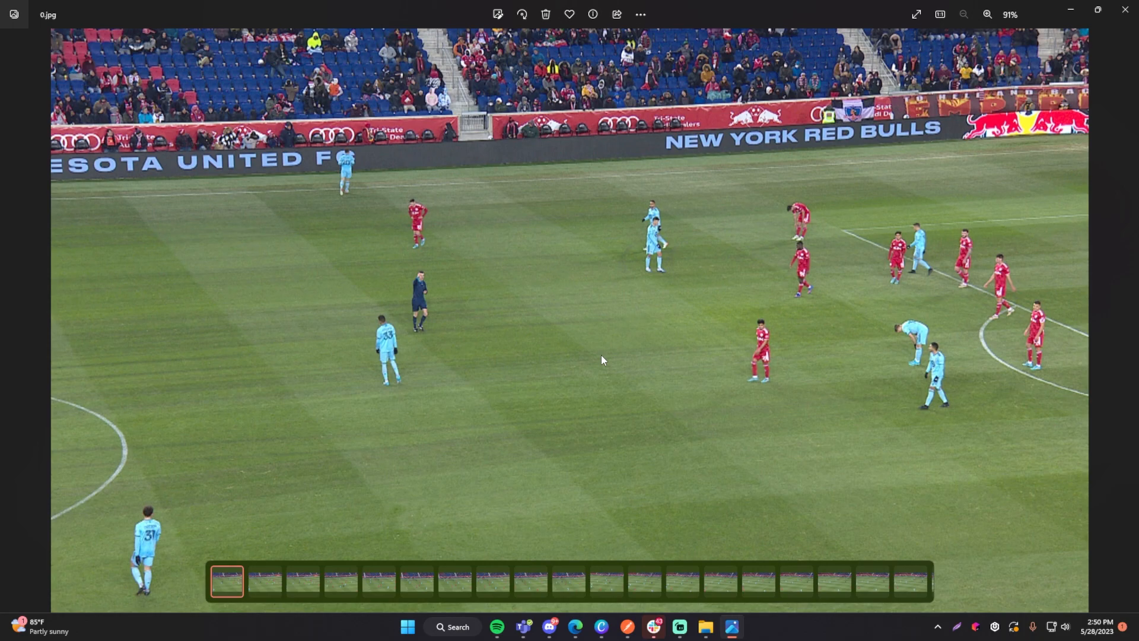
key("alt+F4")
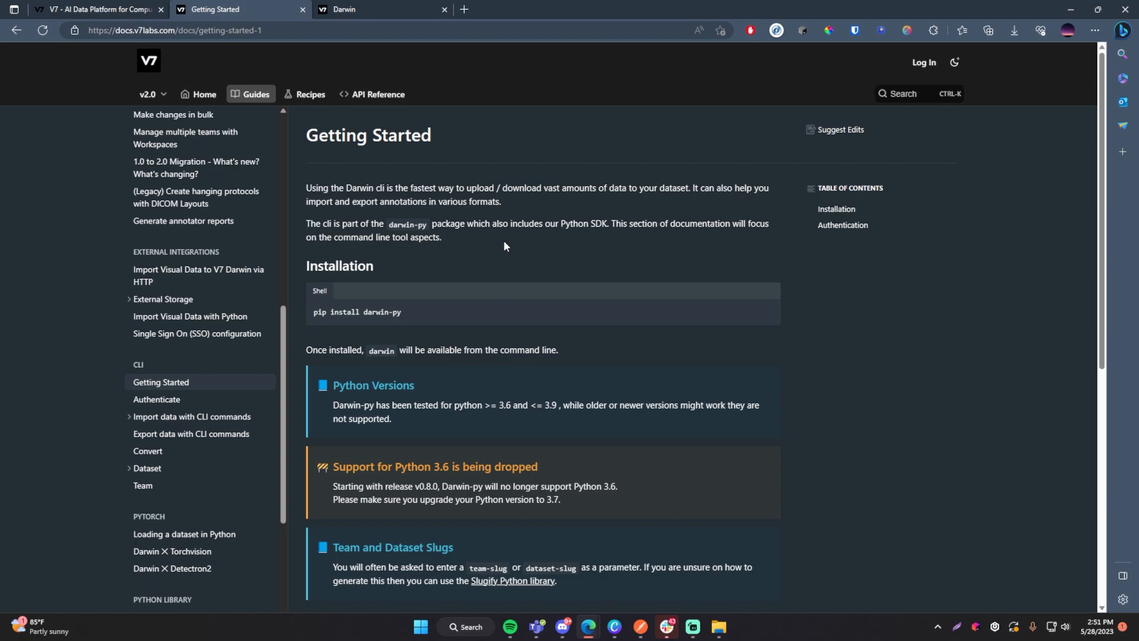
Read the darwin-py installation instructions and supported Python versions on the V7 Getting Started page
scroll(503, 241, "down", 8)
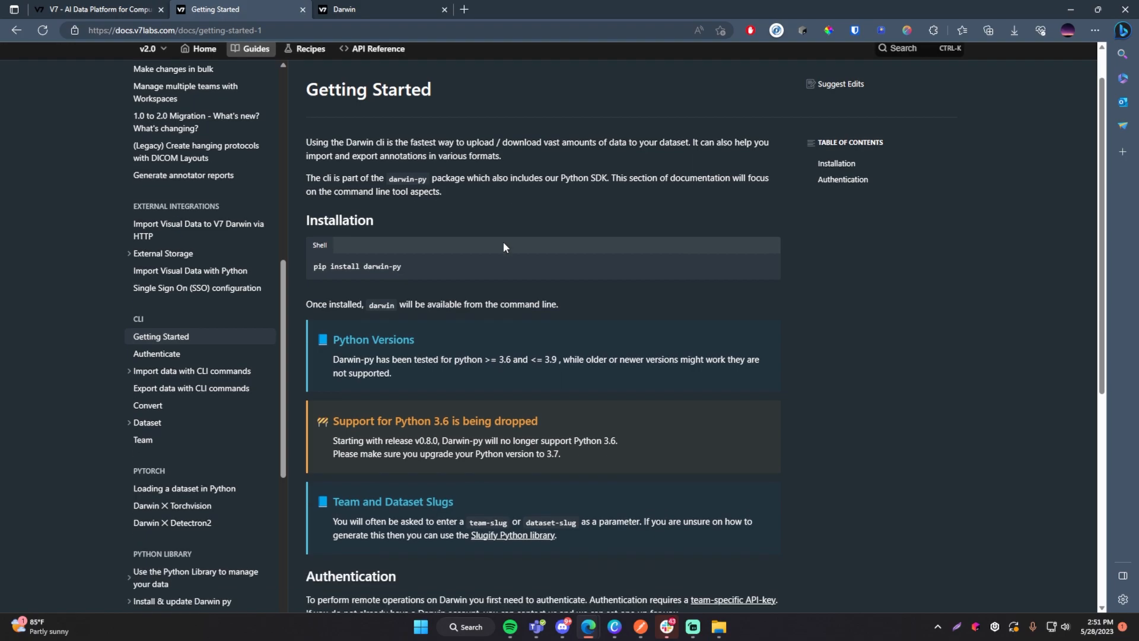
scroll(568, 301, "up", 8)
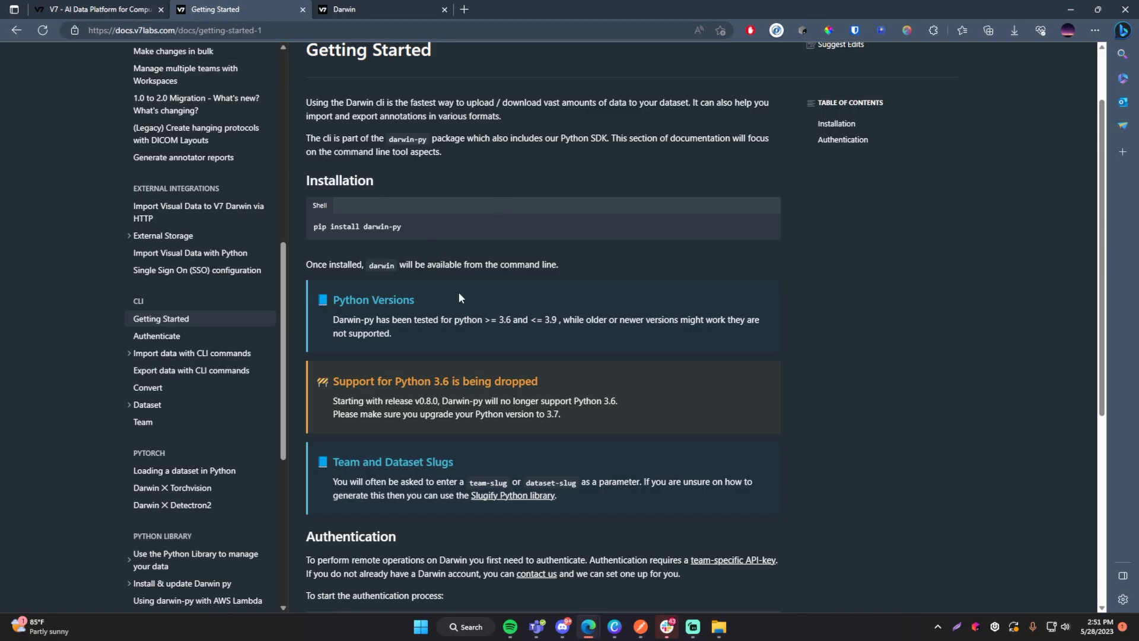
scroll(458, 290, "up", 2)
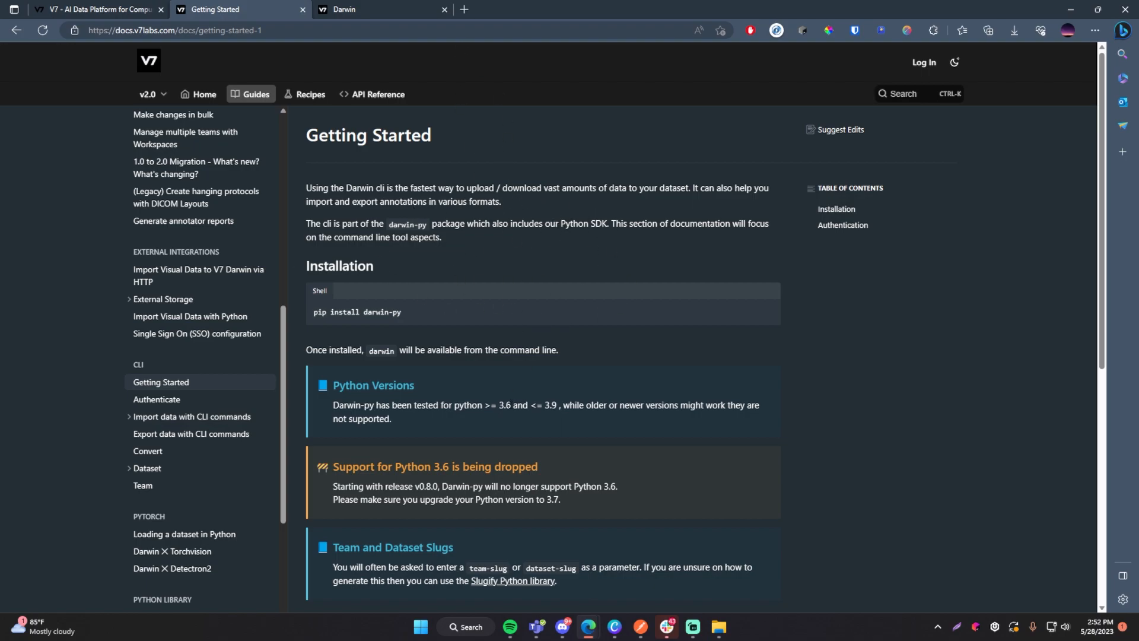
left_click_drag(461, 410, 553, 410)
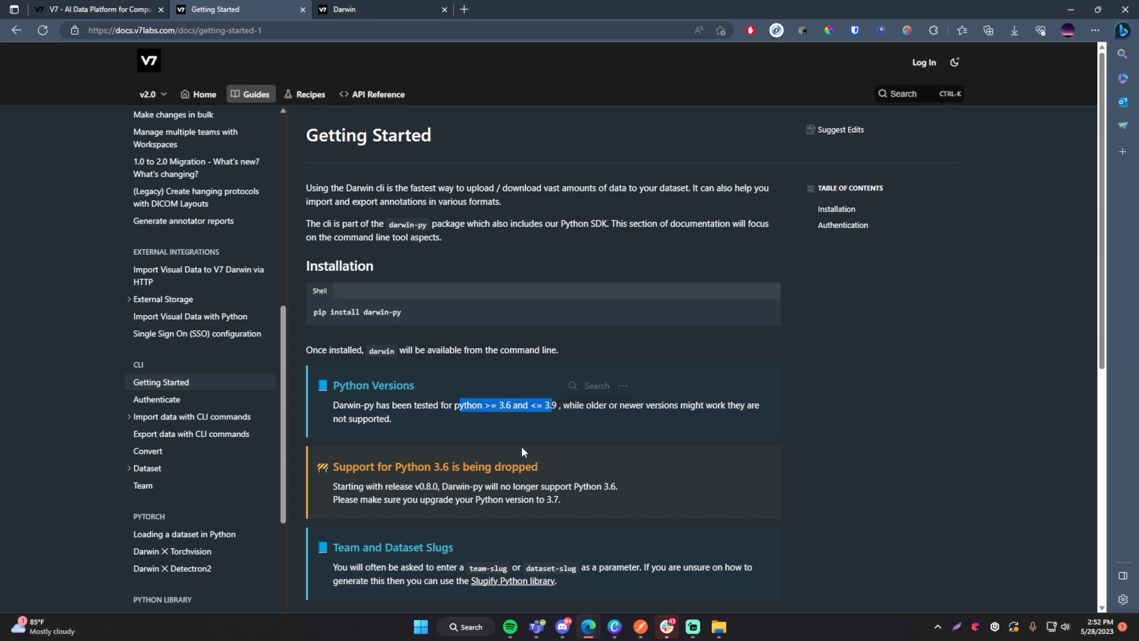
left_click(513, 432)
Open a Terminal window and install the Darwin package with "pip install darwin-py"
key("super")
type("term")
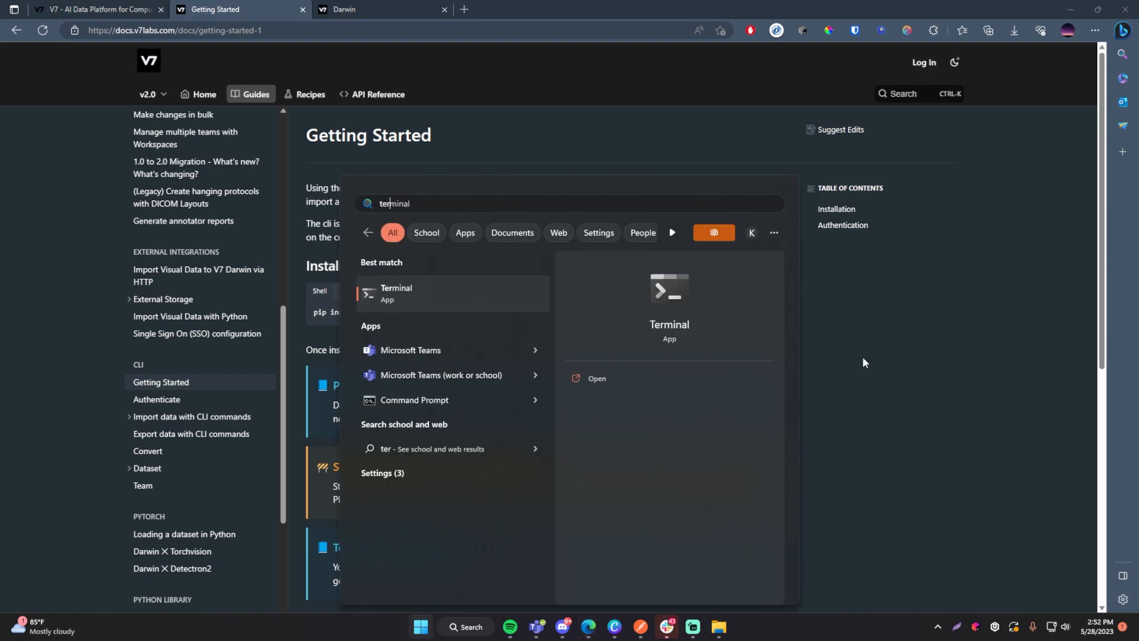
key("Return")
left_click_drag(286, 64, 670, 315)
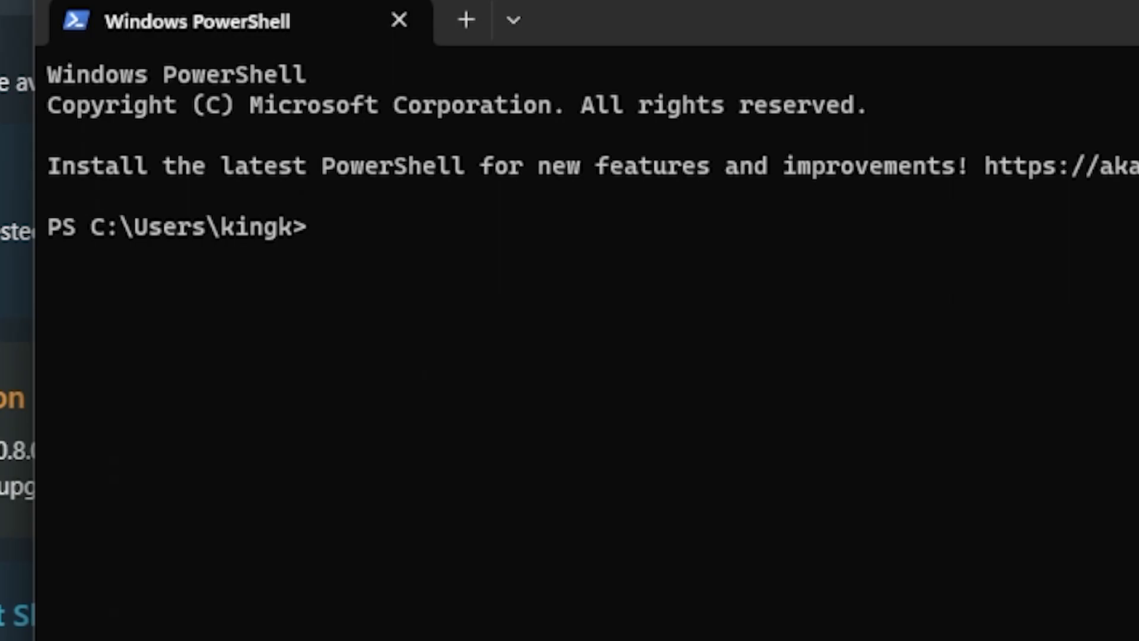
type("pip install darw")
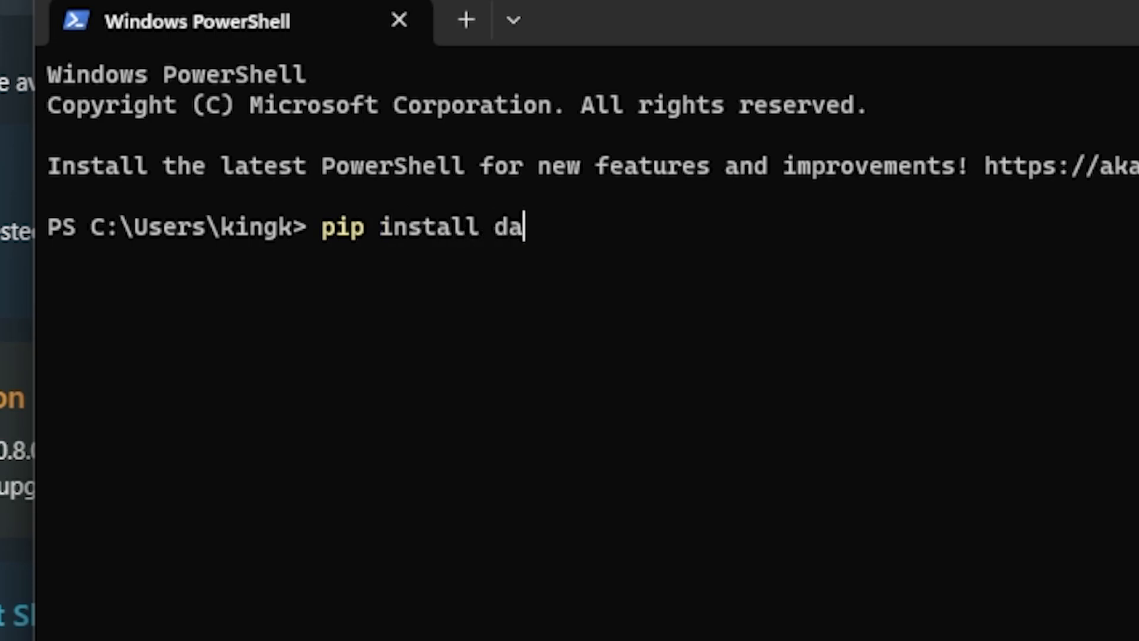
type("in-py")
key("Return")
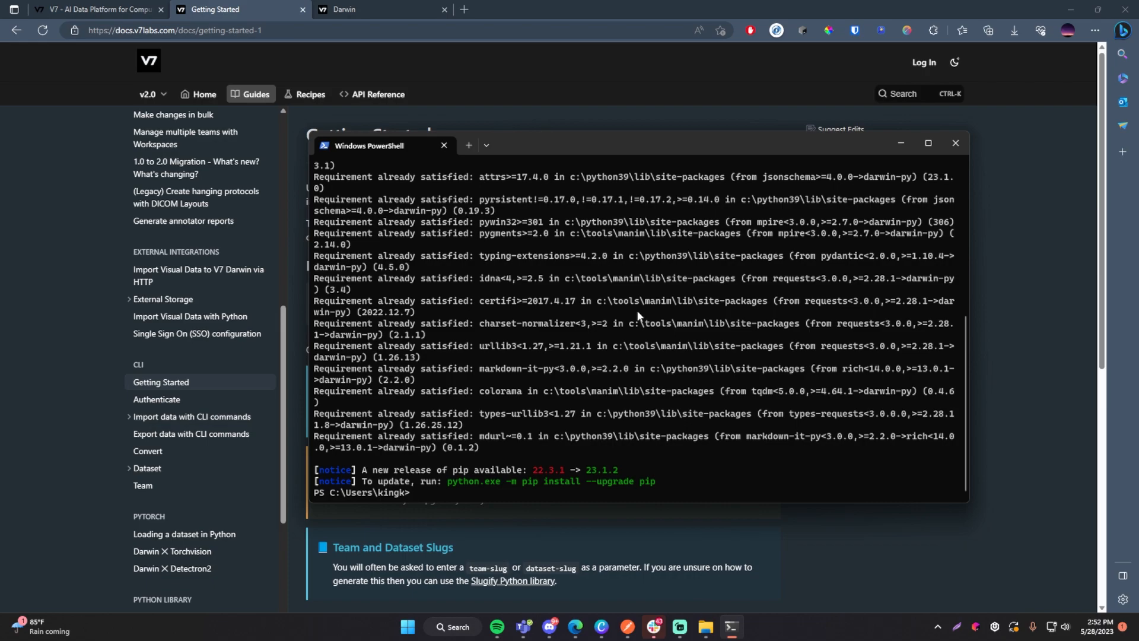
Open the Authenticate page of the V7 CLI documentation in the browser and read the authentication process
left_click_drag(526, 151, 646, 171)
left_click(153, 407)
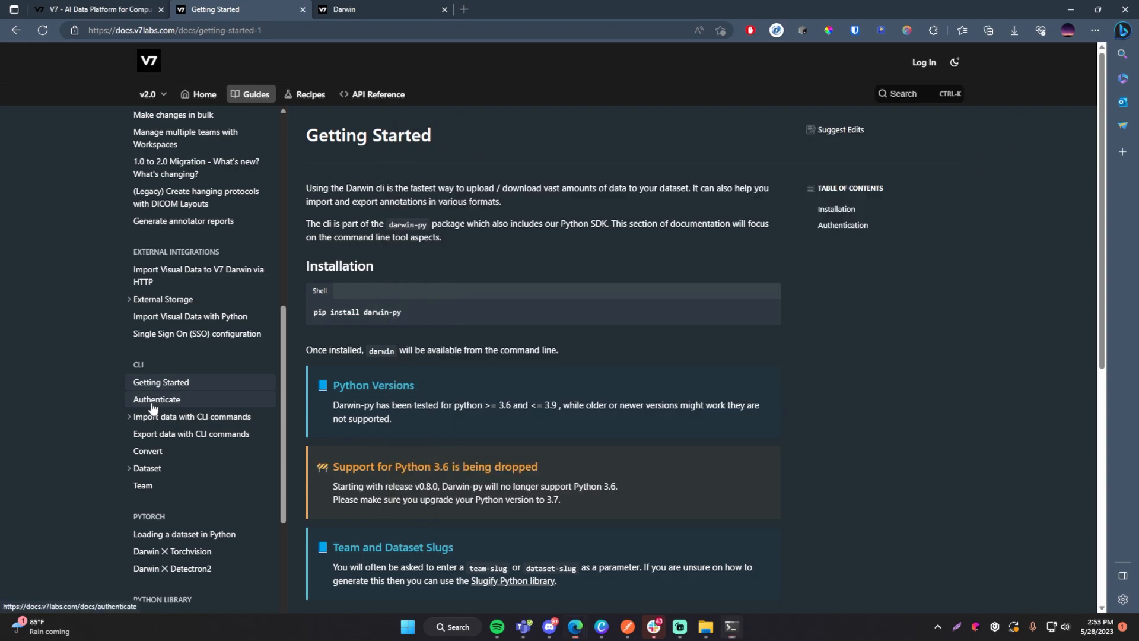
scroll(414, 290, "down", 3)
scroll(457, 300, "down", 2)
scroll(490, 329, "up", 4)
scroll(510, 318, "down", 1)
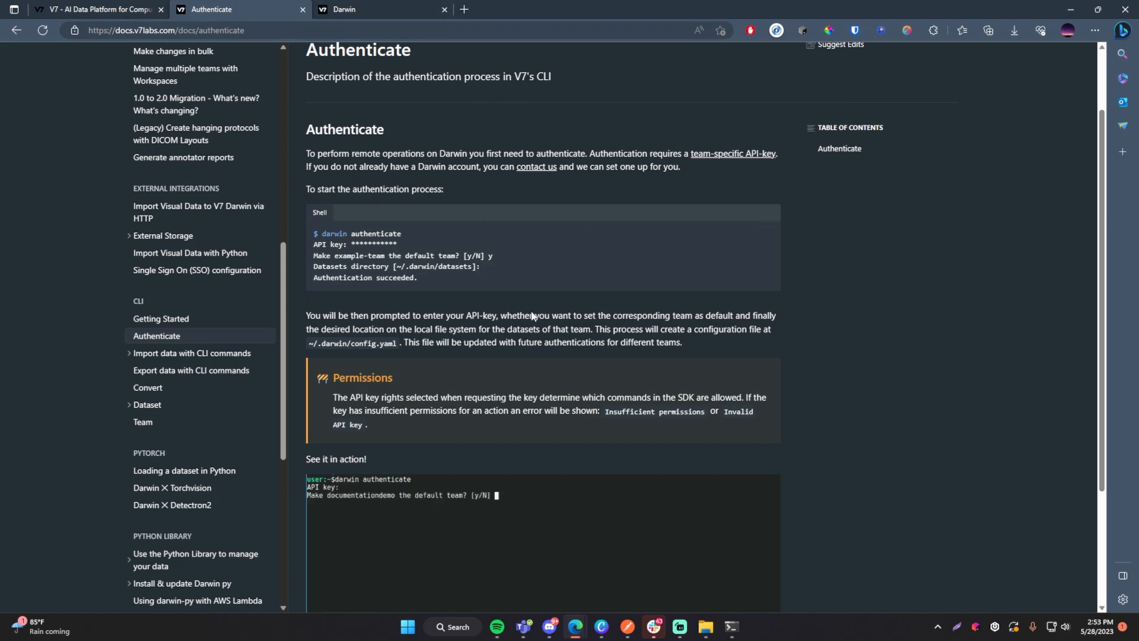
scroll(566, 280, "up", 2)
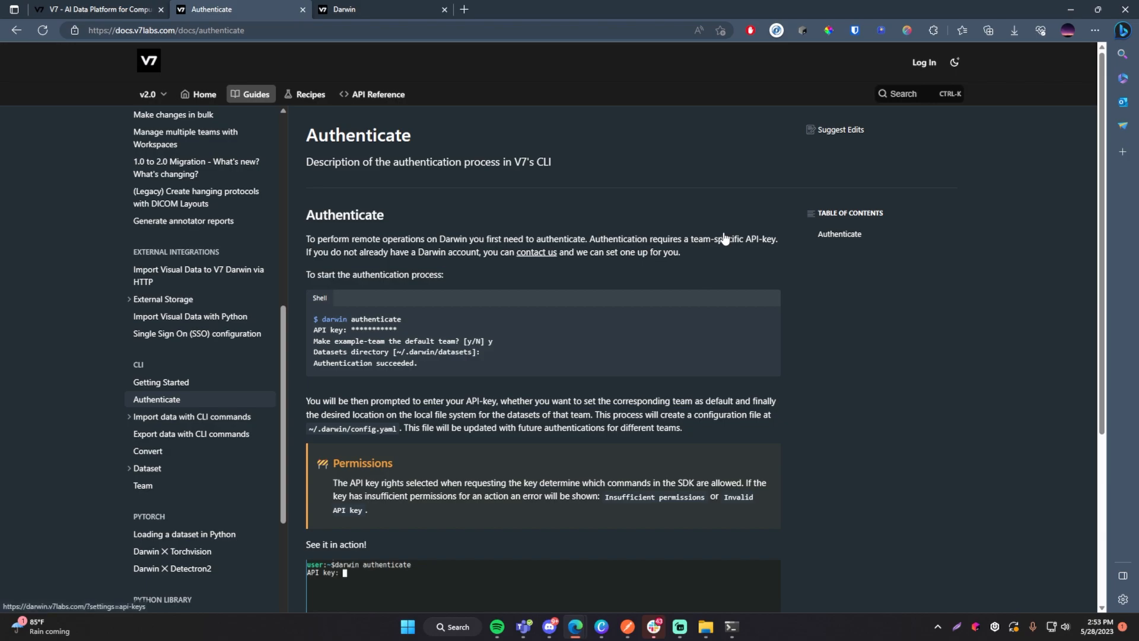
Switch to the Darwin web app, open the API Keys page in the workspace settings and look over the existing keys
left_click(330, 10)
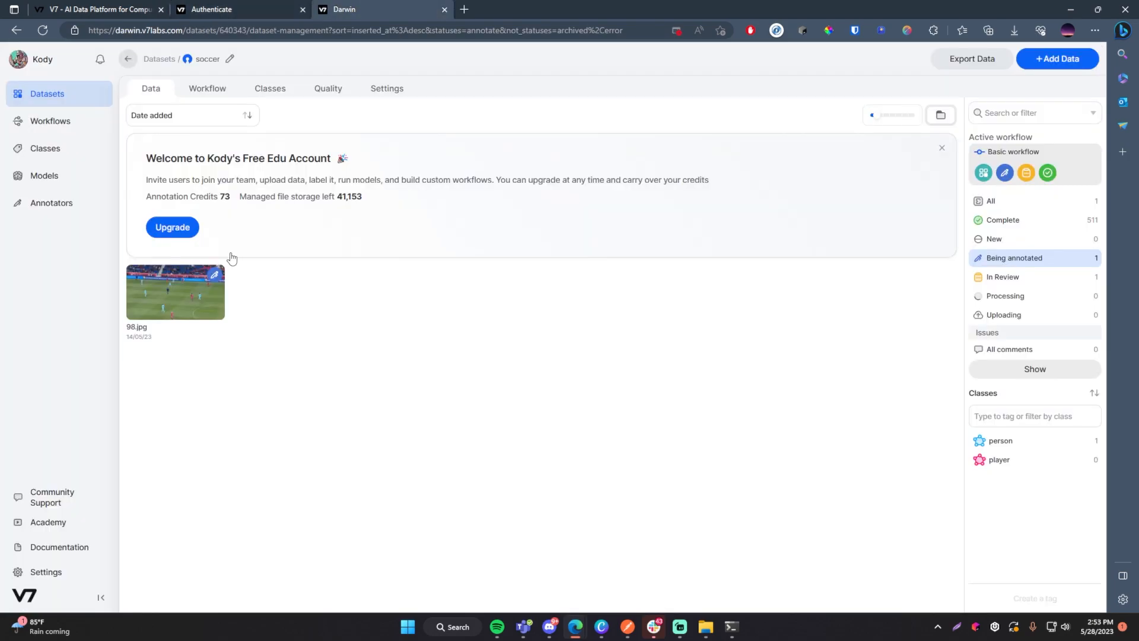
left_click(48, 573)
left_click(160, 304)
scroll(400, 405, "down", 2)
scroll(511, 396, "up", 2)
scroll(375, 442, "down", 3)
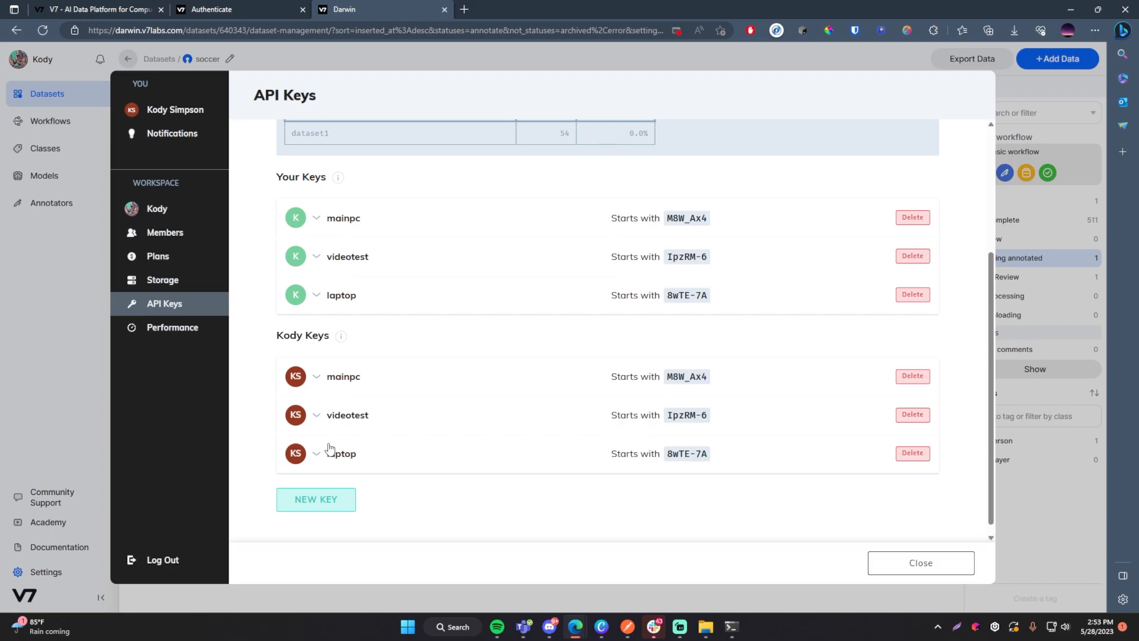
scroll(407, 351, "up", 3)
scroll(419, 273, "down", 3)
scroll(411, 312, "up", 3)
scroll(411, 312, "down", 3)
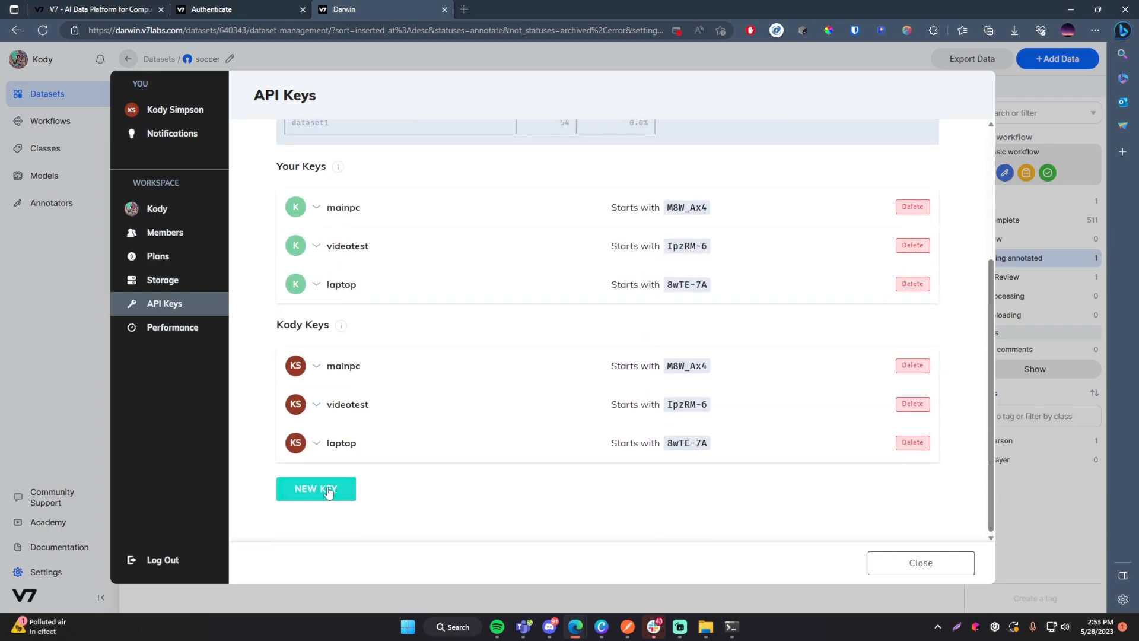
Start a new access key named "videotutorial" and grant it all Team, Datasets, Tasks, Comments, Team Members and Models permissions
left_click(330, 489)
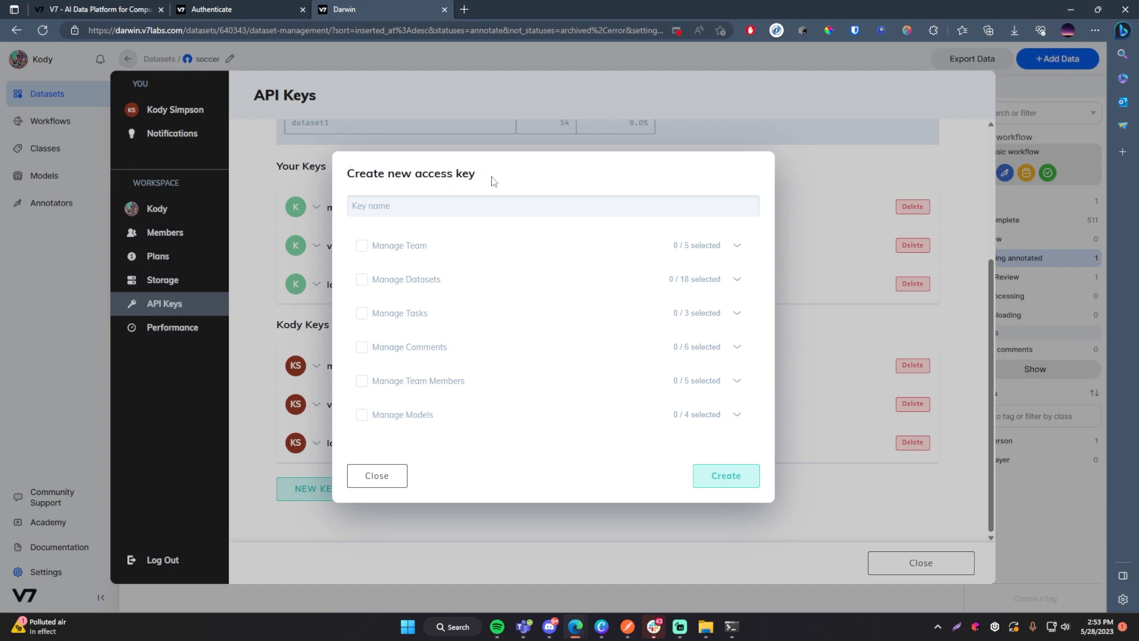
left_click(389, 208)
type("videotutorial")
left_click(362, 246)
left_click(361, 279)
left_click(361, 313)
left_click(361, 347)
left_click(363, 383)
left_click(362, 414)
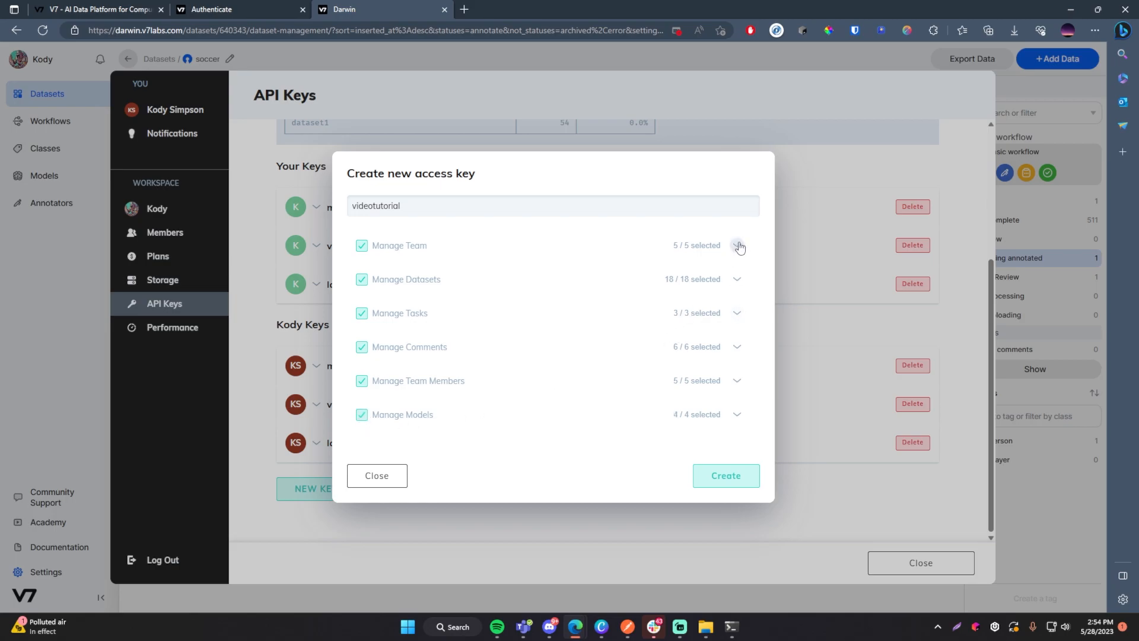
Review the detailed permissions of the new key, create it and copy the generated access key to the clipboard
left_click(738, 246)
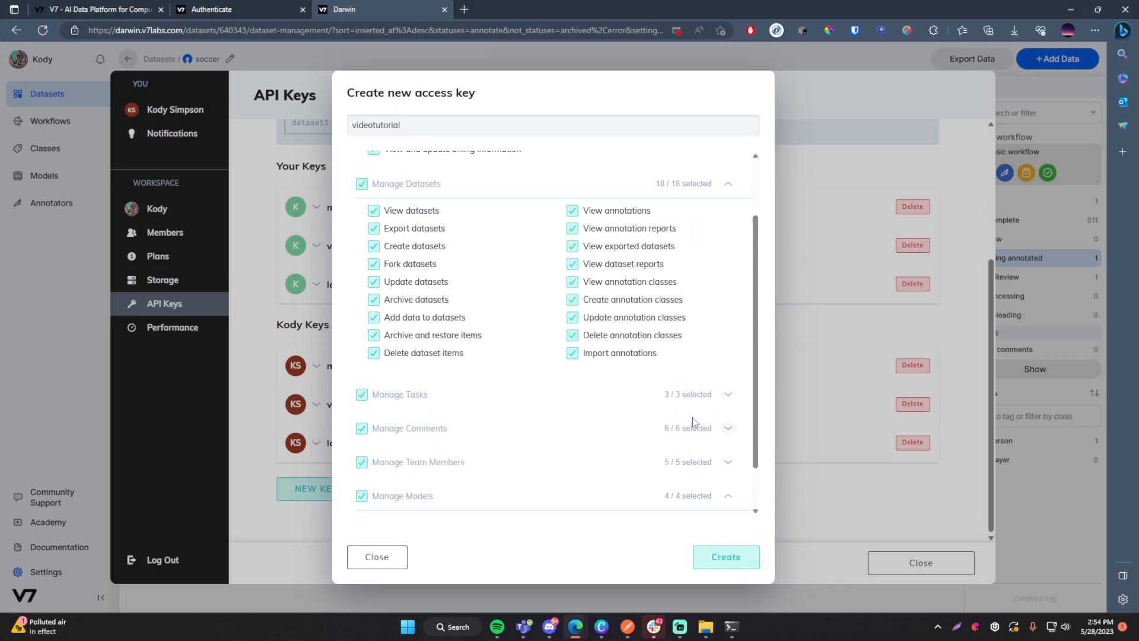
scroll(691, 423, "down", 1)
scroll(629, 413, "up", 3)
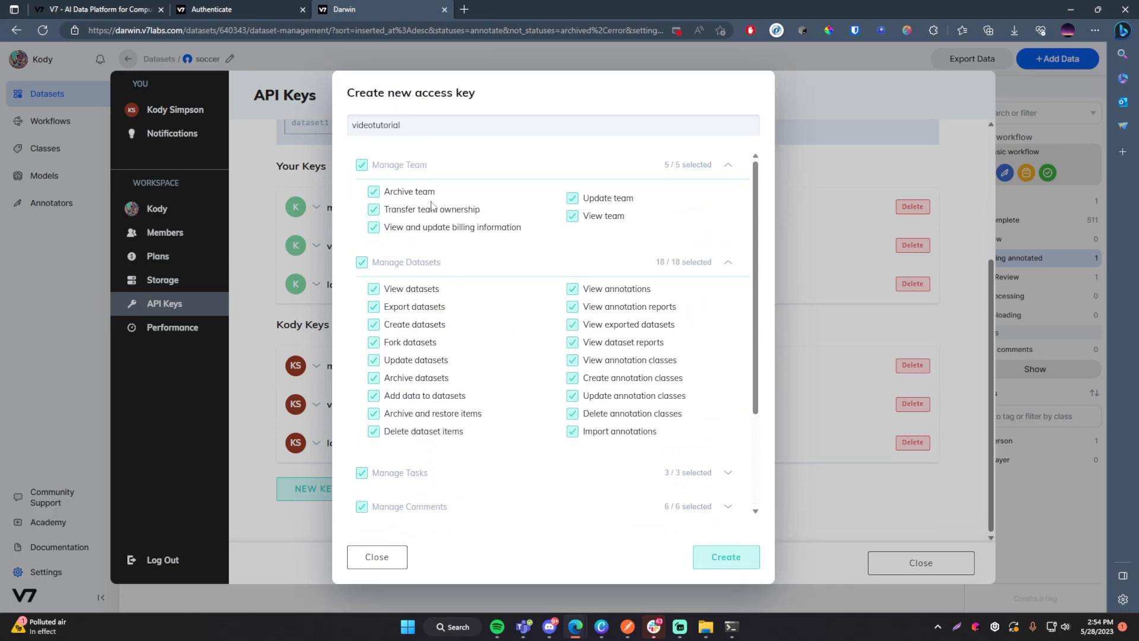
scroll(700, 410, "down", 2)
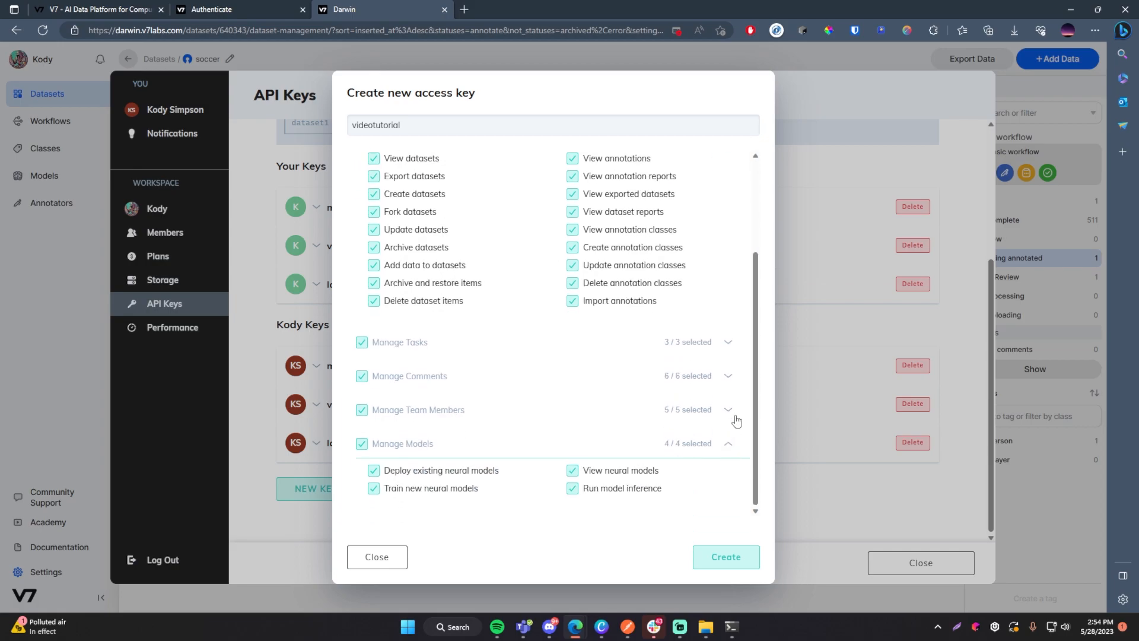
left_click(728, 376)
scroll(647, 347, "up", 3)
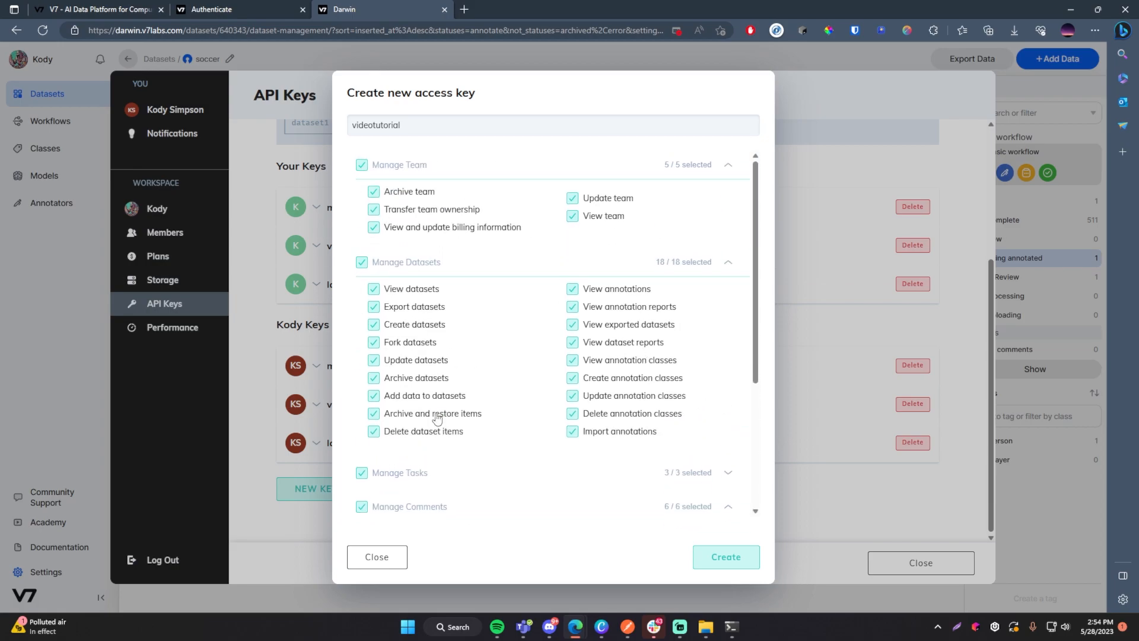
left_click(728, 561)
left_click(751, 492)
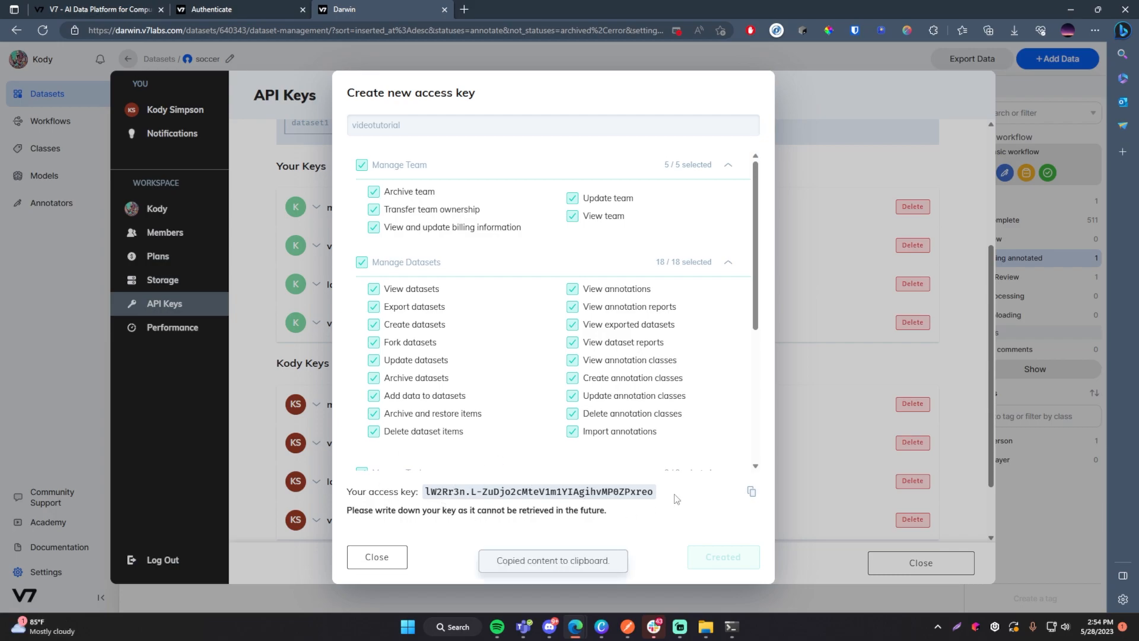
Close the new key's dialog, switch to the terminal, run darwin authenticate and enter the API key
left_click(393, 559)
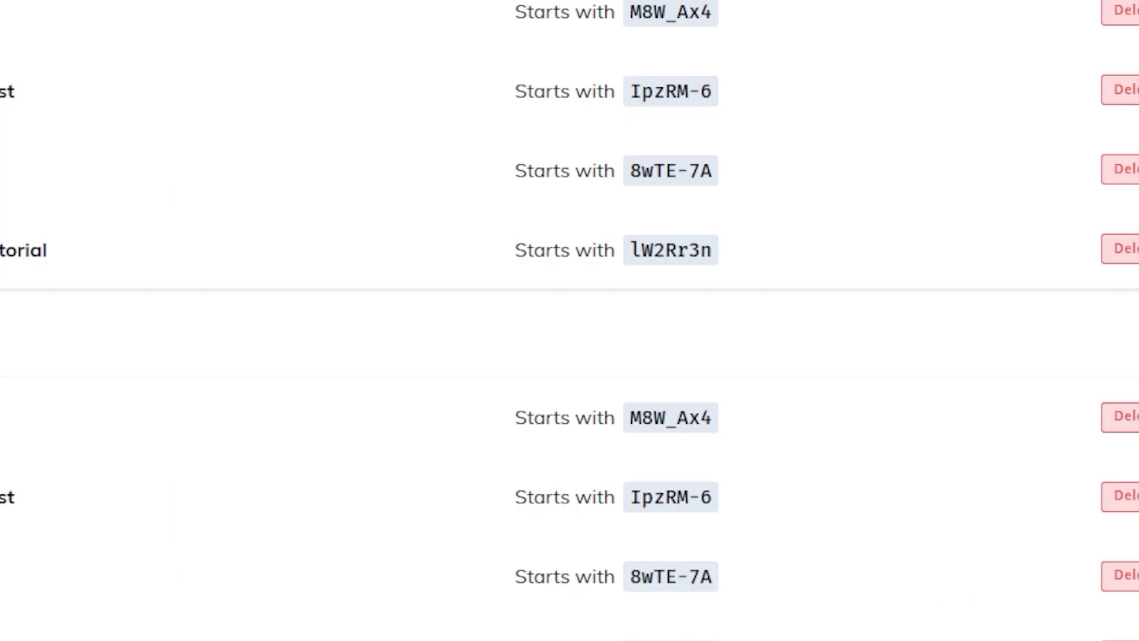
key("alt+Tab")
type("darwin authentic")
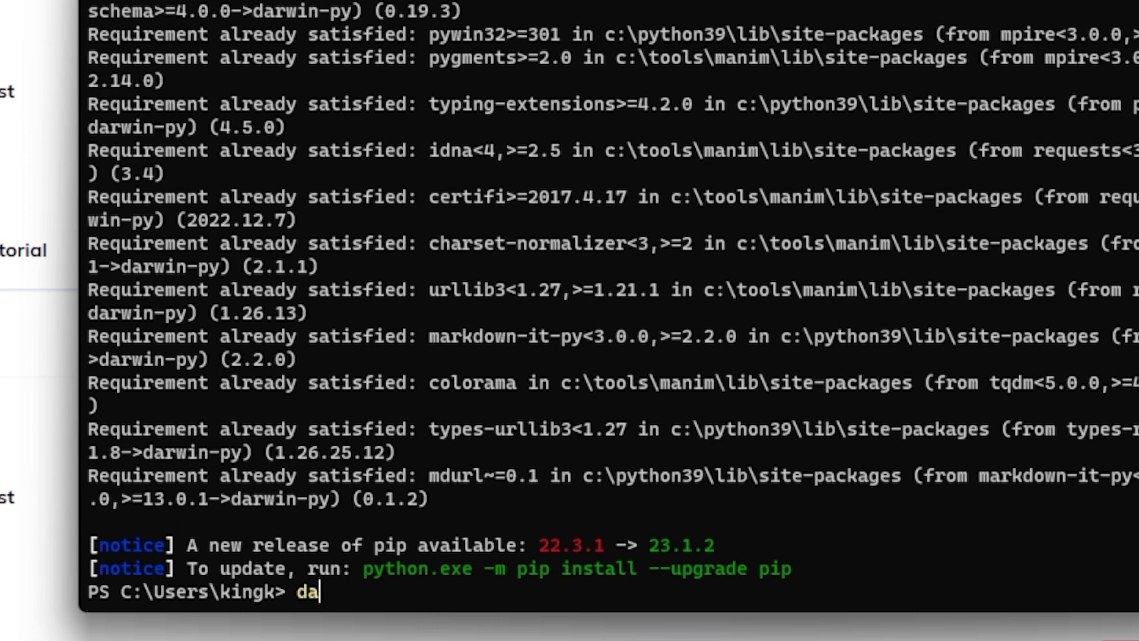
type("ate")
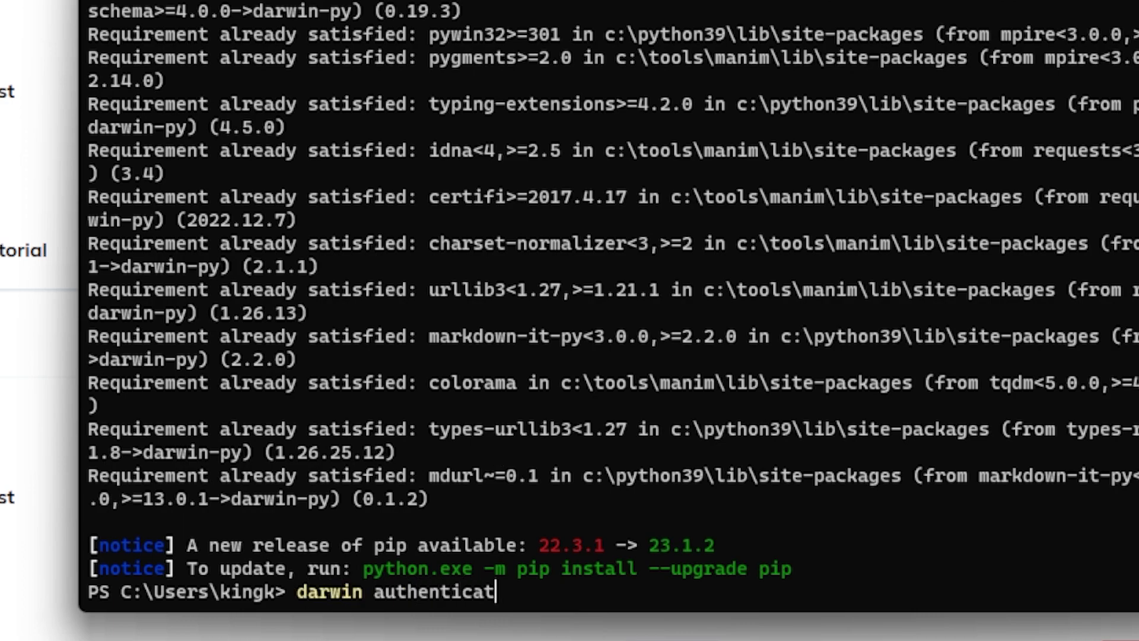
key("Return")
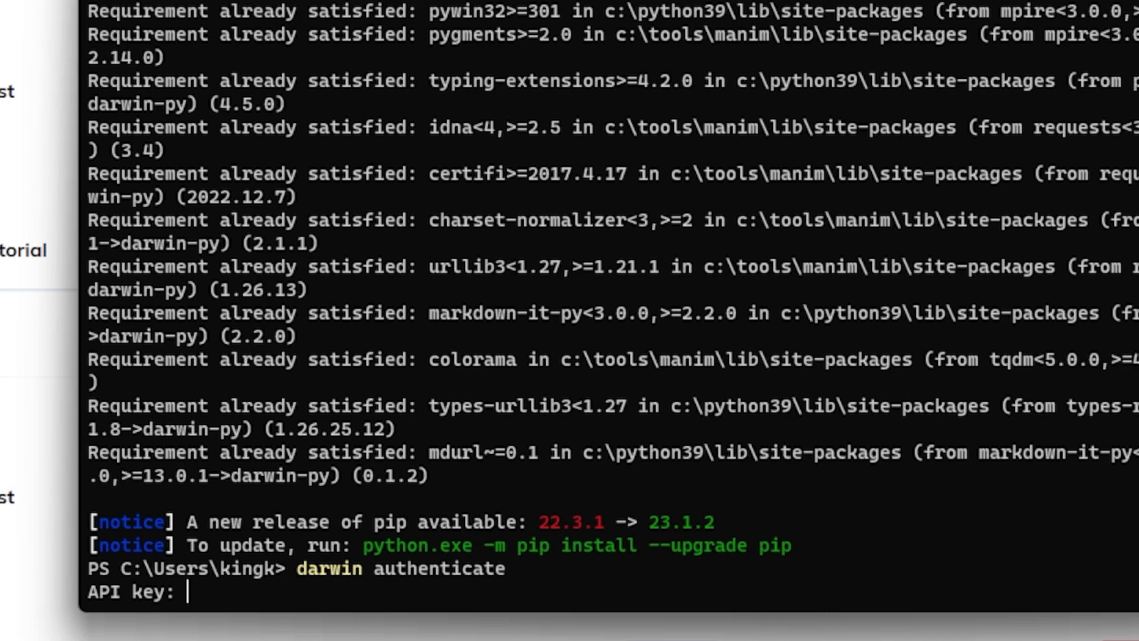
key("Return")
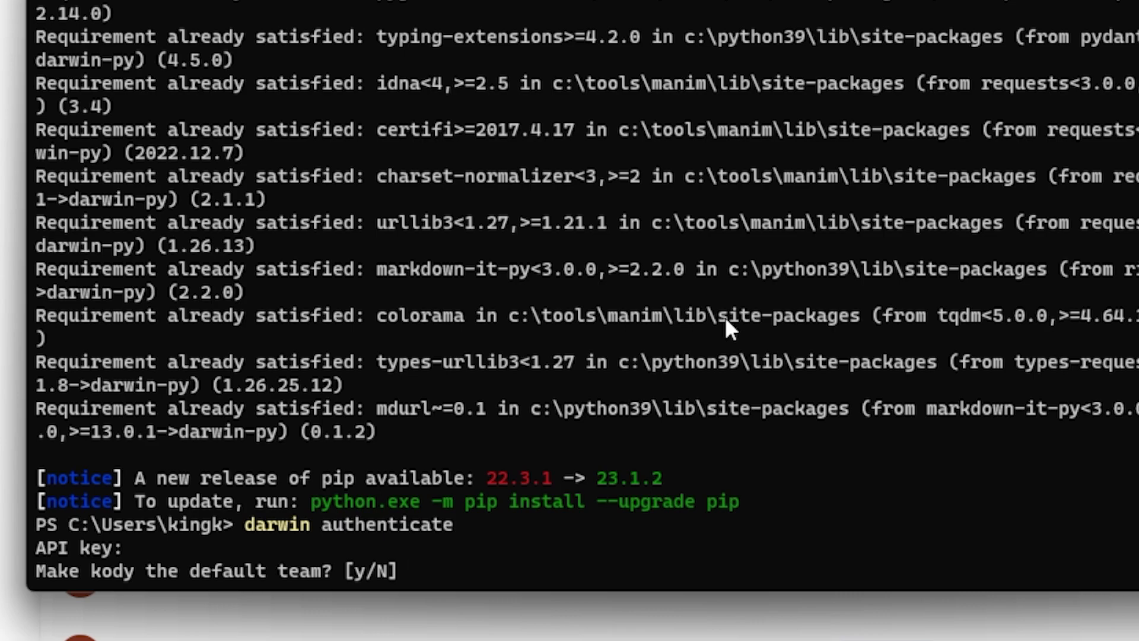
Make the team the default one and accept the default datasets directory, ~/.darwin/datasets
type("y")
key("Return")
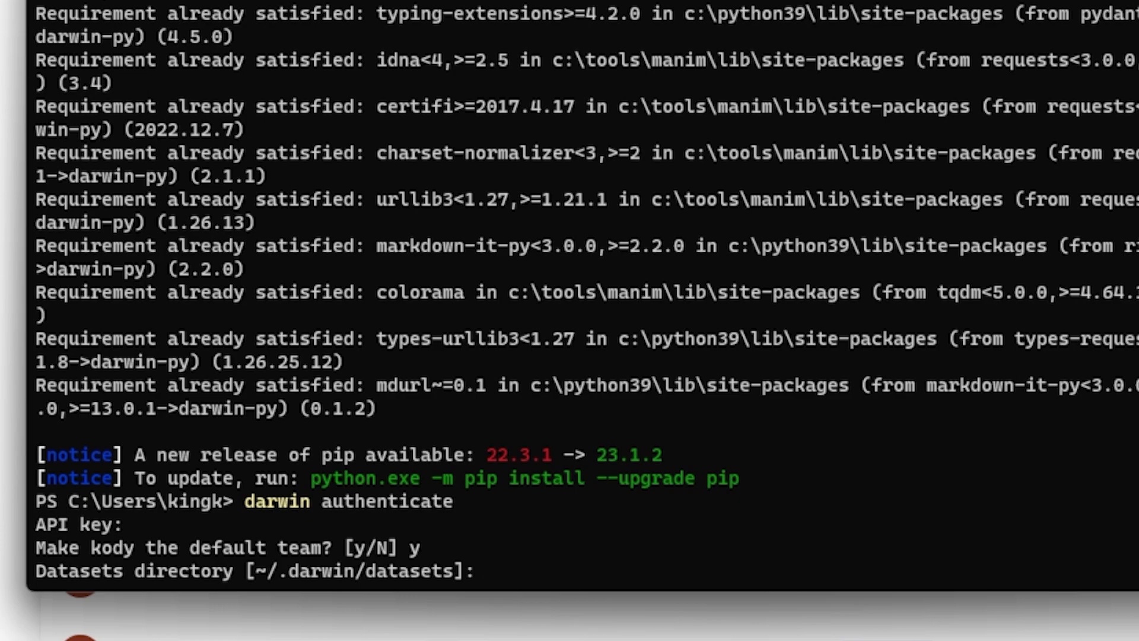
key("Return")
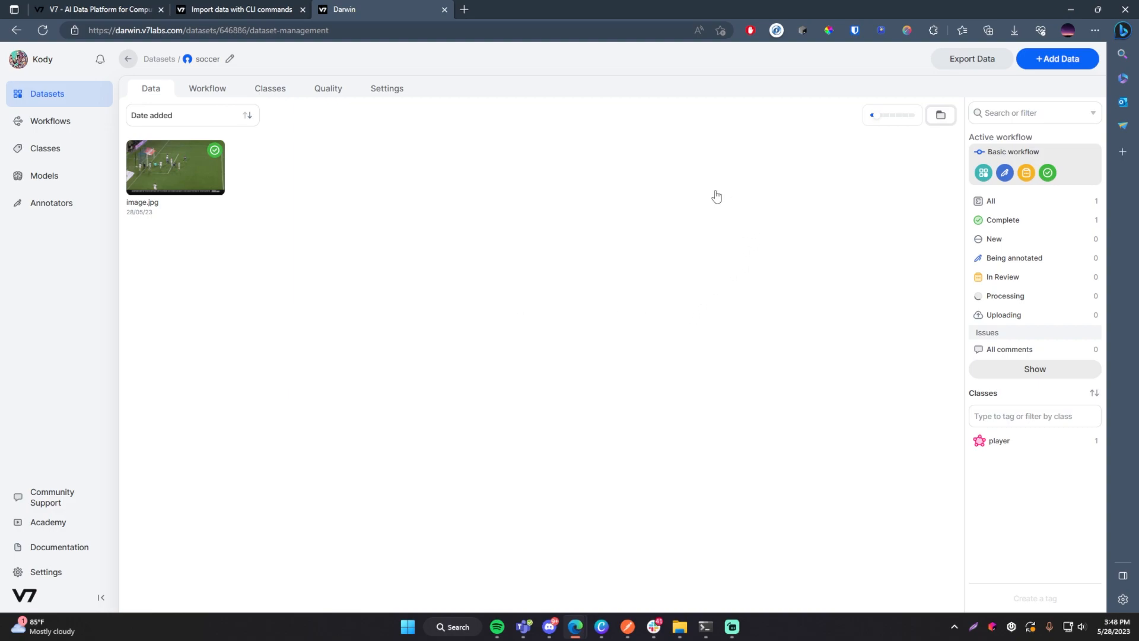
Copy the CLI image upload command from the soccer dataset's add-data dialog and paste it into a new PowerShell terminal
left_click(1057, 62)
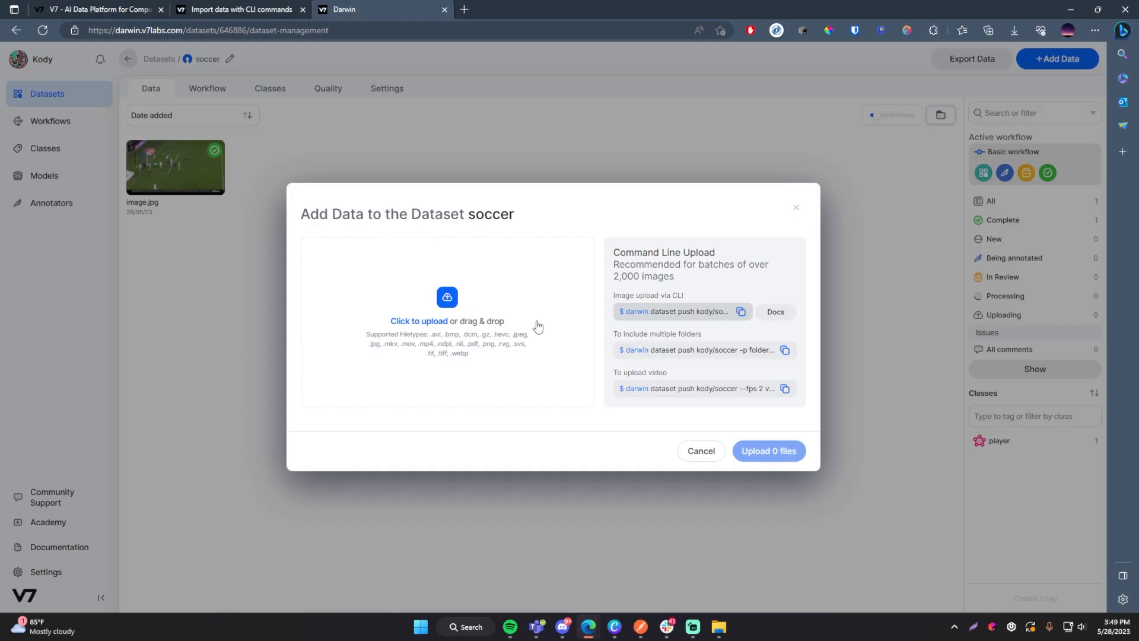
key("super")
type("terminal")
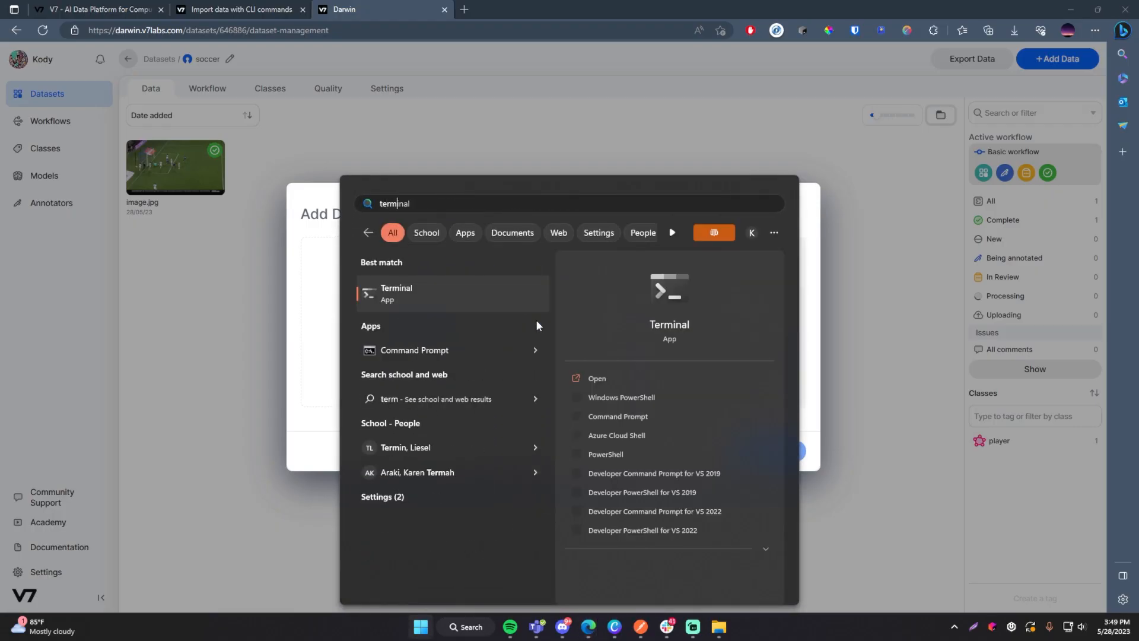
key("Return")
left_click_drag(360, 141, 375, 240)
key("ctrl+v")
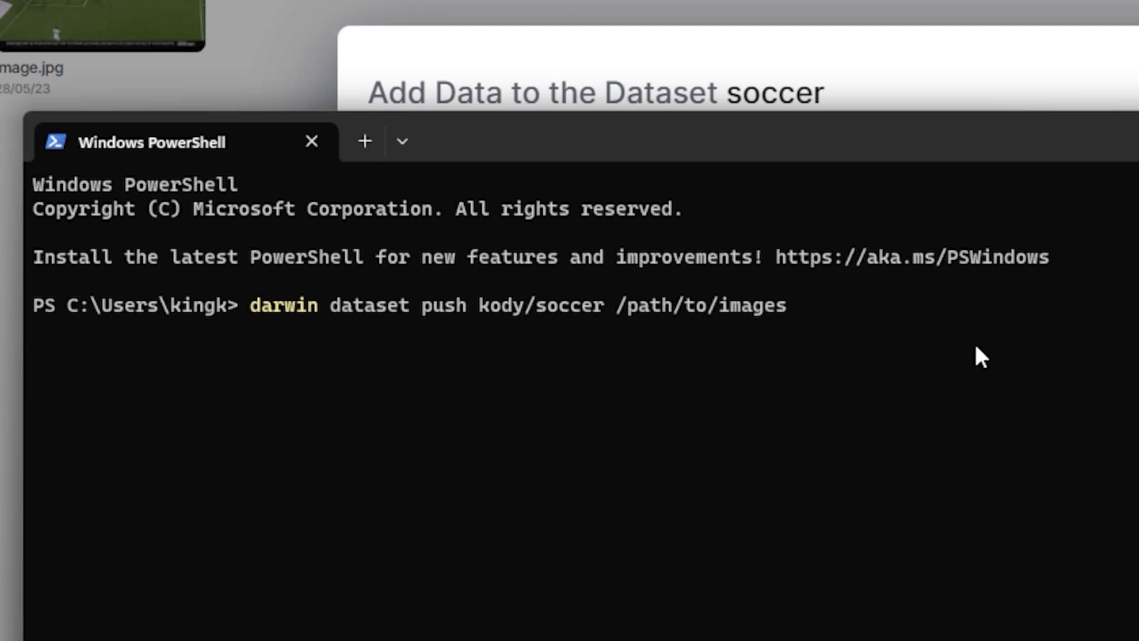
Replace the placeholder path in the push command with the copied folder path D:\Development\DATASETS\soccer dataset
key("BackSpace")
key("BackSpace")
key("BackSpace")
key("BackSpace")
key("BackSpace")
key("BackSpace")
key("BackSpace")
key("BackSpace")
key("BackSpace")
key("BackSpace")
key("BackSpace")
key("BackSpace")
key("BackSpace")
key("BackSpace")
key("BackSpace")
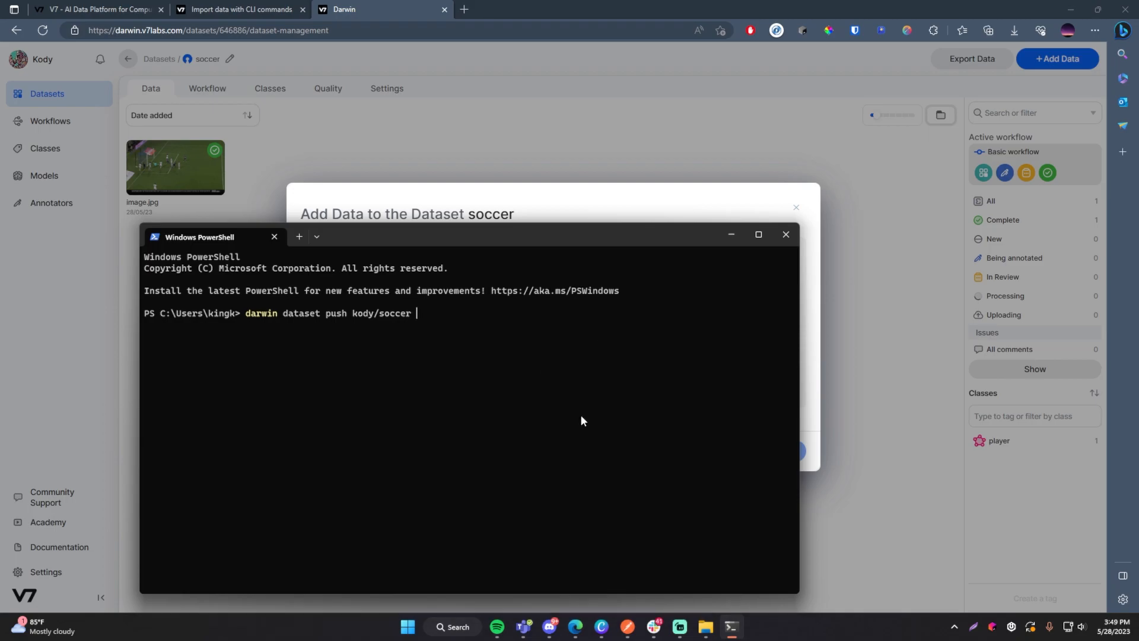
left_click(706, 627)
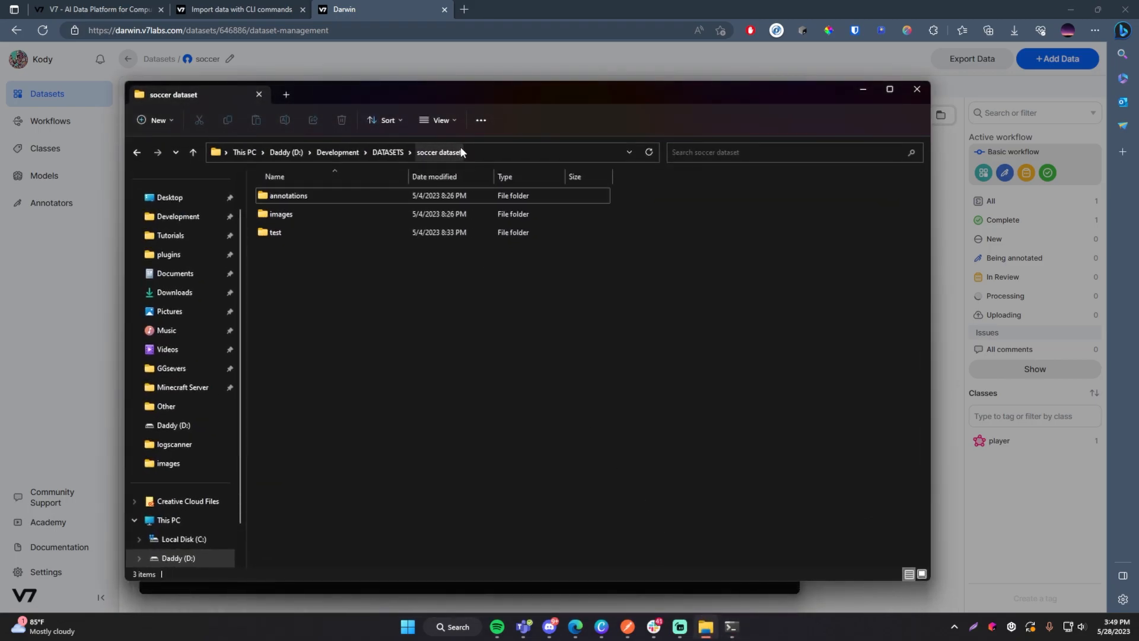
left_click(499, 152)
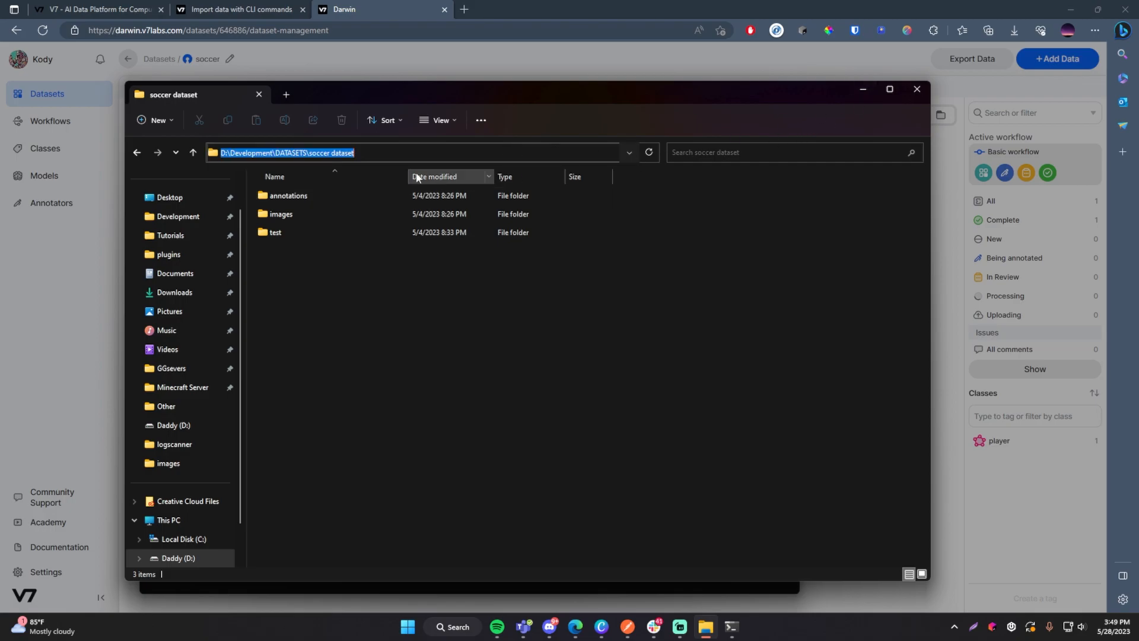
left_click(427, 153)
key("ctrl+a")
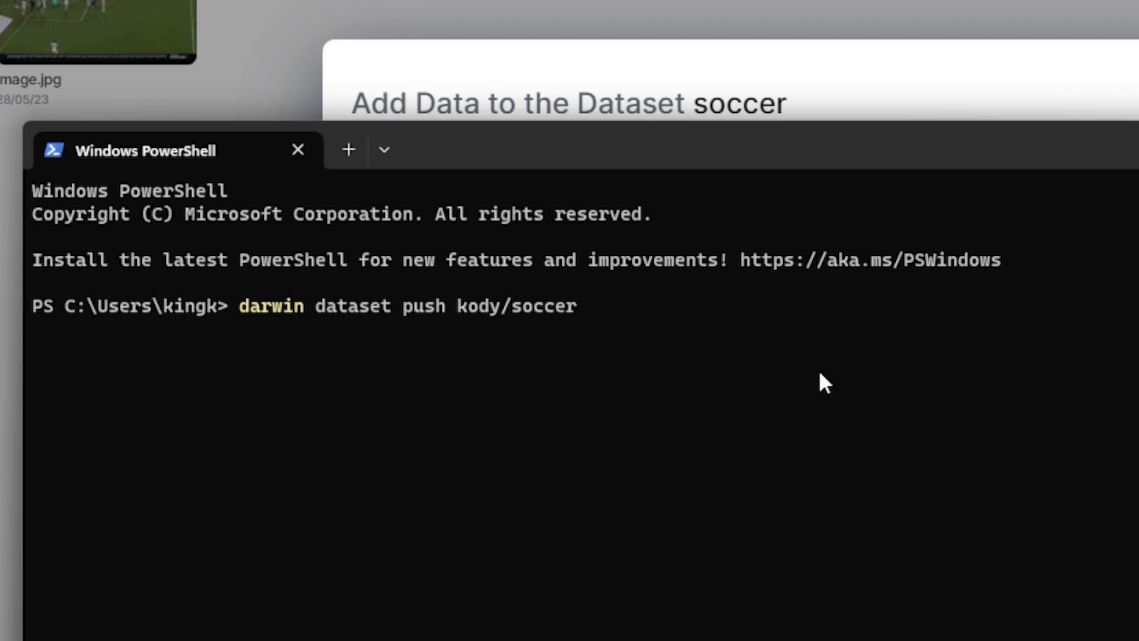
key("ctrl+v")
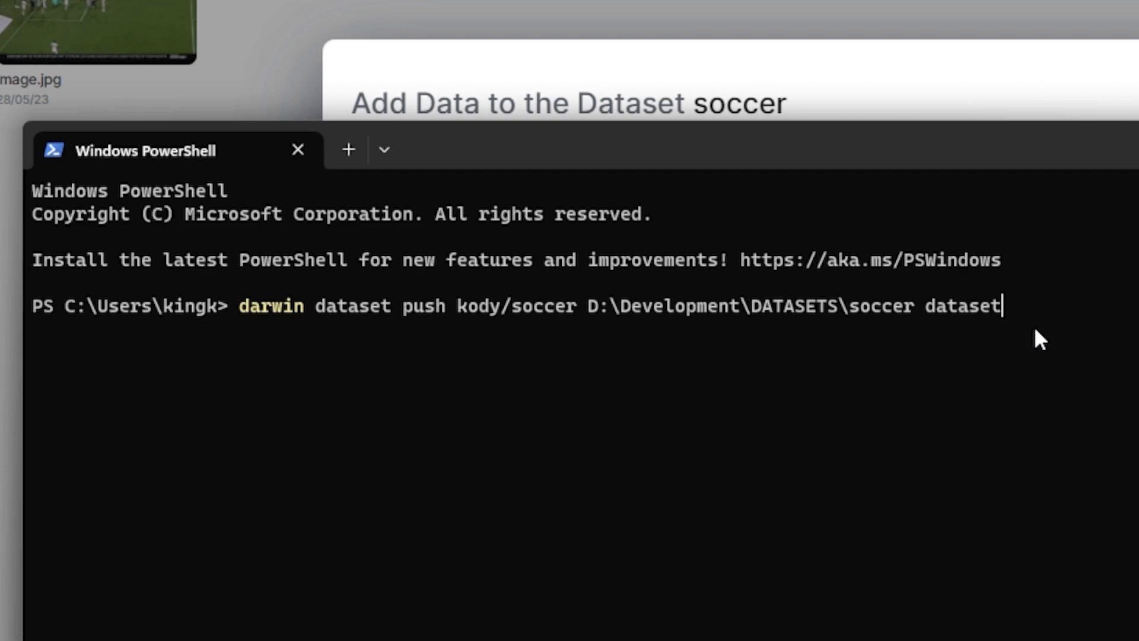
Enclose the dataset folder path in the push command in single quotes
key("Left")
key("Left")
key("Left")
key("Left")
key("Left")
key("Left")
key("Left")
key("Left")
key("Left")
key("Left")
key("Left")
key("Left")
key("Left")
key("Left")
key("Left")
key("Left")
key("Left")
key("Left")
key("Left")
key("Left")
key("Left")
key("Left")
key("Left")
key("Left")
key("Left")
type("'")
key("Right")
key("Right")
key("Right")
key("Right")
key("Right")
key("Right")
key("Right")
key("Right")
key("Right")
key("Right")
key("Right")
key("Right")
key("Right")
key("Right")
key("Right")
key("Right")
key("Right")
key("Right")
key("Right")
key("Right")
key("Right")
key("Right")
key("Right")
key("Right")
type("'")
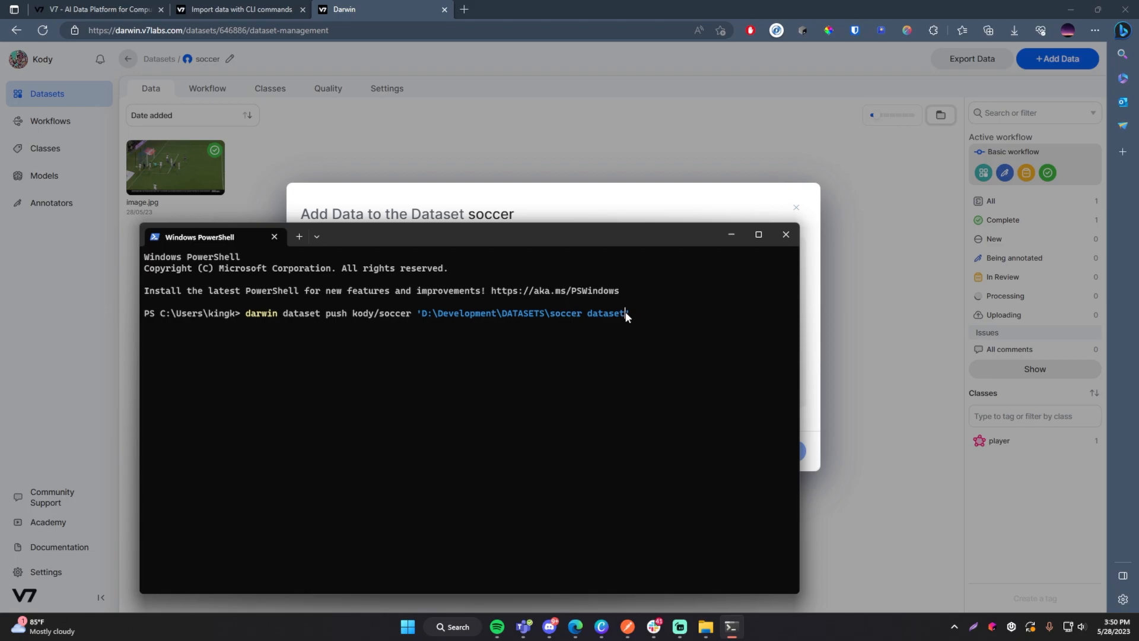
Open the images folder of the soccer dataset in File Explorer and check its pictures and folder path
left_click(705, 627)
left_click(308, 269)
left_click(299, 215)
double_click(299, 214)
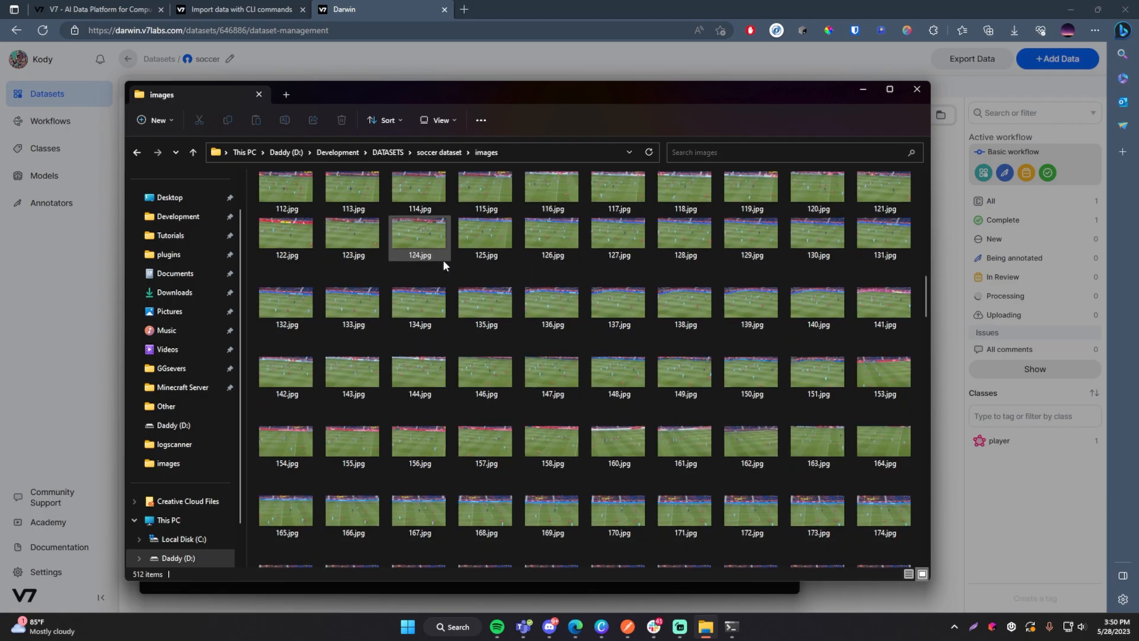
left_click(512, 149)
left_click(863, 89)
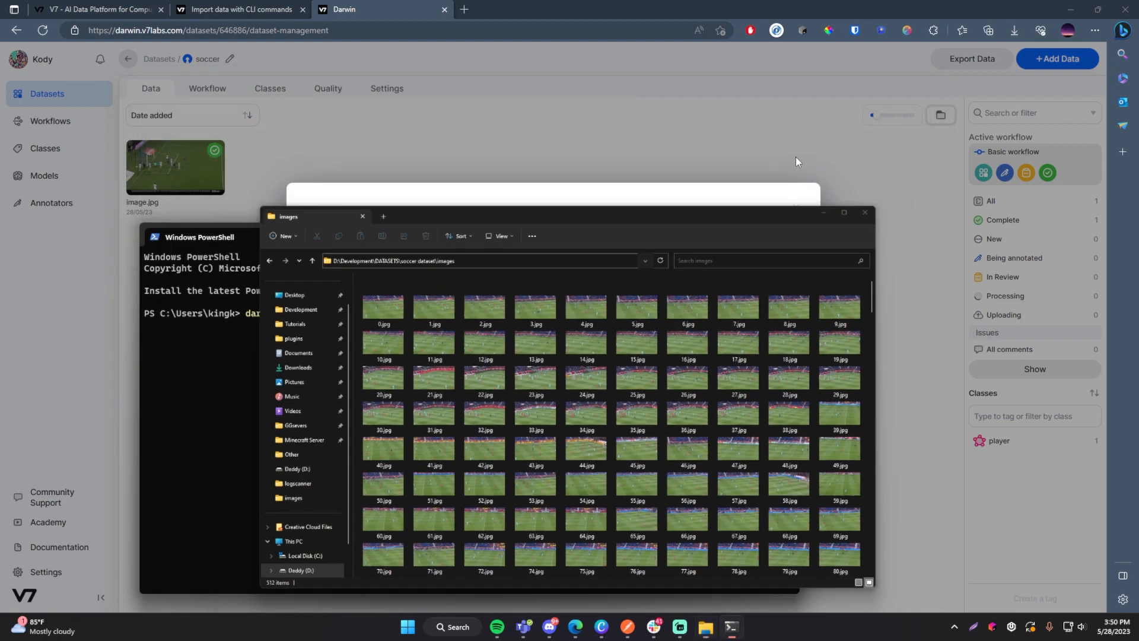
Extend the quoted path with \images and run the push command to upload the pictures to the soccer dataset
type("\\image")
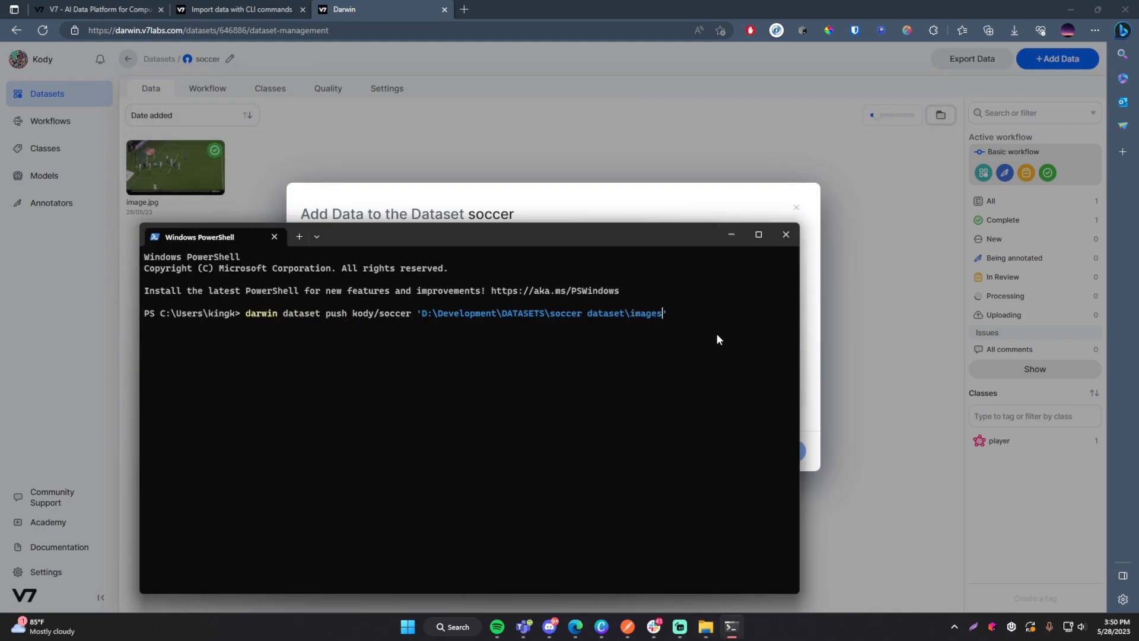
type("s")
key("End")
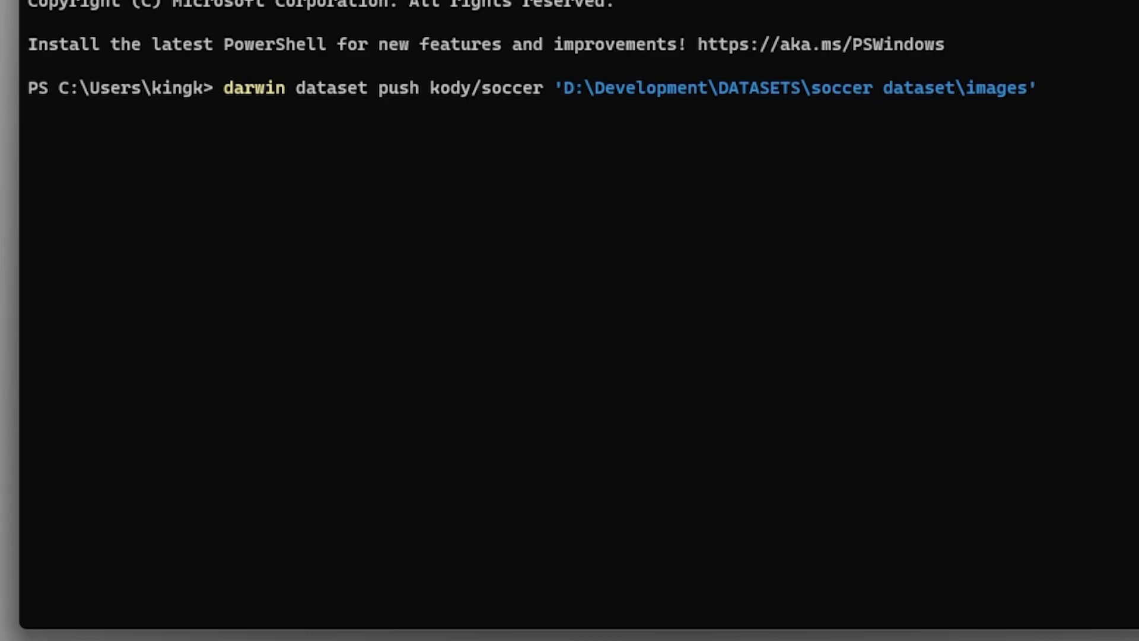
key("Return")
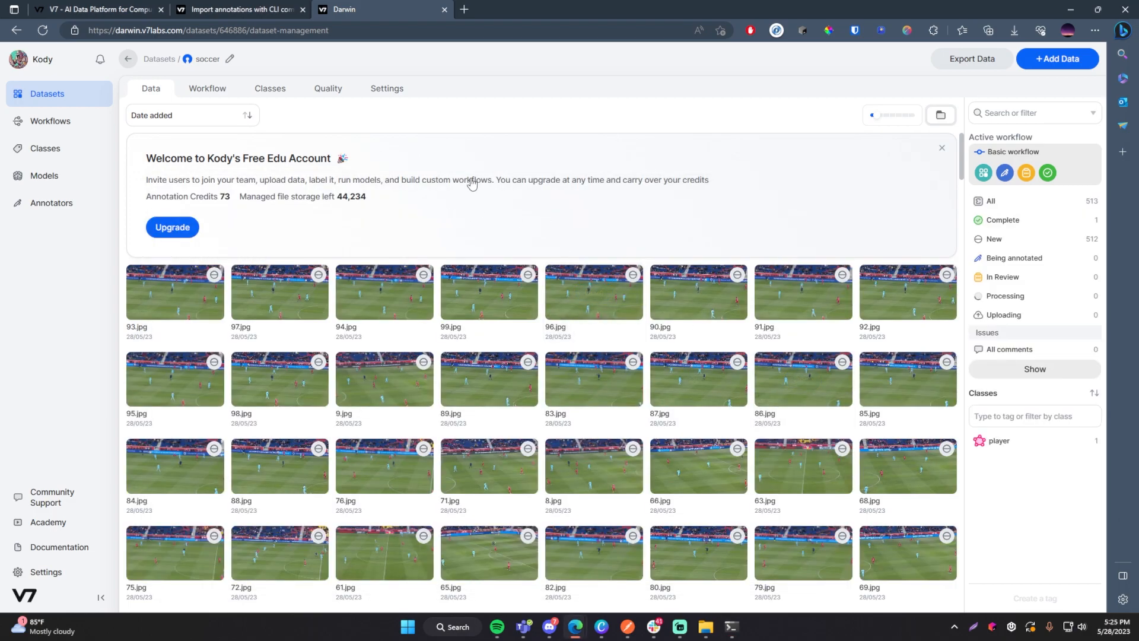
Look through the uploaded images in the soccer dataset on the Darwin web app
scroll(449, 285, "down", 7)
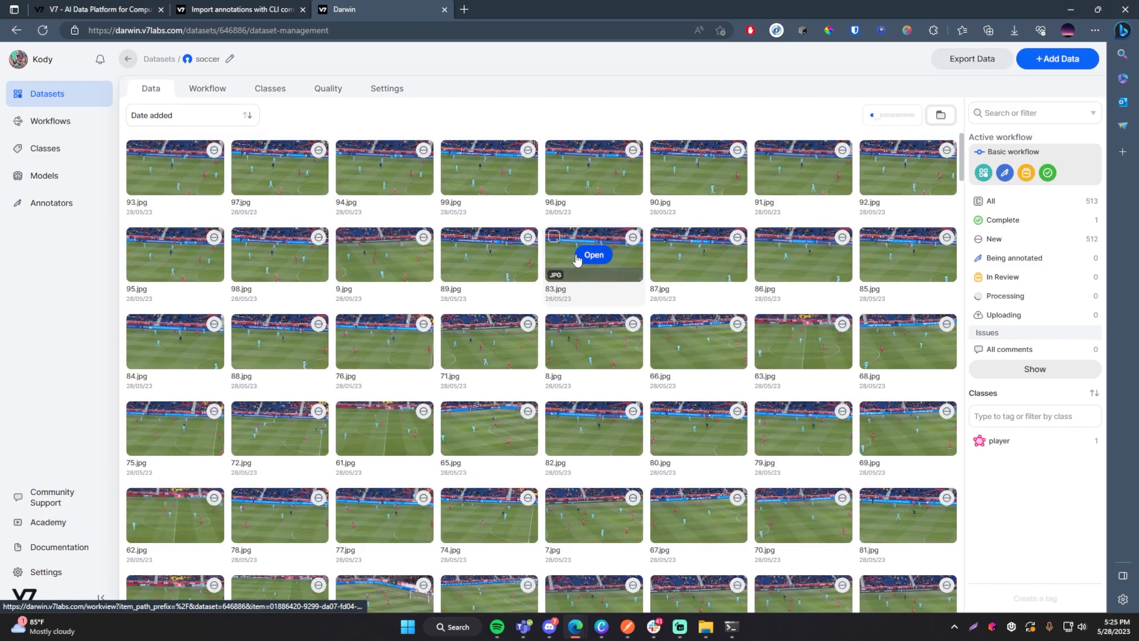
left_click(561, 257)
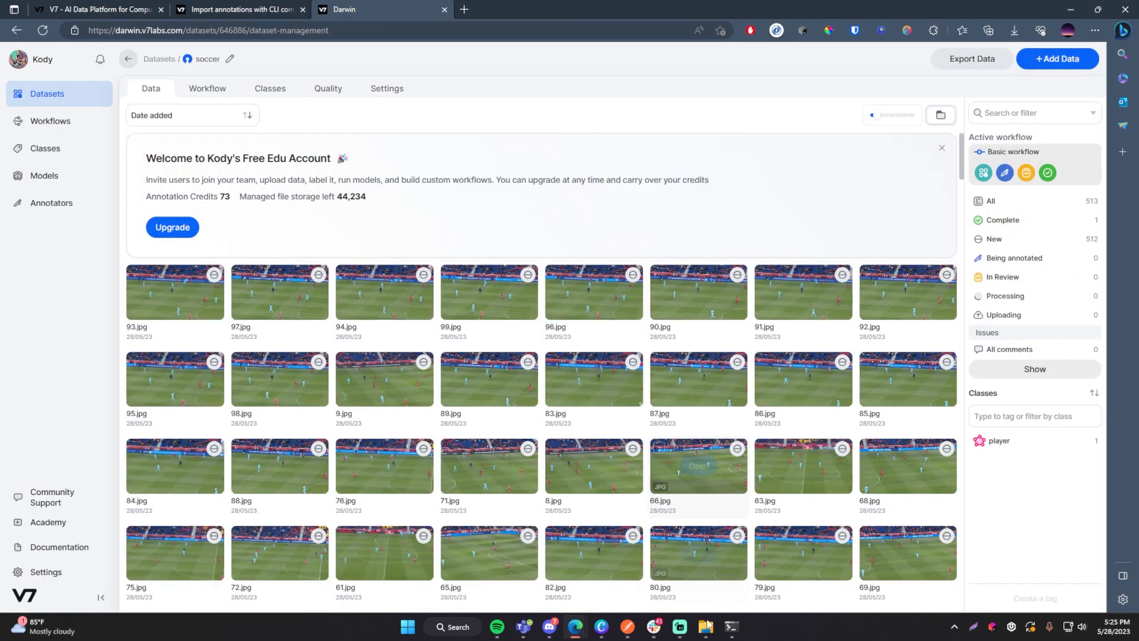
Open the soccer dataset's annotations folder in File Explorer and examine the file instances_default.json
key("alt+Tab")
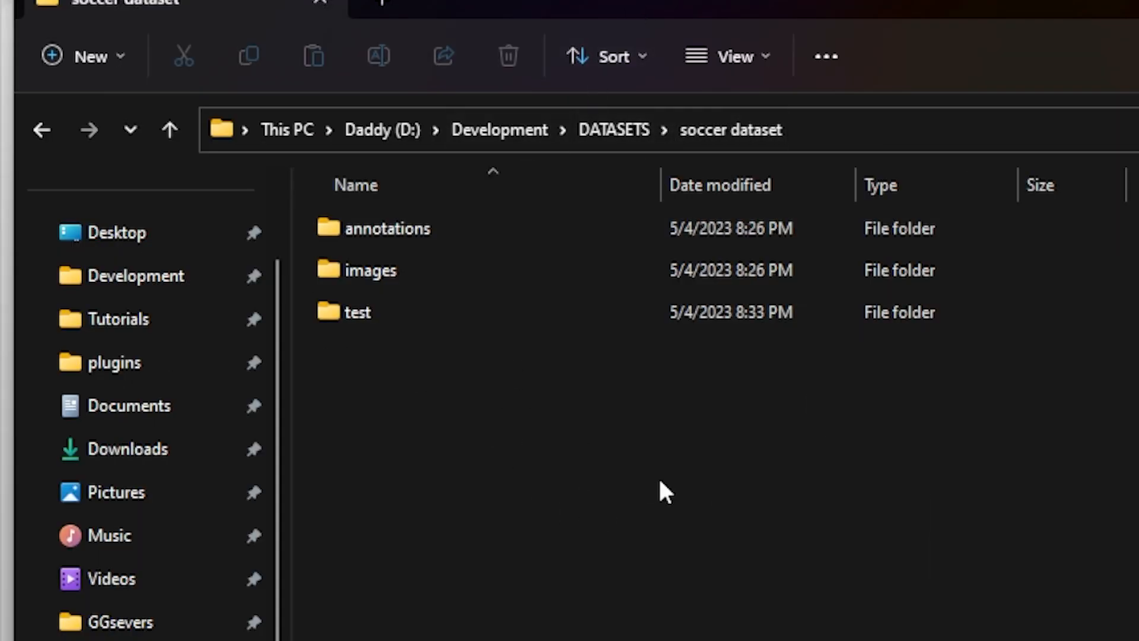
double_click(395, 228)
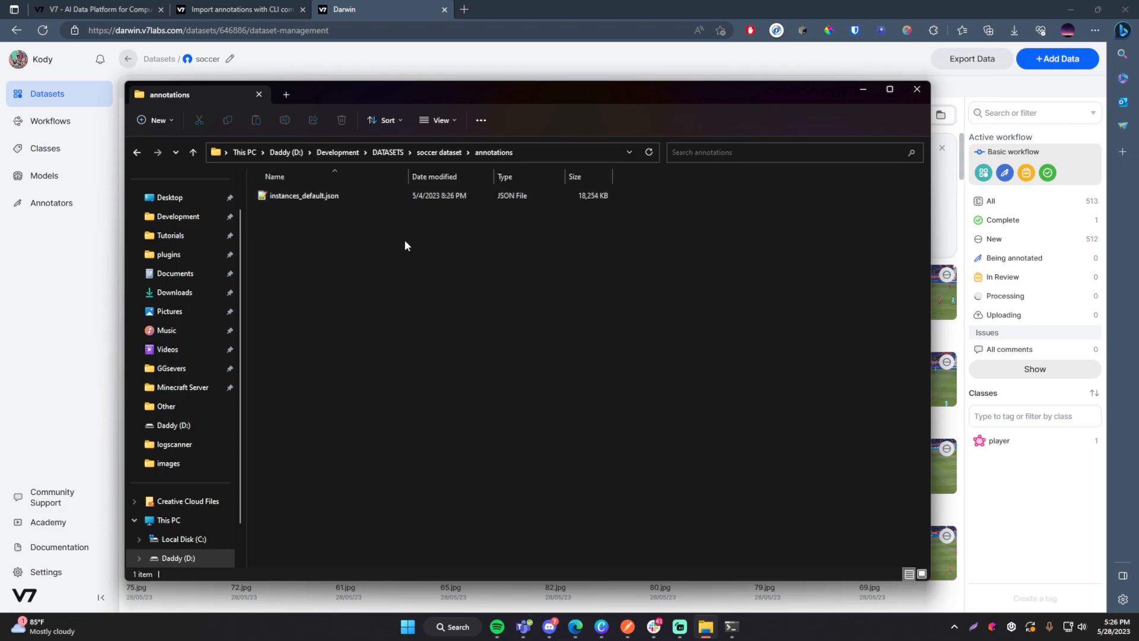
left_click(296, 196)
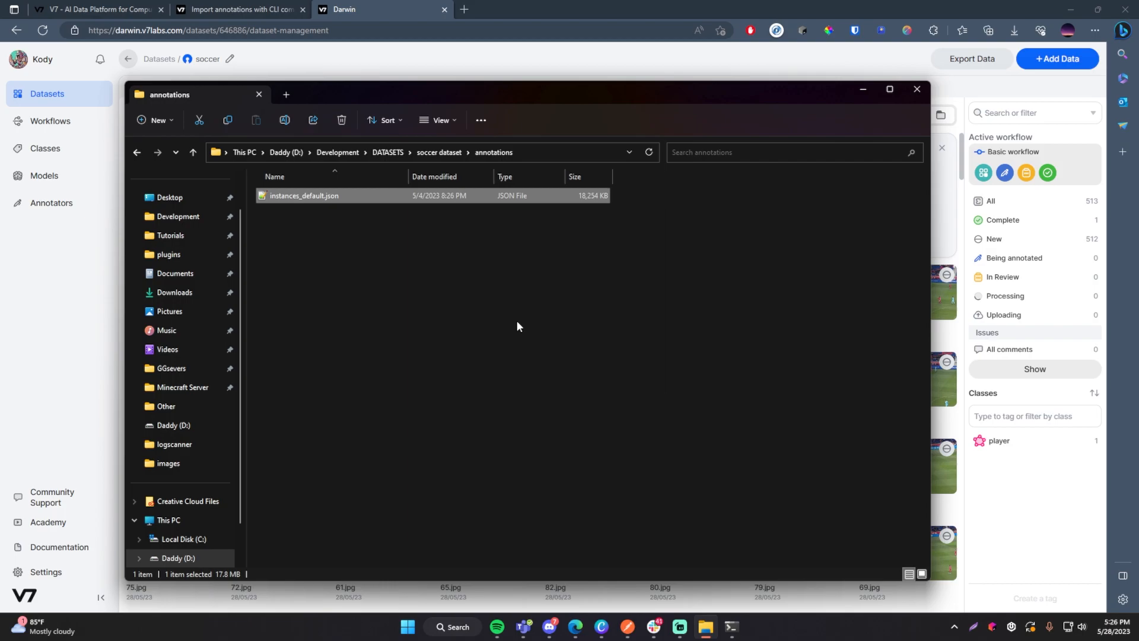
left_click(277, 216)
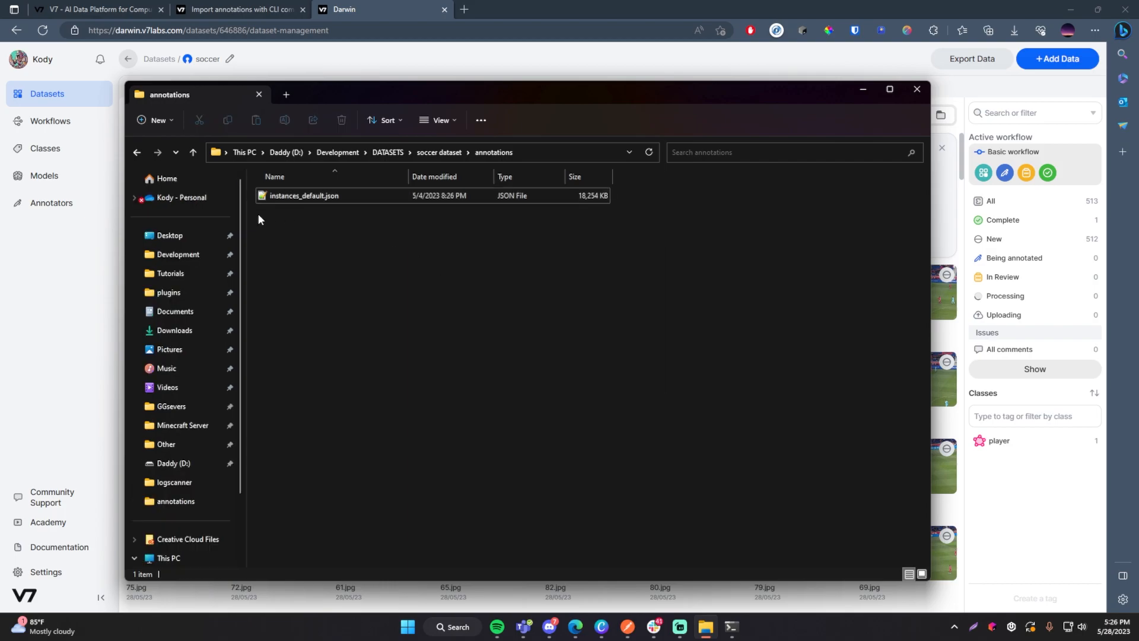
left_click(307, 196)
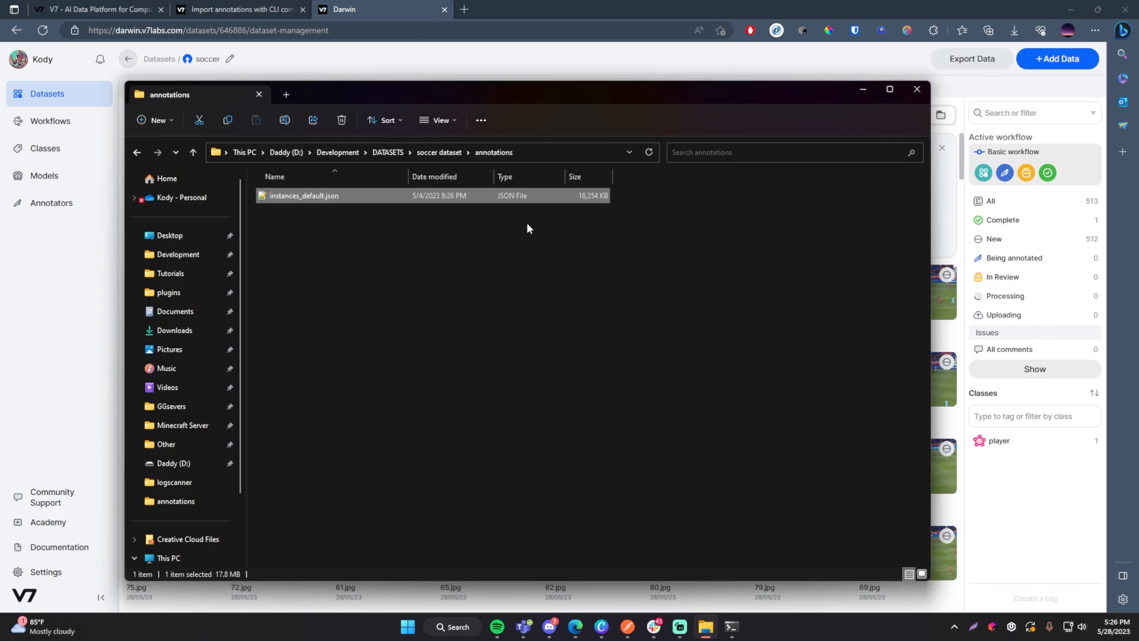
Switch to the V7 documentation page on importing annotations with CLI commands and read the command syntax and supported formats
left_click(368, 3)
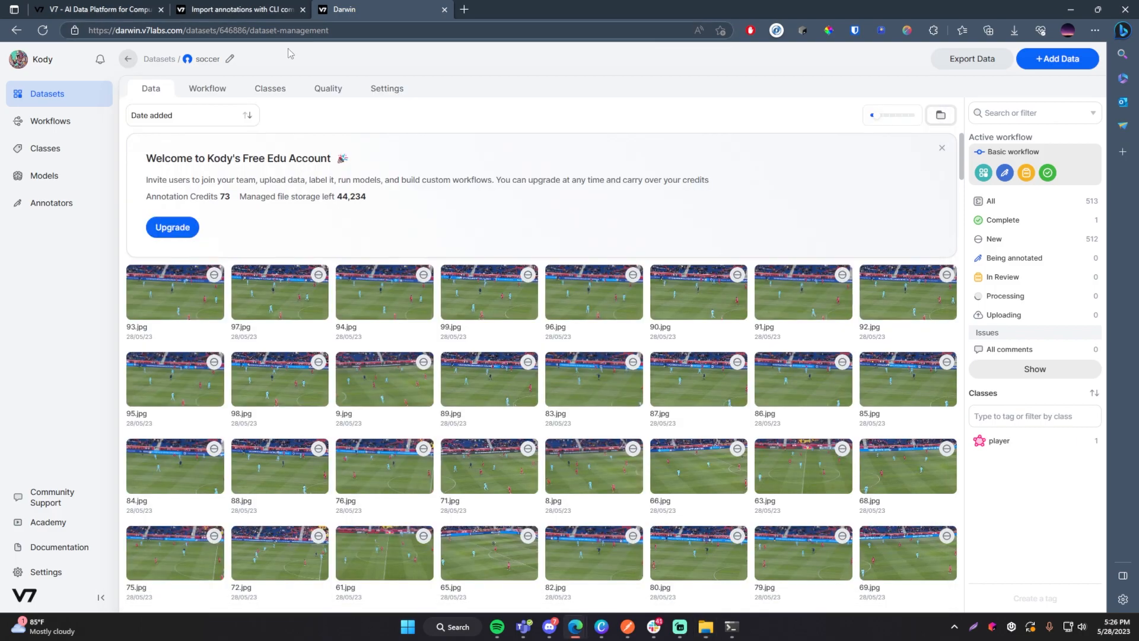
left_click(240, 8)
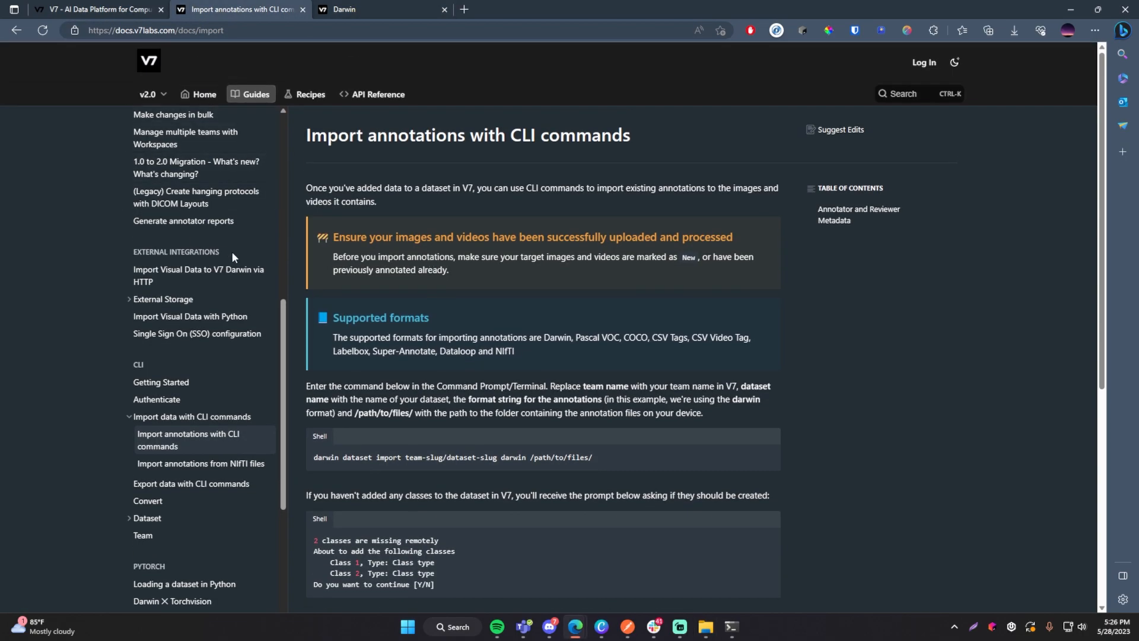
scroll(249, 320, "down", 2)
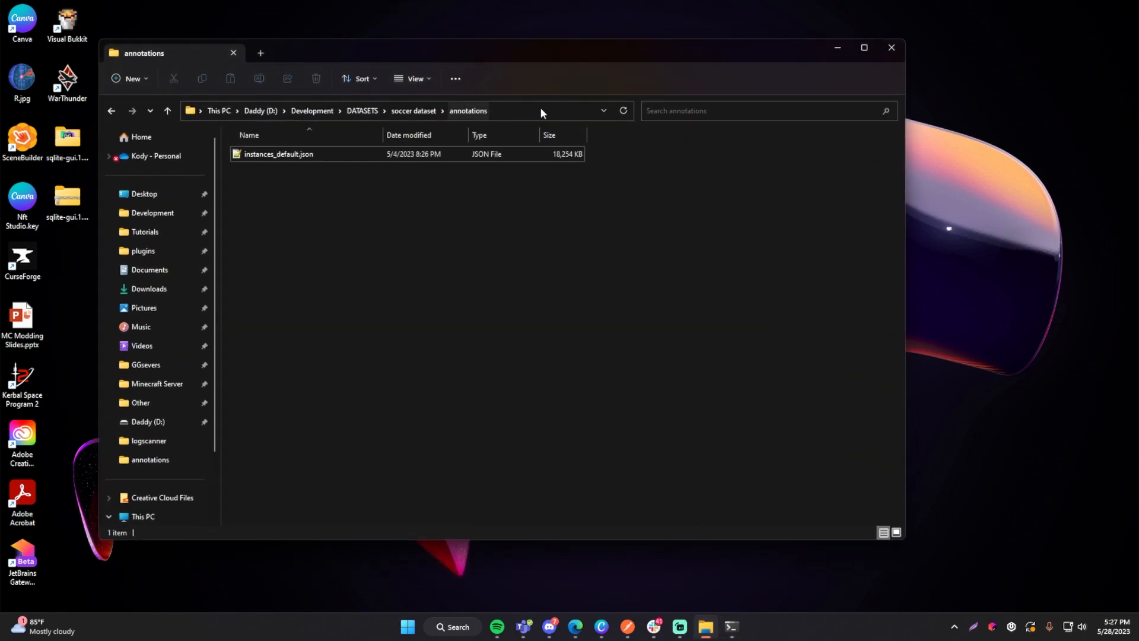
Compose the darwin dataset import command for the soccer dataset with format coco and quoted path 'D:\Development\DATASETS\soccer dataset\annotations\instances_default.json'
left_click(540, 111)
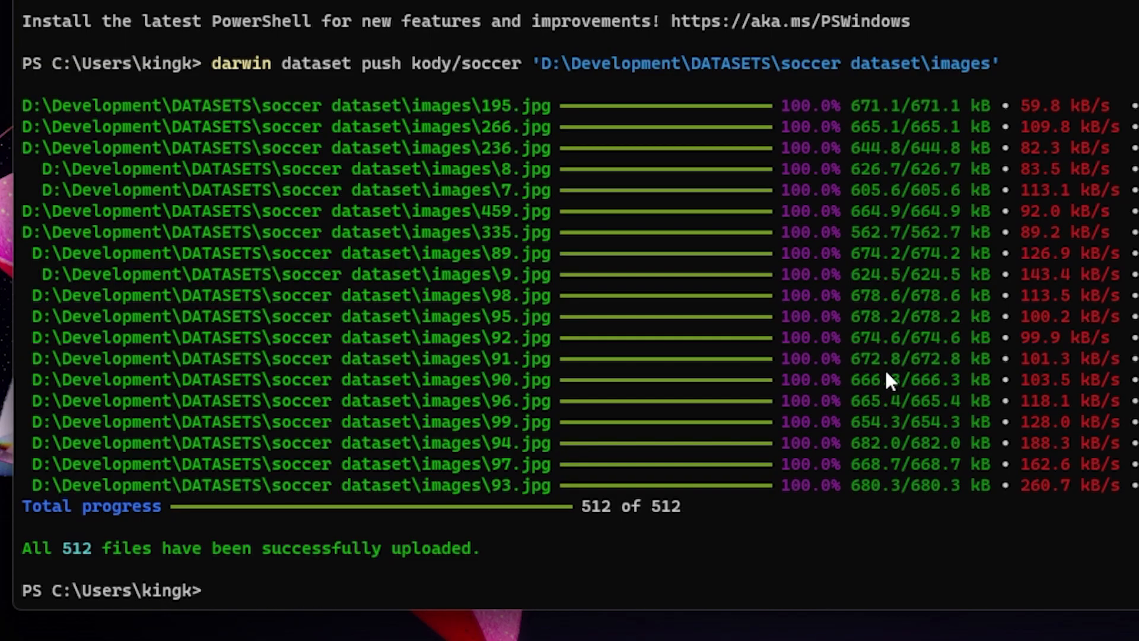
type("darwin dataset import")
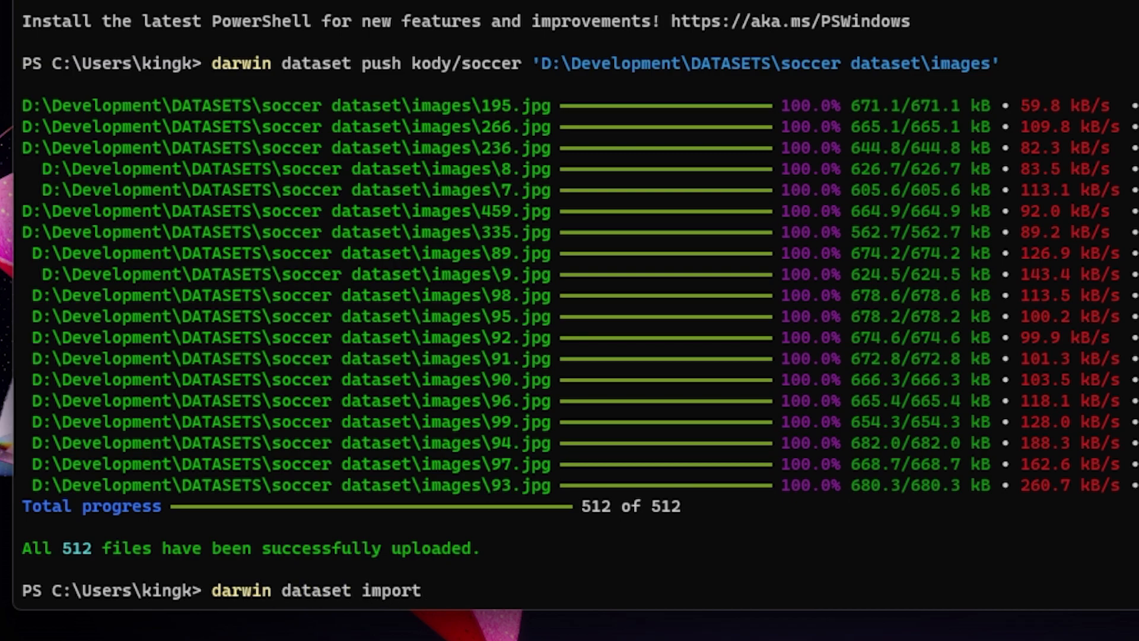
type(" kody/soccer")
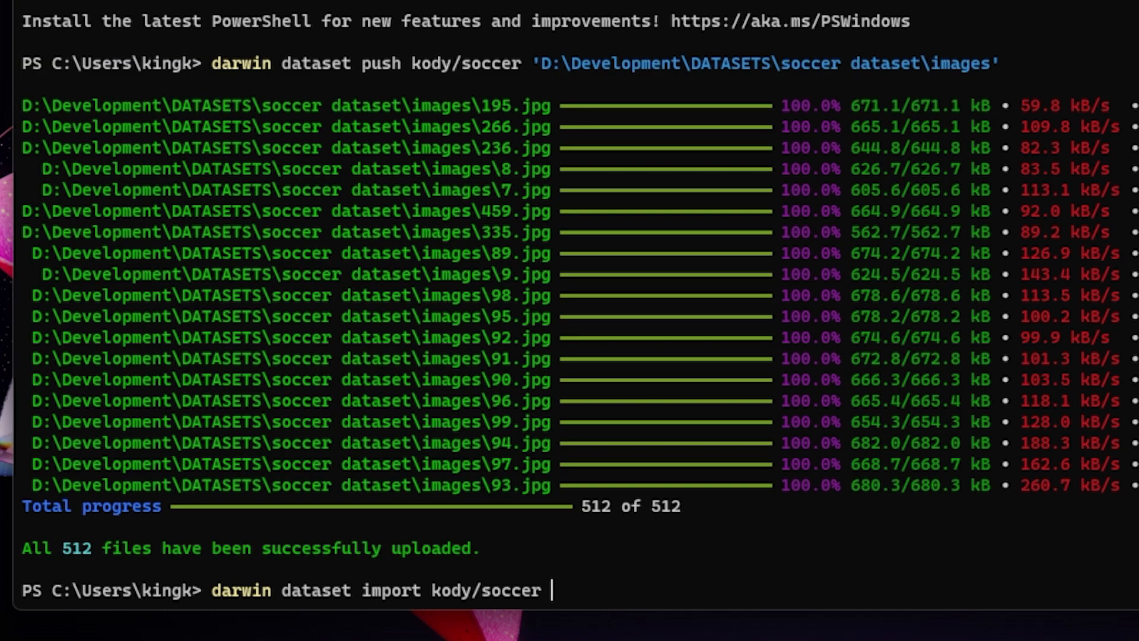
type(" coco '")
type("D:\\Development\\DATASETS\\soccer dataset\\annotations")
type("'")
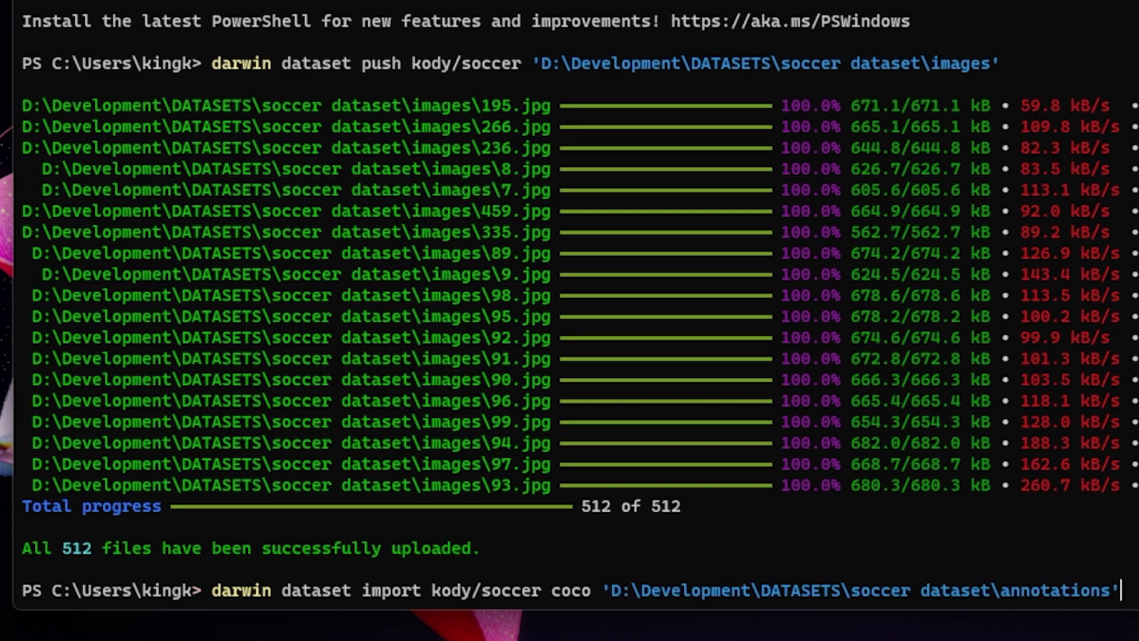
key("Left")
type("\\")
type("instances_default.json")
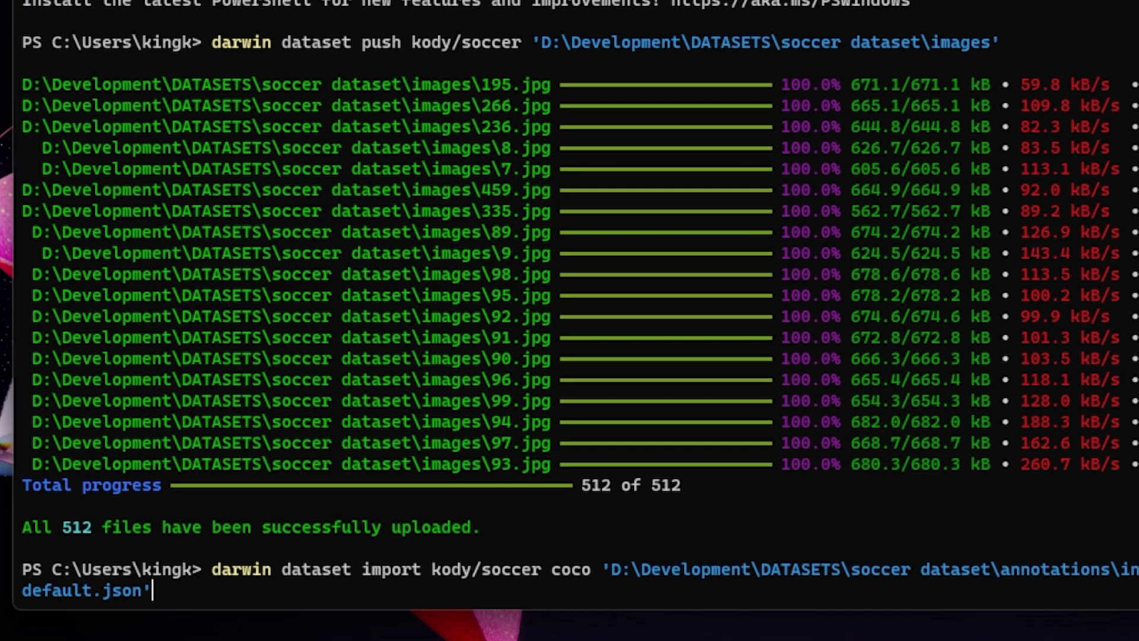
Try to run the import command with the format argument altered to cocrgrgo
key("Left")
key("Left")
key("Left")
key("Left")
key("Left")
key("Left")
key("Left")
key("Left")
key("Left")
key("Left")
key("Left")
key("Left")
key("Left")
key("Left")
key("Left")
key("Left")
key("Left")
key("Left")
key("Left")
key("Left")
key("Right")
type("rgrg")
key("Return")
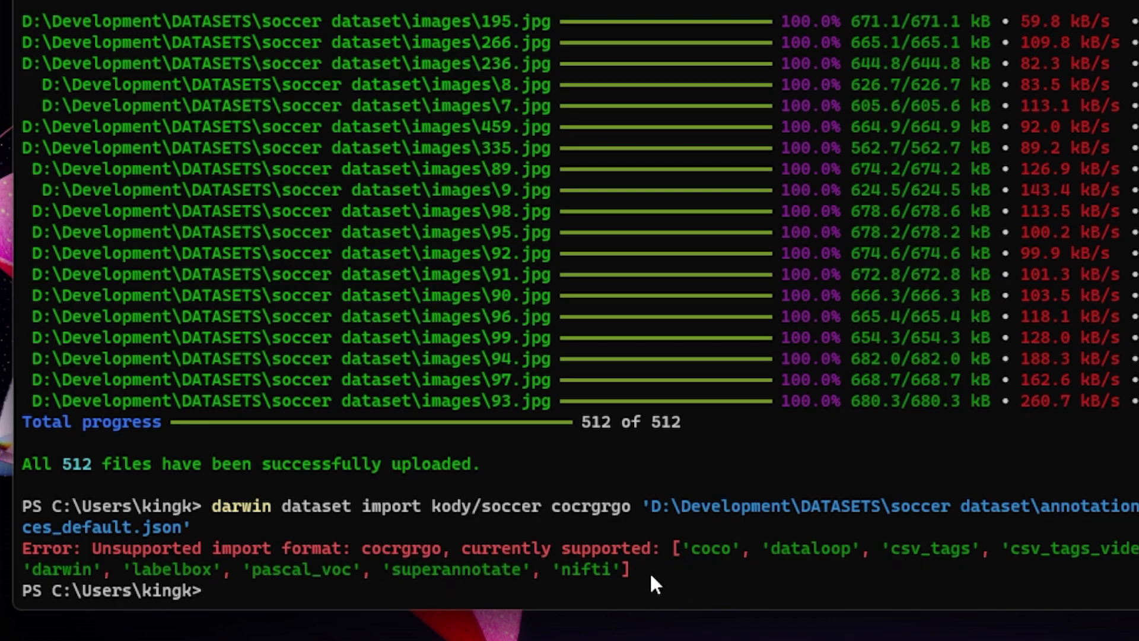
Recall the import command, correct its format argument to coco, run it and confirm creating the person polygon class
key("Up")
key("Left")
key("Left")
key("Left")
key("Left")
key("Left")
key("Left")
key("Left")
key("Left")
key("Left")
key("Left")
key("Left")
key("Left")
key("Left")
key("Left")
key("Left")
key("Left")
key("Left")
key("Left")
key("Left")
key("Left")
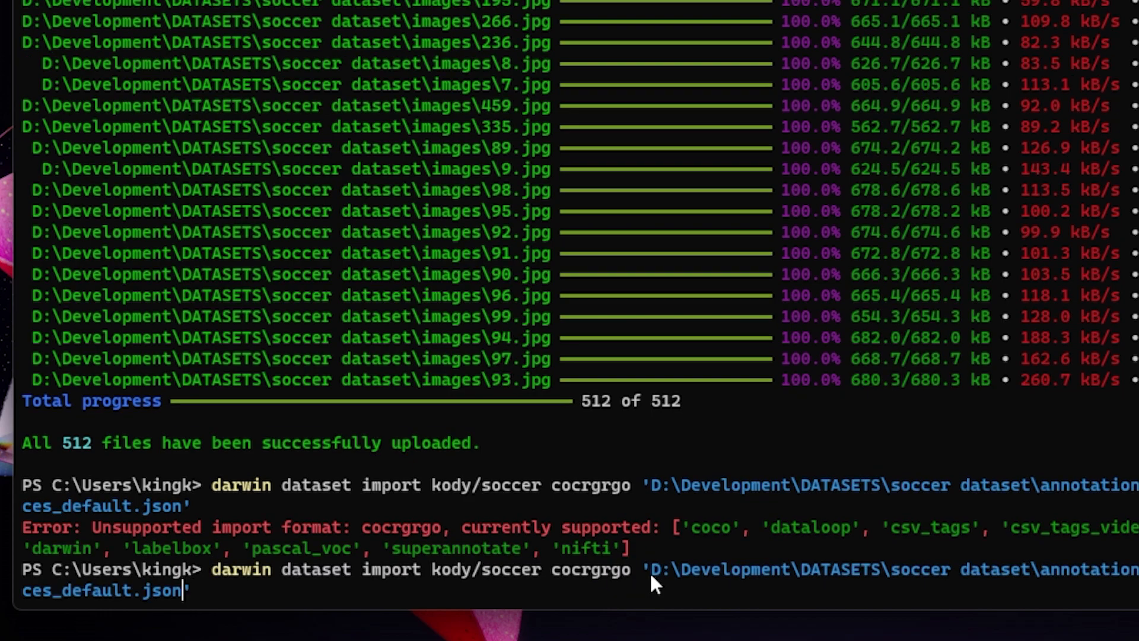
key("Left")
key("Left")
key("Left")
key("Left")
key("Left")
key("Left")
key("Left")
key("Left")
key("Left")
key("Left")
key("Left")
key("Left")
key("Left")
key("Left")
key("Left")
key("Left")
key("Left")
key("Left")
key("Left")
key("Left")
key("BackSpace")
key("BackSpace")
key("BackSpace")
key("BackSpace")
key("BackSpace")
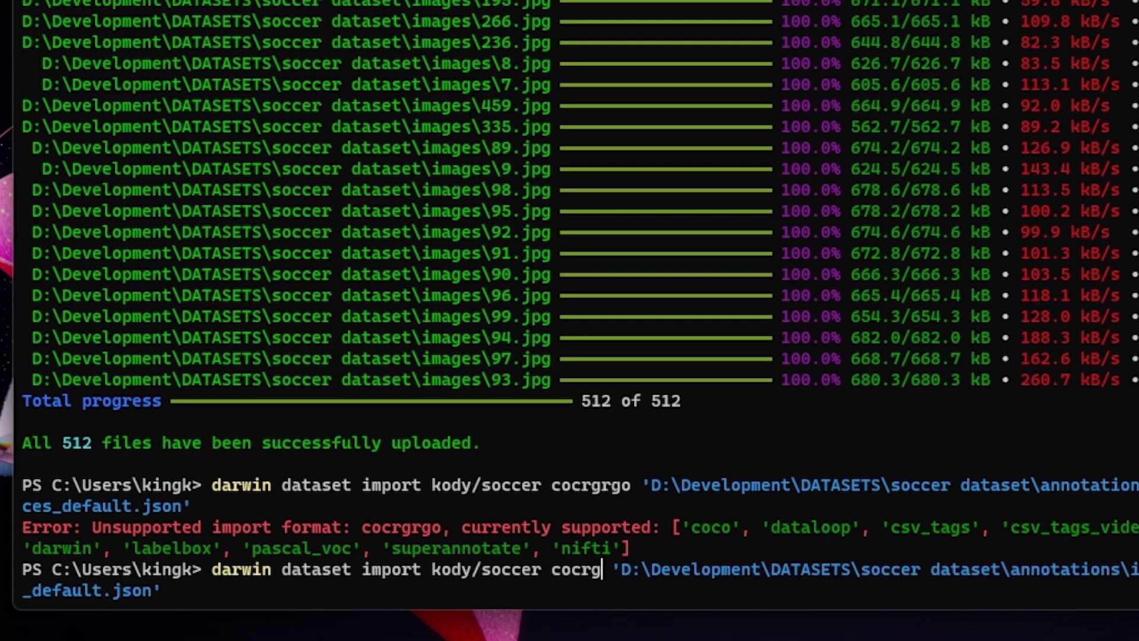
type("o")
key("Return")
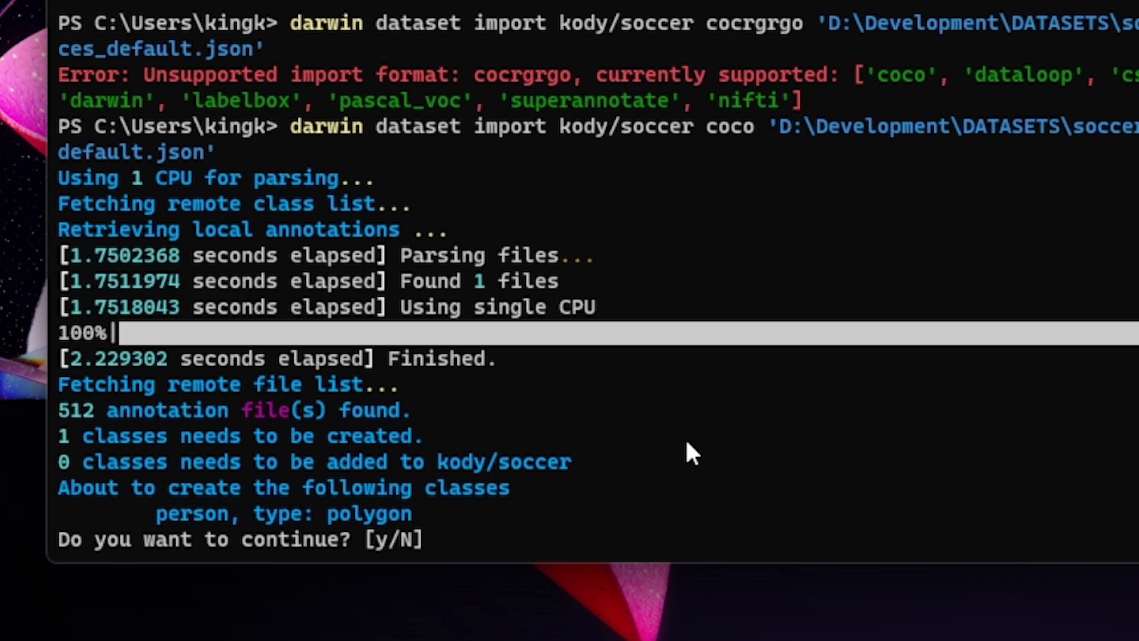
type("y")
key("Return")
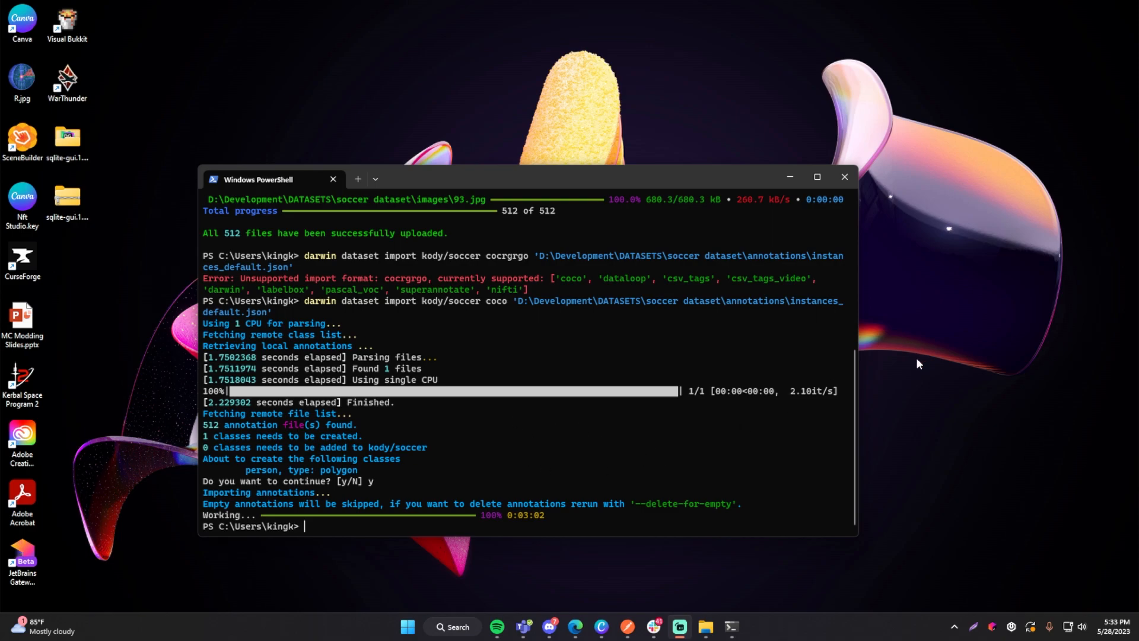
Switch to the Darwin web app, open 93.jpg in the soccer dataset and examine its imported person annotations
mouse_move(579, 621)
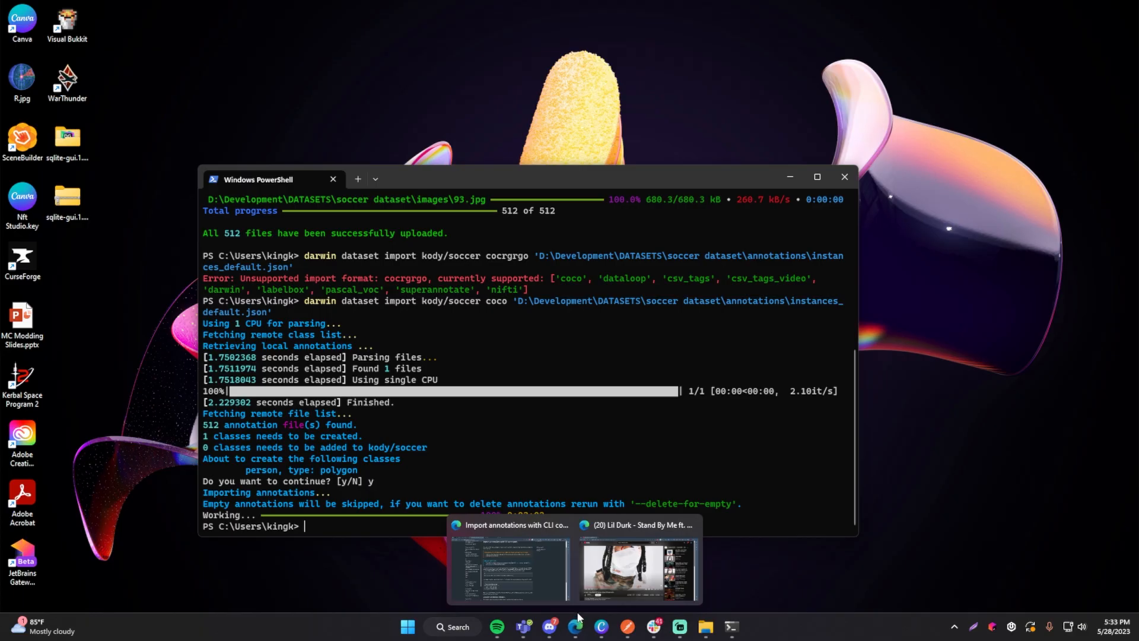
left_click(526, 570)
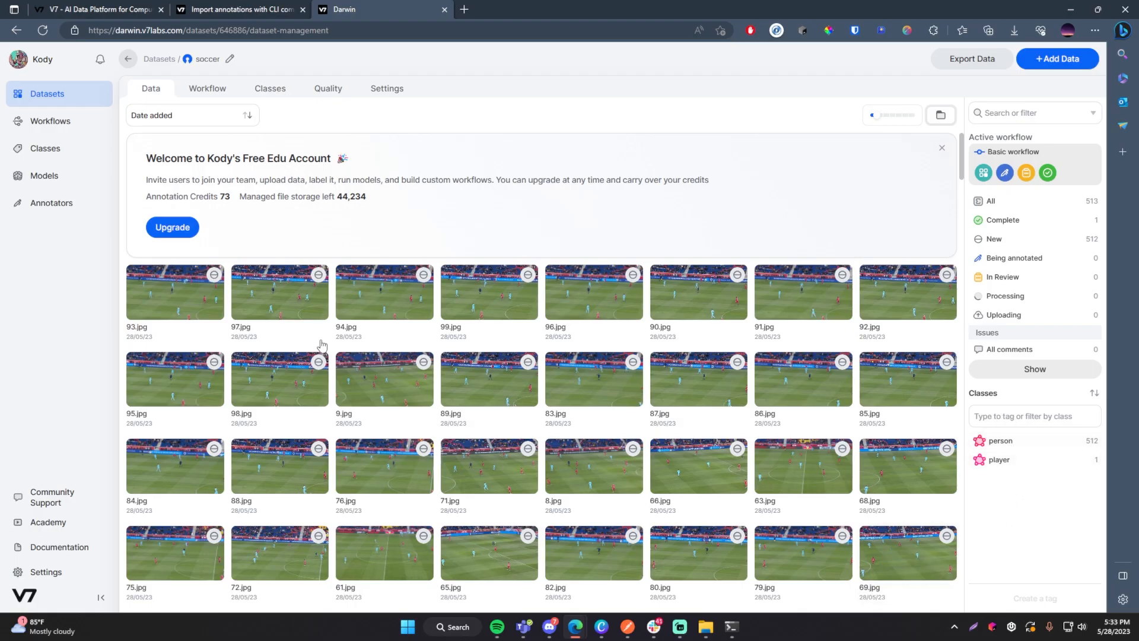
left_click(172, 296)
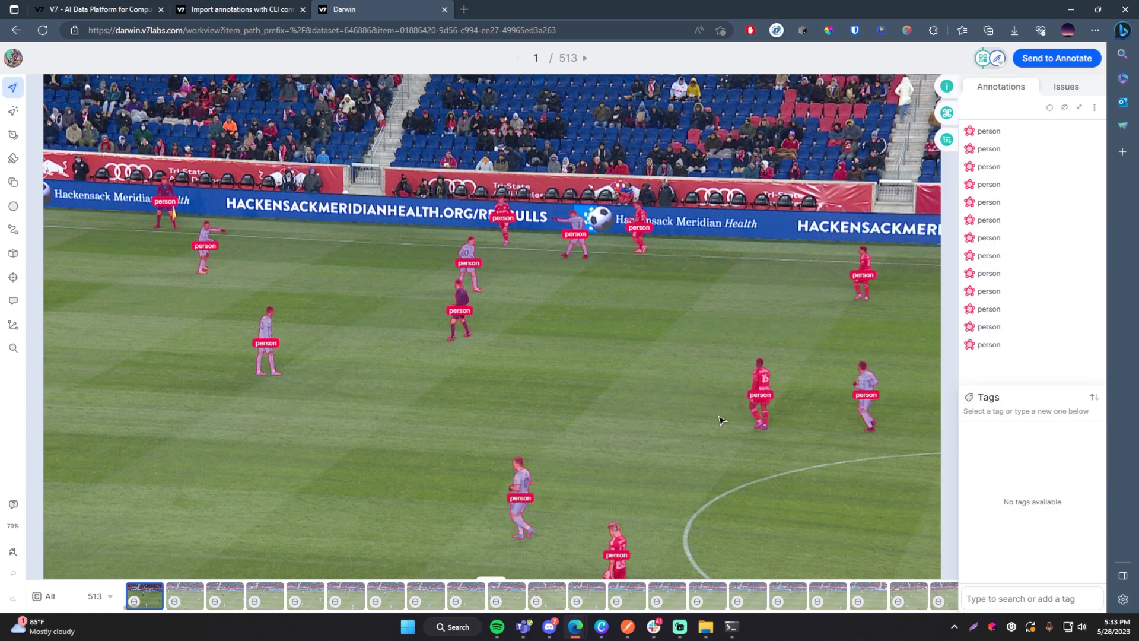
scroll(520, 540, "up", 10)
scroll(608, 380, "down", 10)
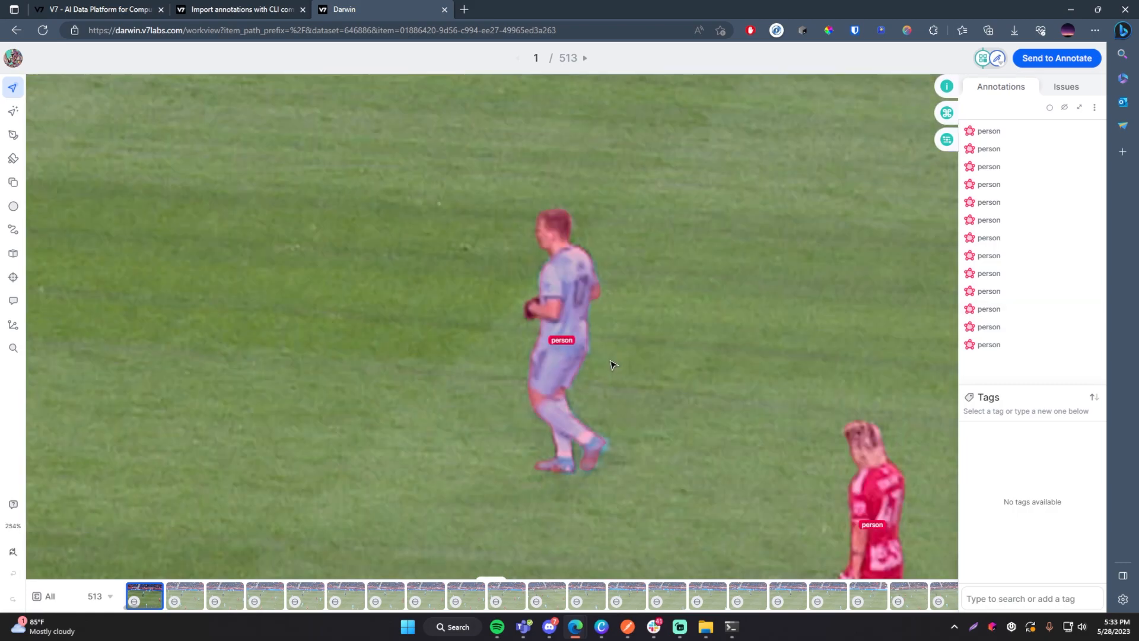
scroll(694, 297, "up", 8)
scroll(712, 300, "down", 8)
scroll(712, 299, "up", 5)
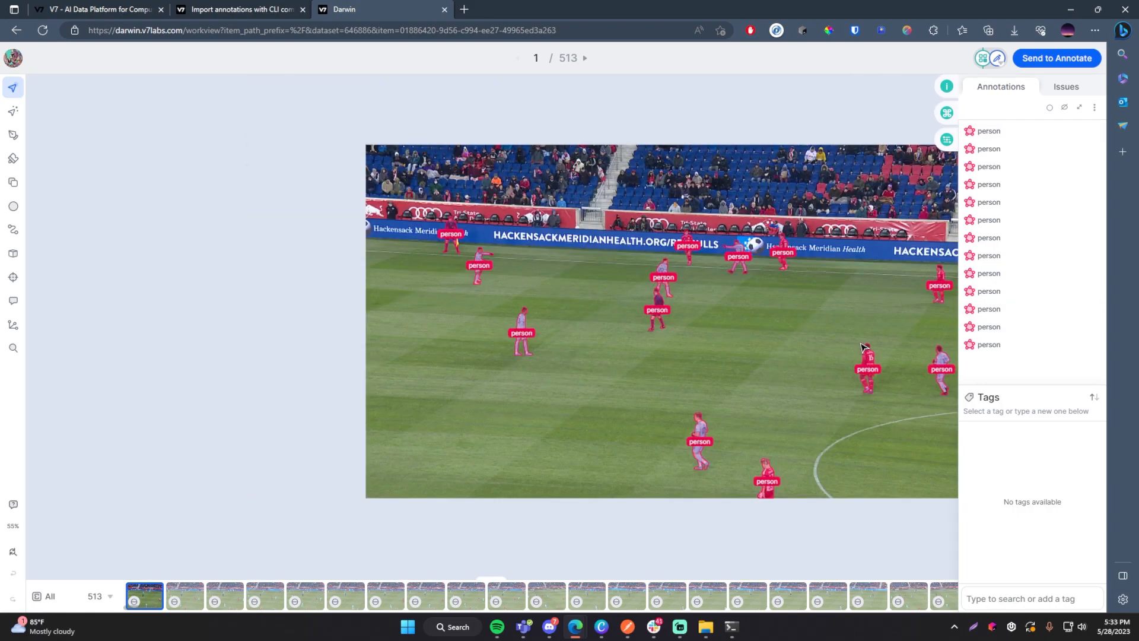
scroll(839, 326, "down", 4)
scroll(944, 284, "up", 3)
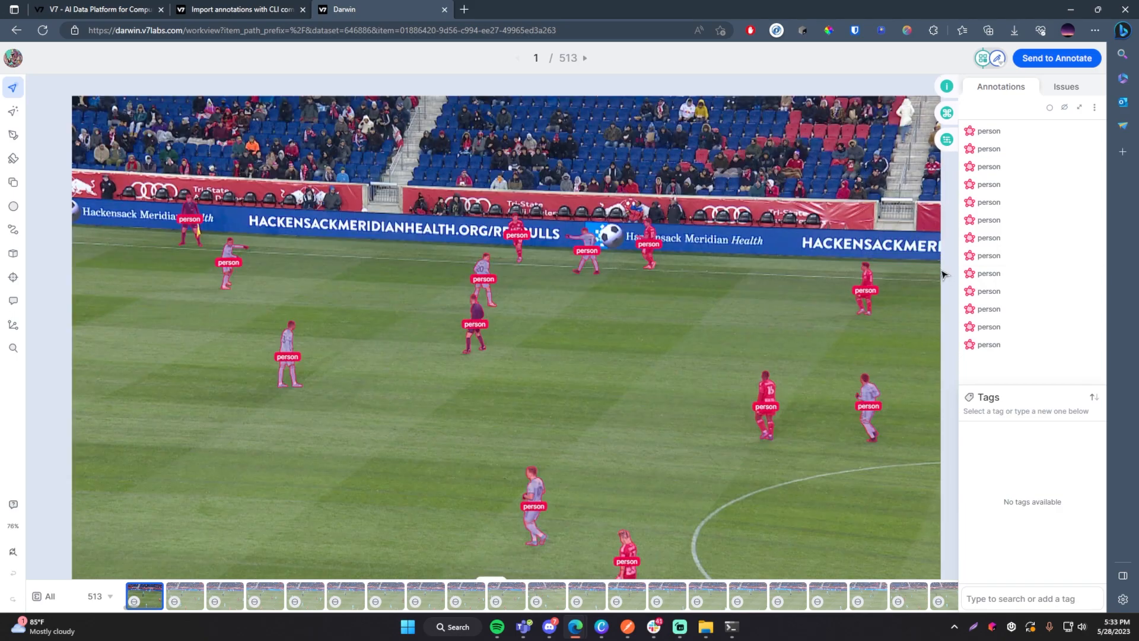
scroll(921, 280, "down", 4)
scroll(914, 282, "up", 2)
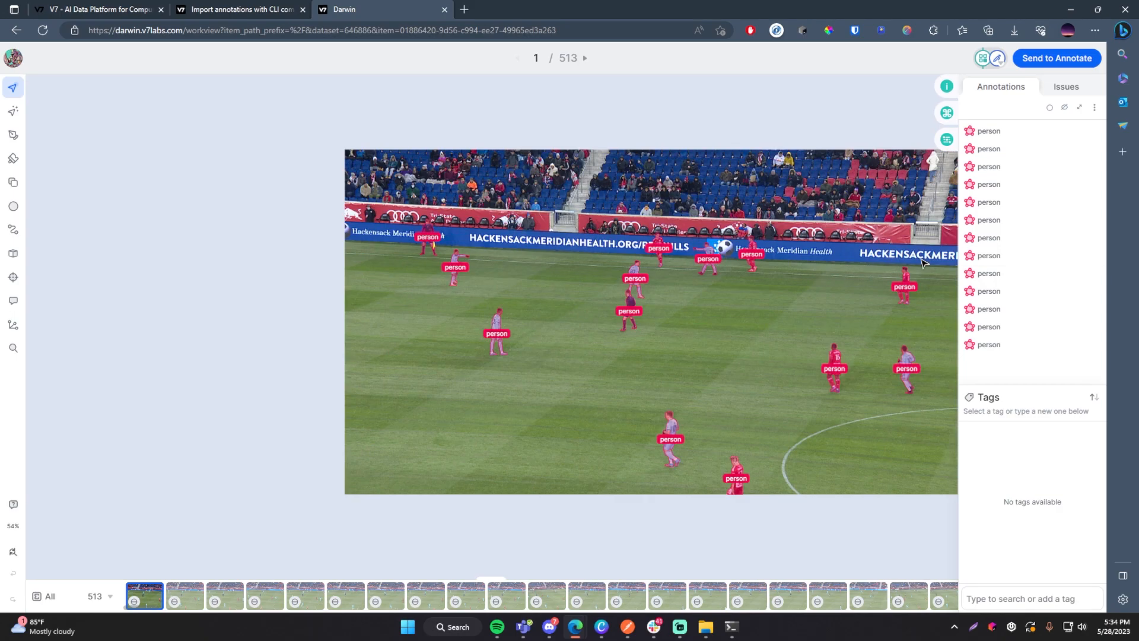
scroll(940, 236, "up", 3)
scroll(941, 237, "down", 4)
scroll(920, 249, "up", 4)
scroll(255, 201, "down", 4)
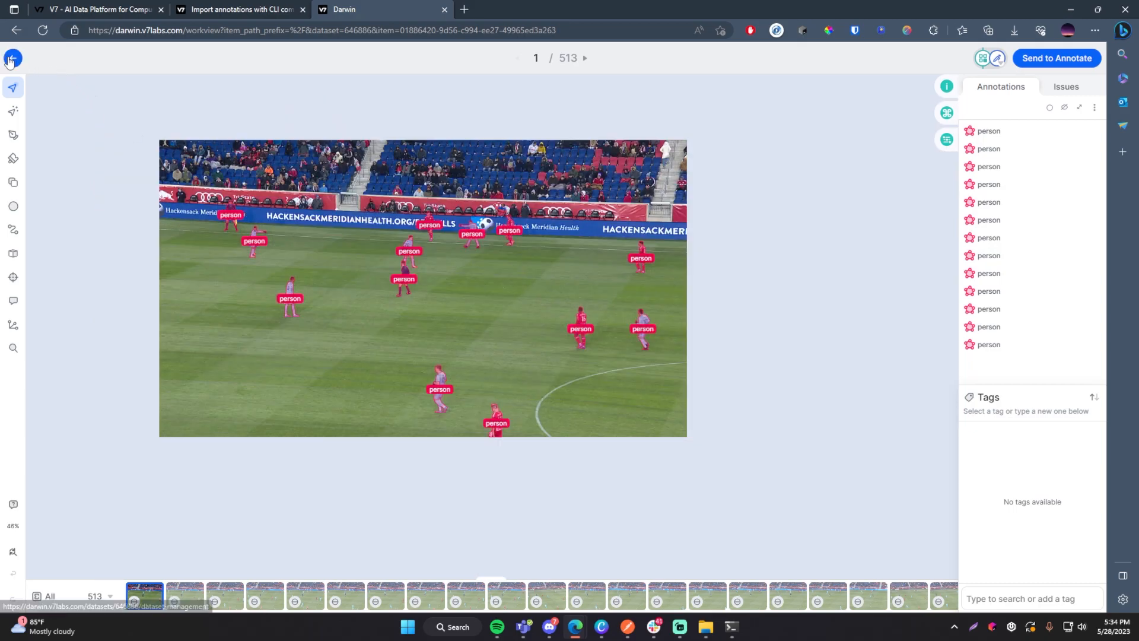
Return to the soccer dataset's data overview and look through its images
left_click(13, 57)
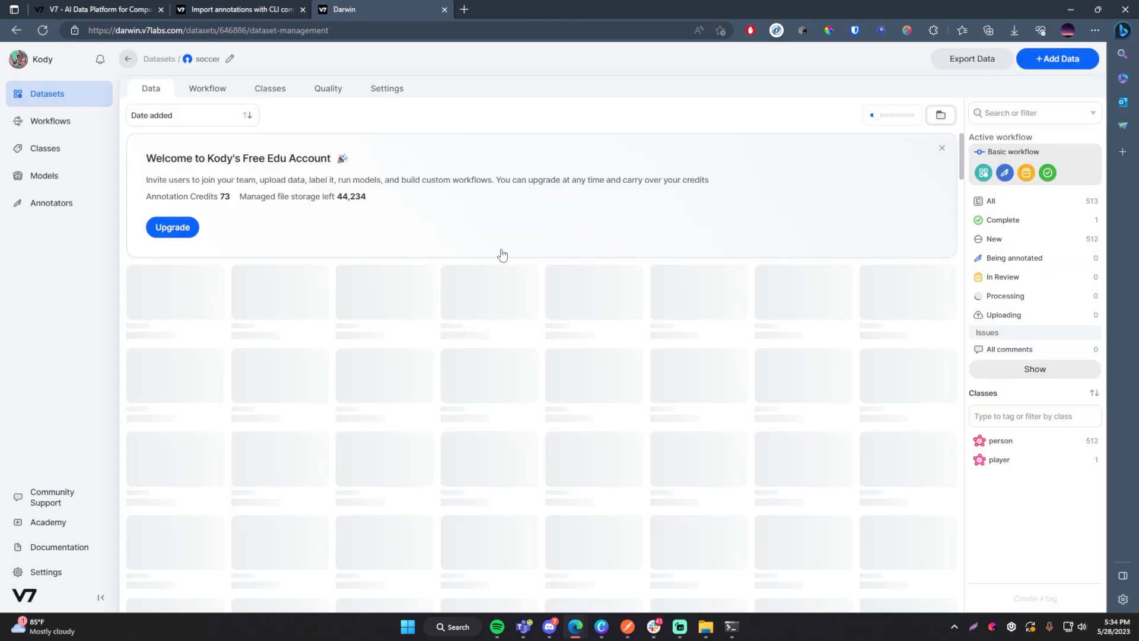
scroll(435, 335, "down", 1)
scroll(554, 339, "down", 15)
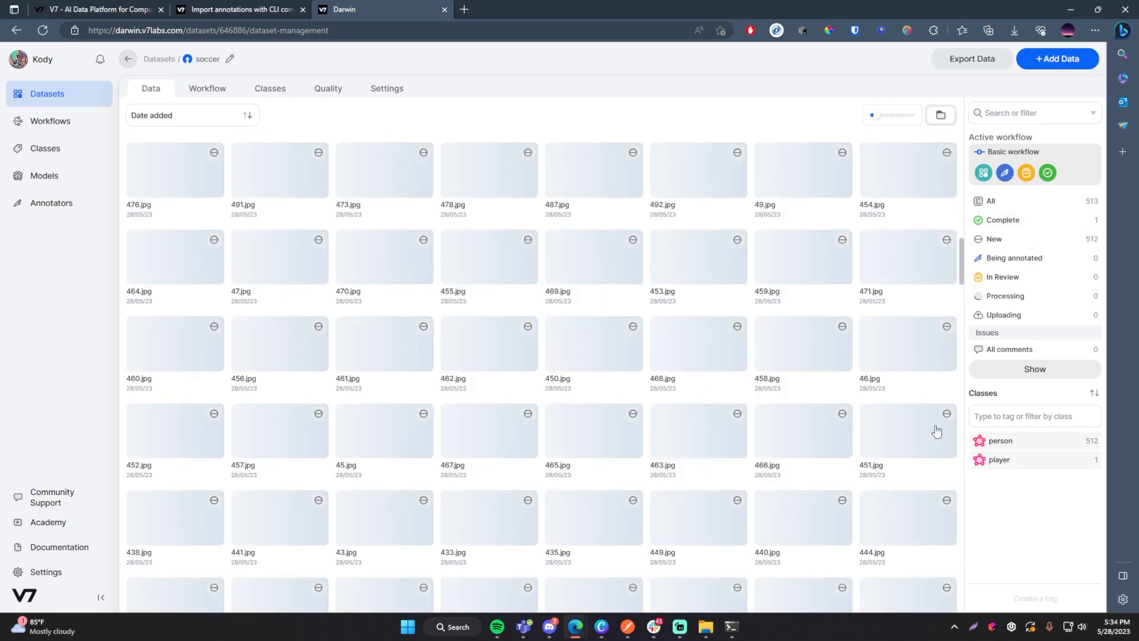
scroll(422, 234, "up", 15)
Permanently delete the player class from the soccer dataset, confirming with the phrase DELETE 12 annotations
left_click(273, 90)
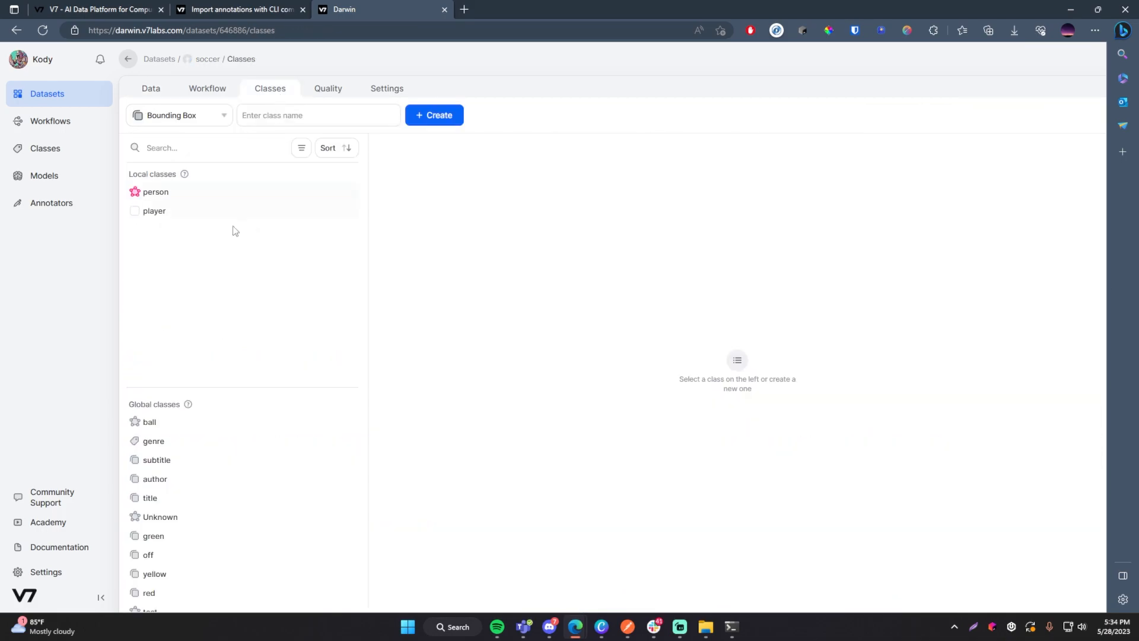
left_click(135, 212)
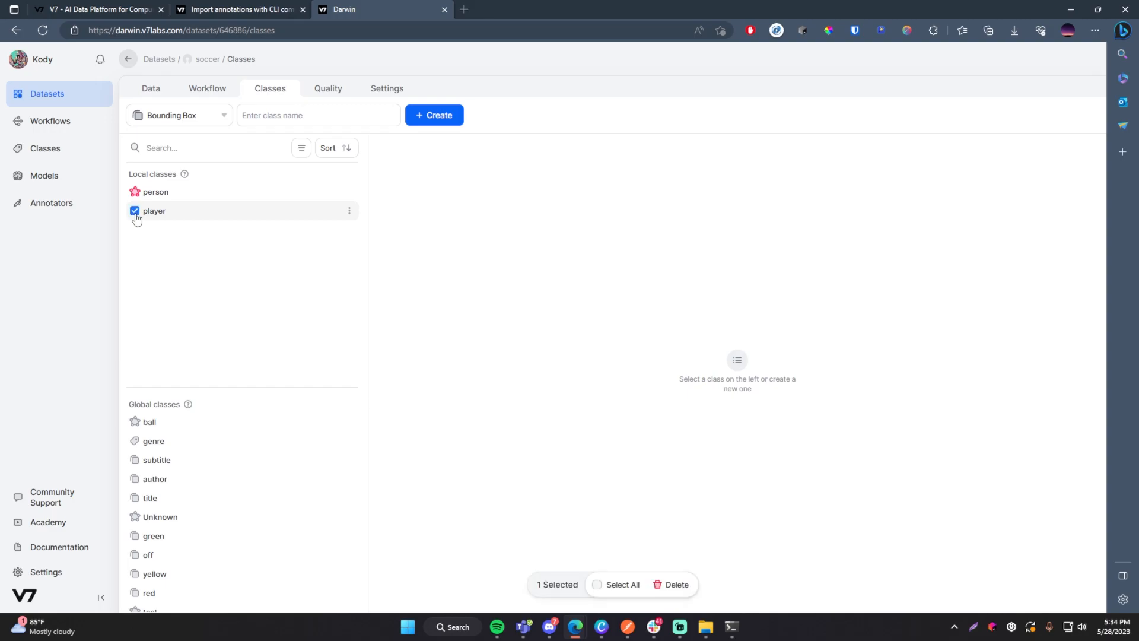
left_click(672, 585)
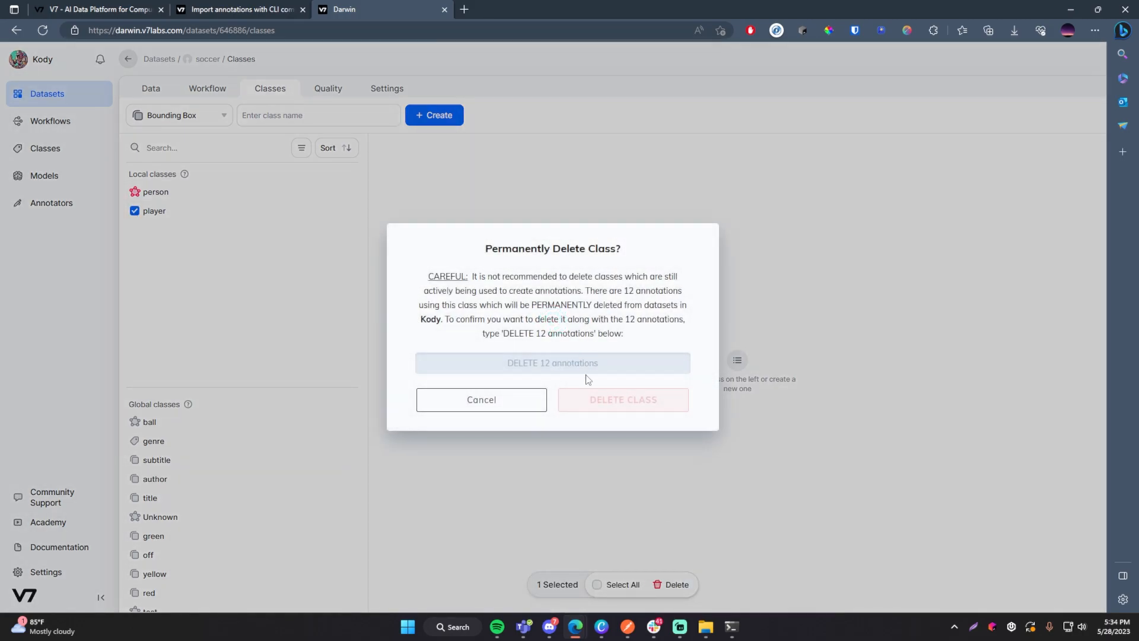
type("DELETE")
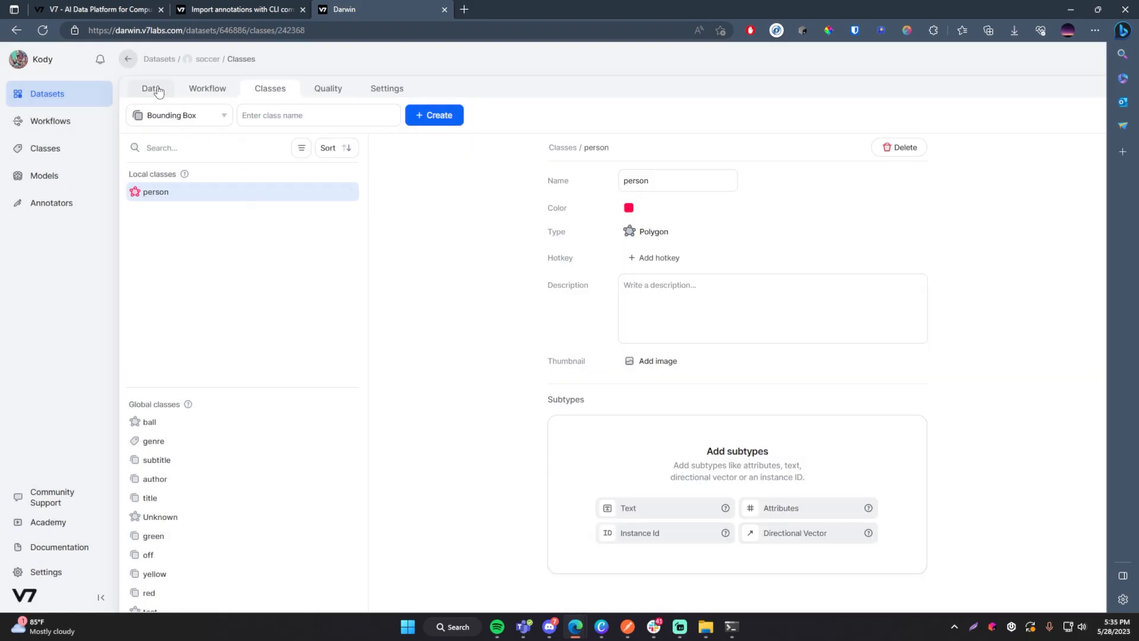
Move image.jpg from the completed items to the Annotate stage and clear the Complete filter
left_click(151, 88)
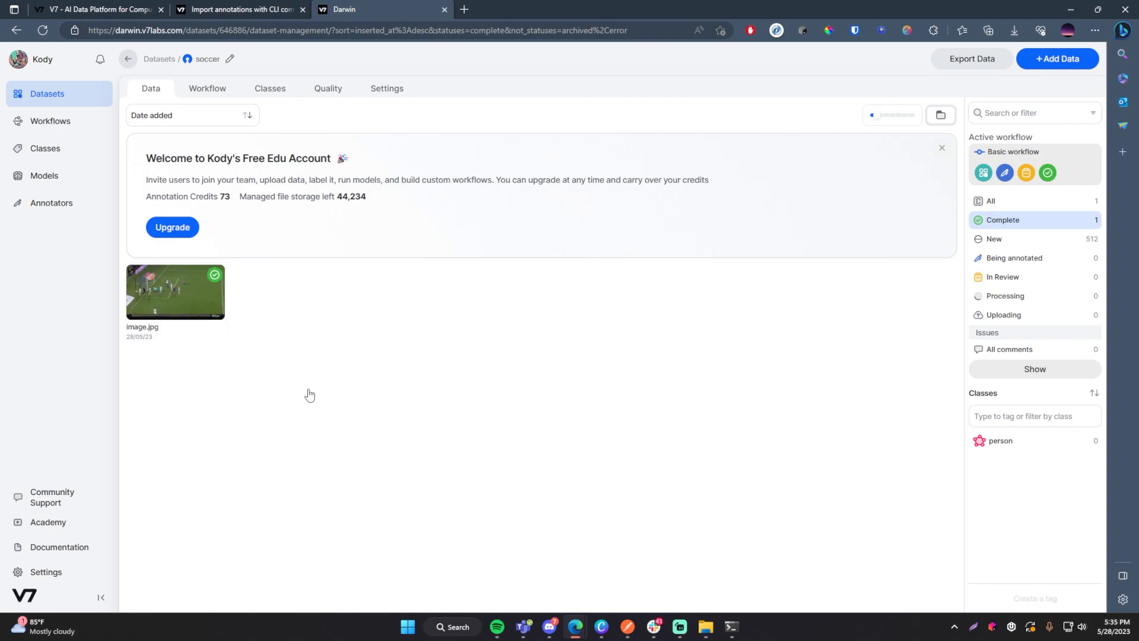
left_click(133, 276)
left_click(549, 585)
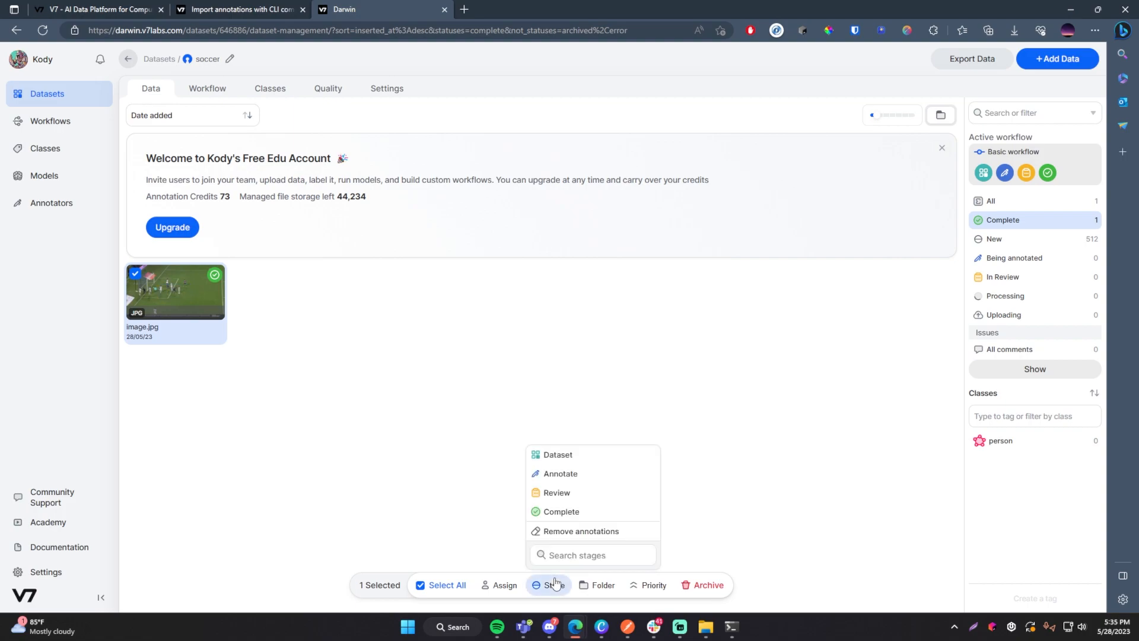
left_click(566, 493)
left_click(1003, 220)
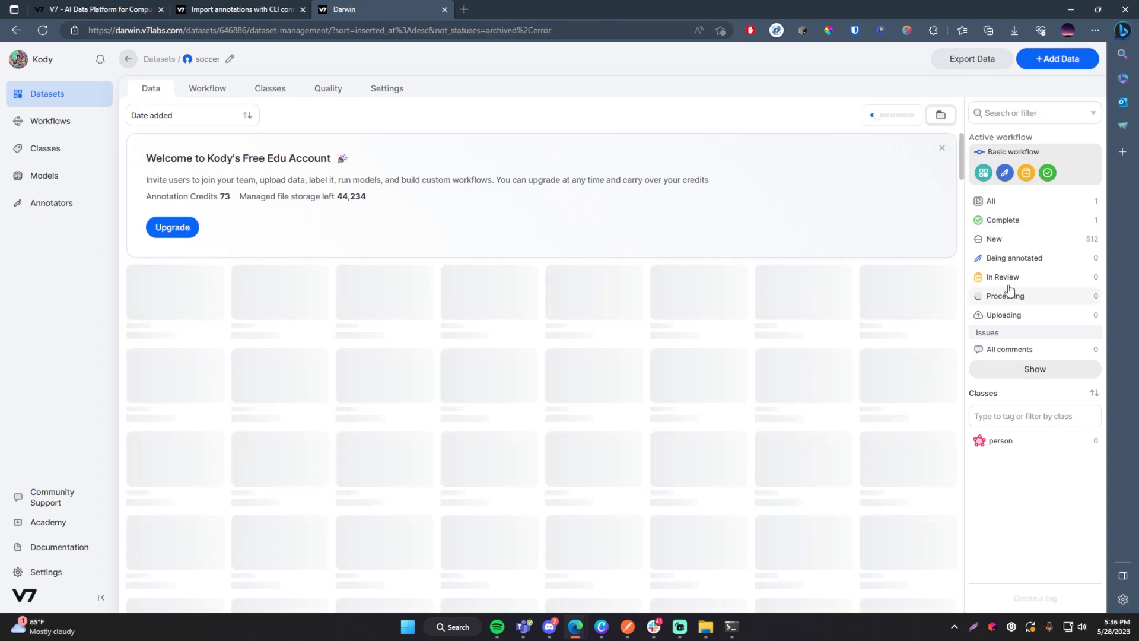
Filter the soccer dataset to its New images, select them all and set their stage to Complete
left_click(1003, 240)
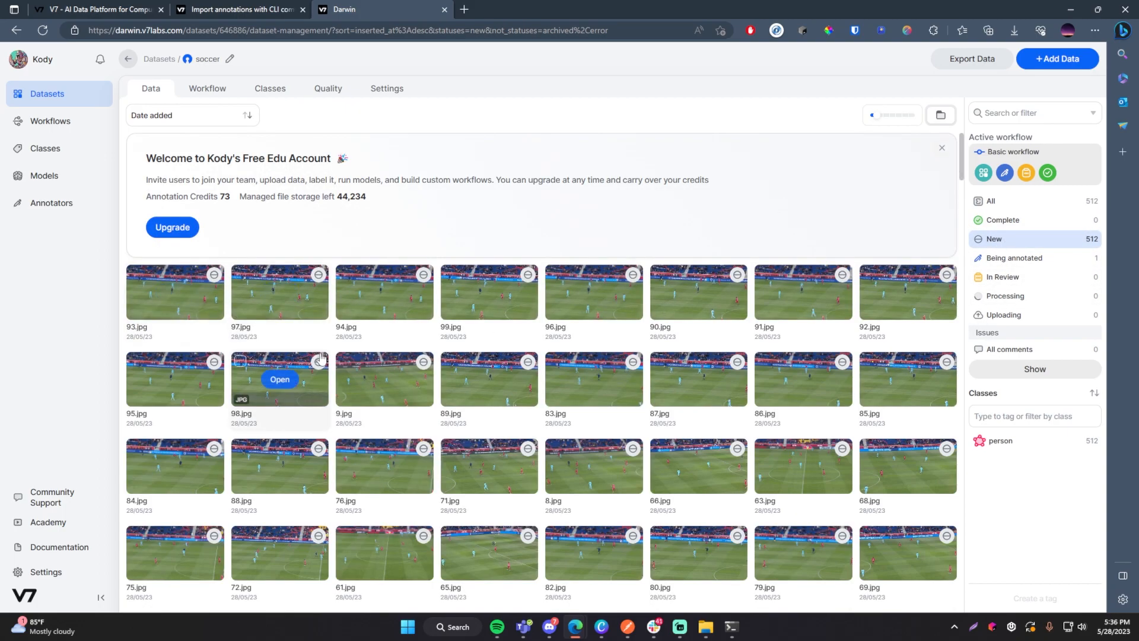
key("ctrl+a")
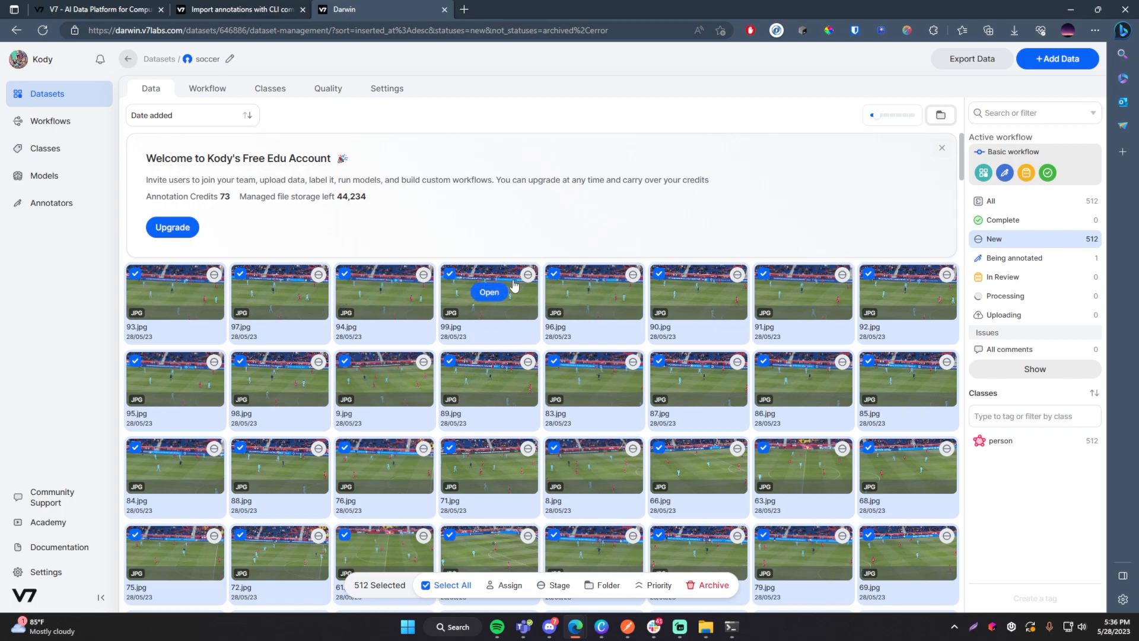
scroll(506, 315, "down", 3)
scroll(483, 356, "up", 3)
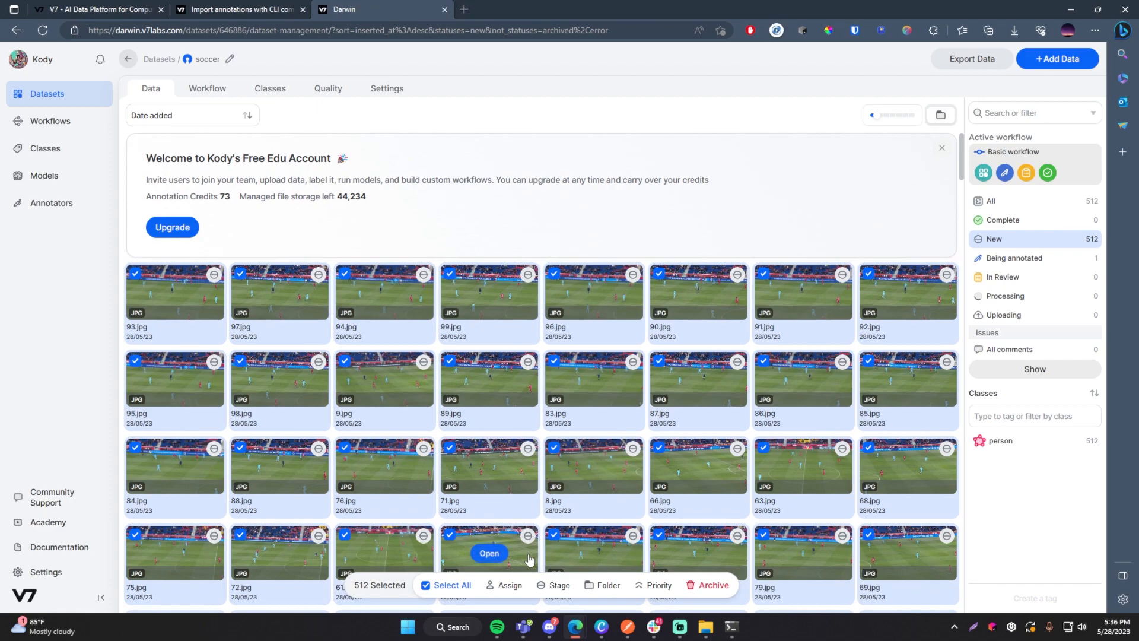
left_click(561, 592)
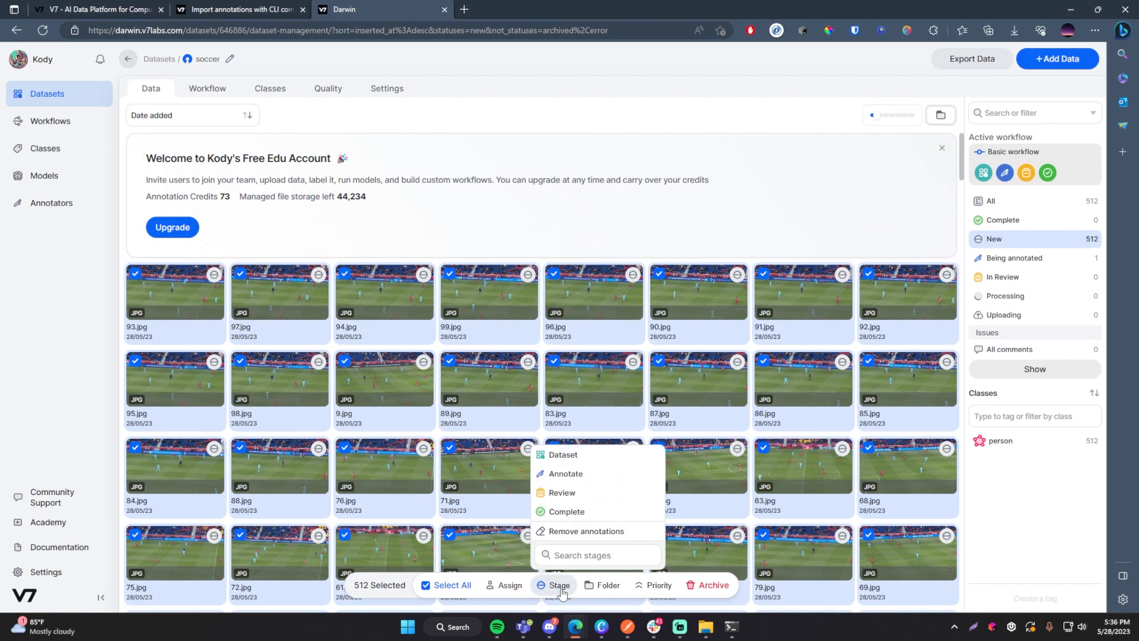
left_click(584, 514)
left_click(656, 367)
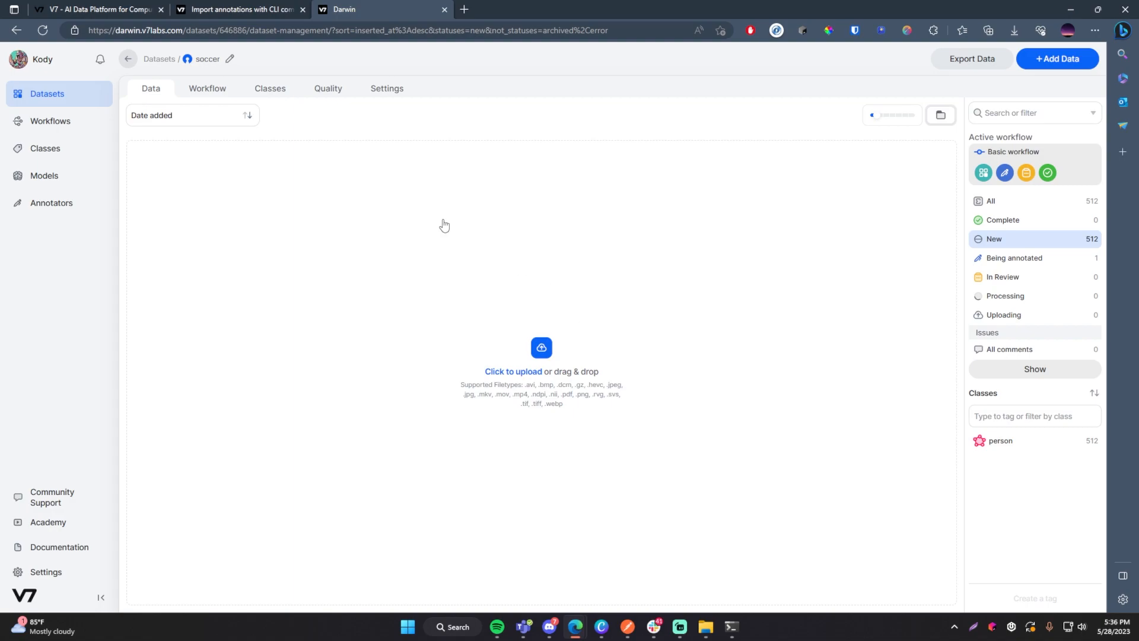
Check the soccer dataset's quality statistics and start creating a new model
left_click(328, 89)
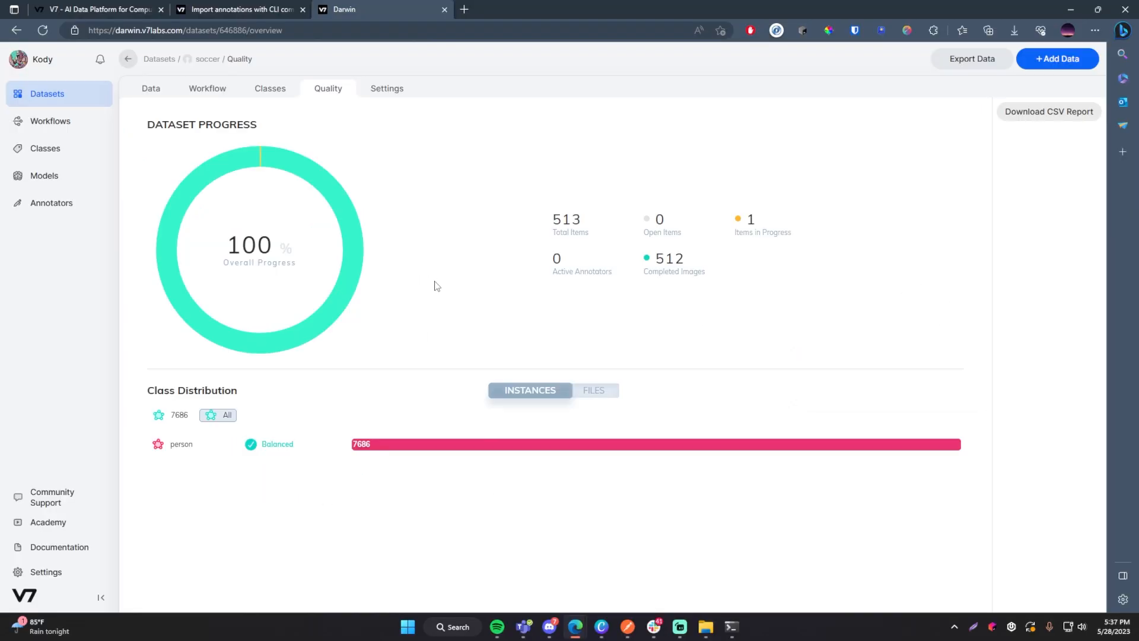
left_click(41, 176)
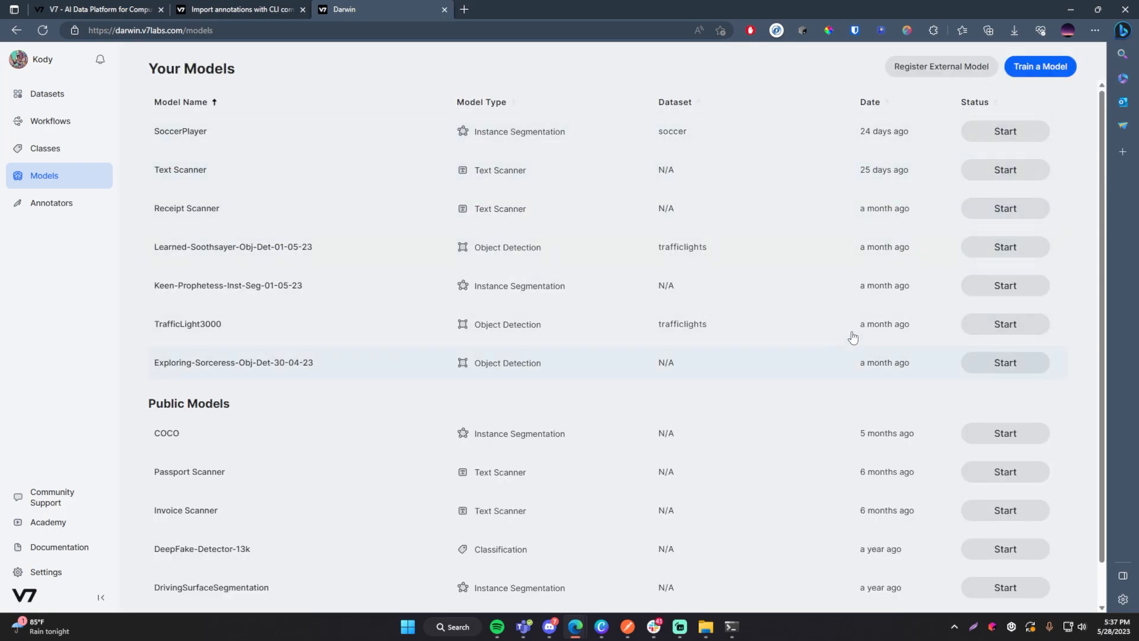
left_click(1040, 66)
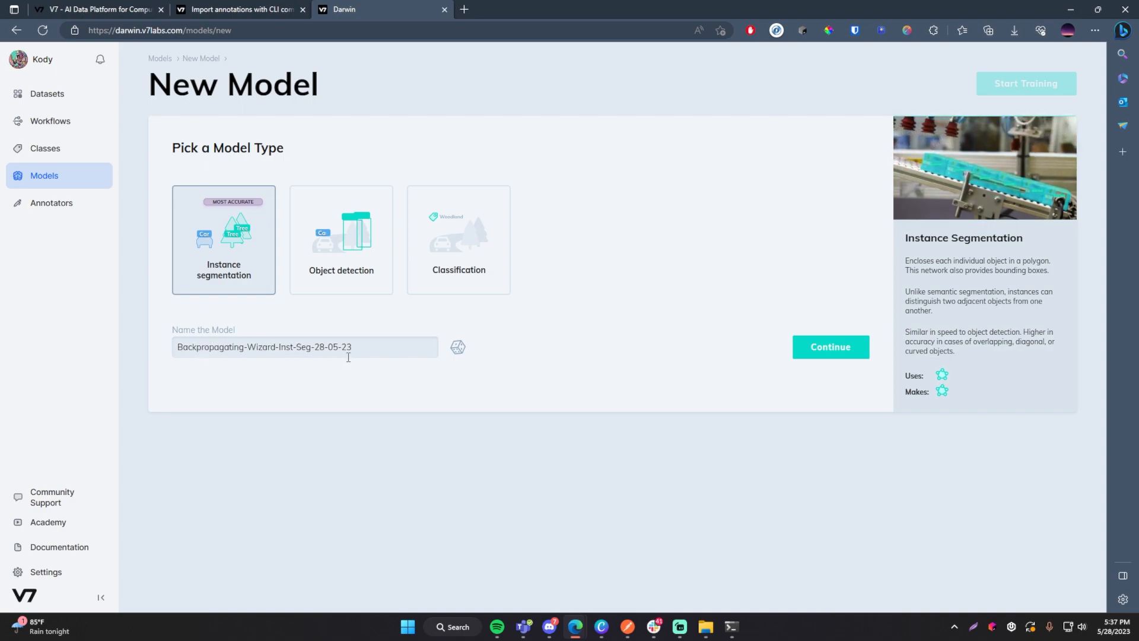
Name the new instance segmentation model SoccerTutorialModel
triple_click(354, 346)
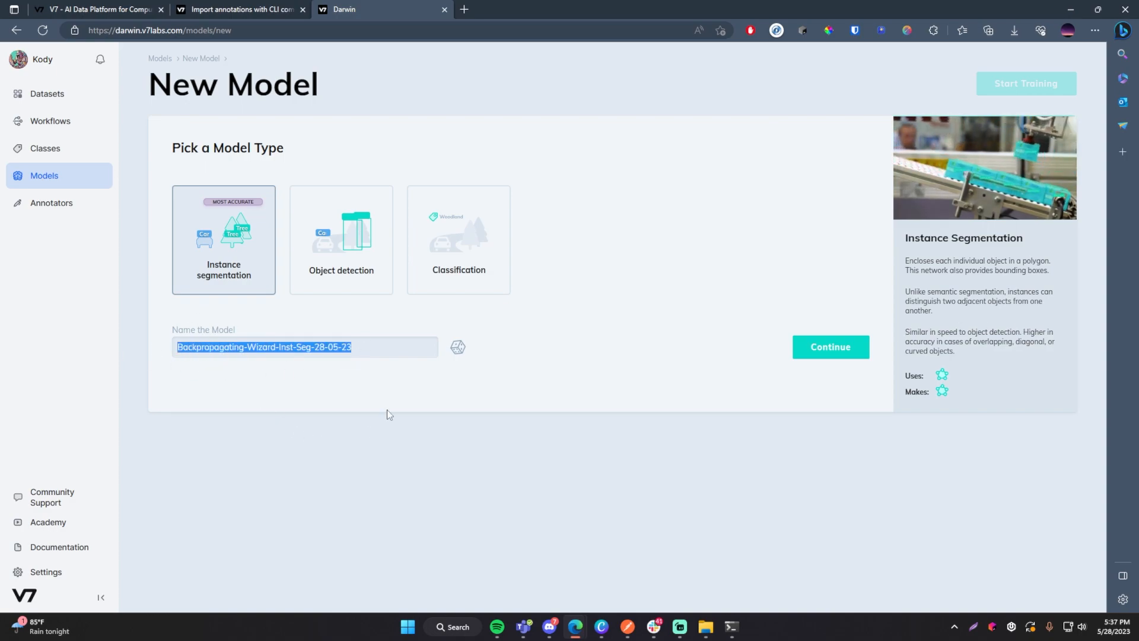
left_click(300, 367)
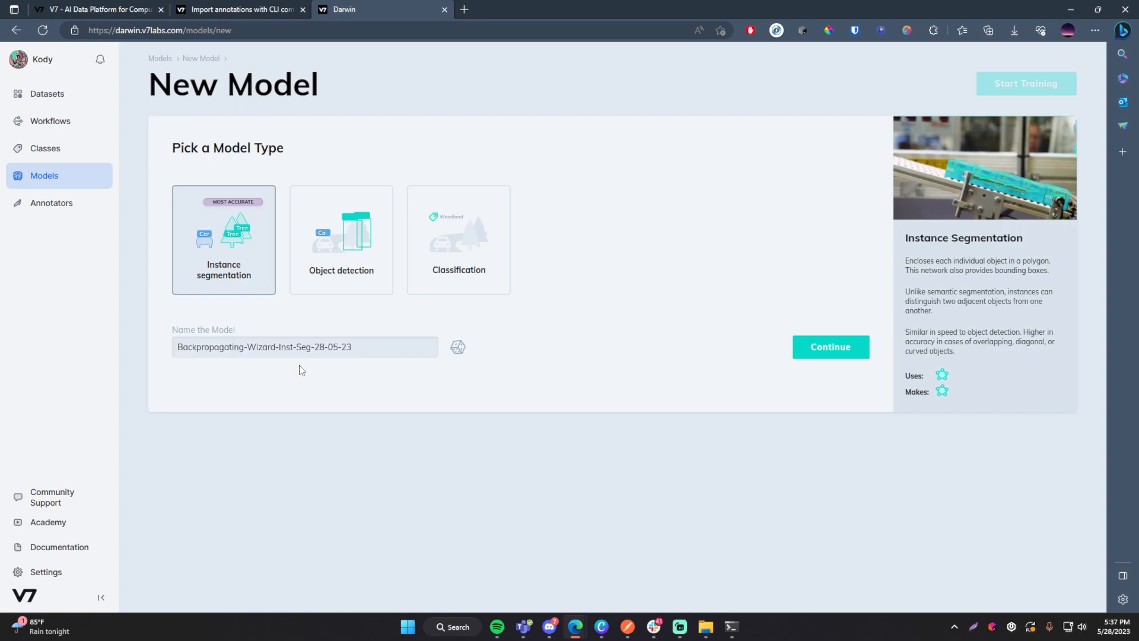
left_click(374, 348)
left_click_drag(374, 347, 133, 356)
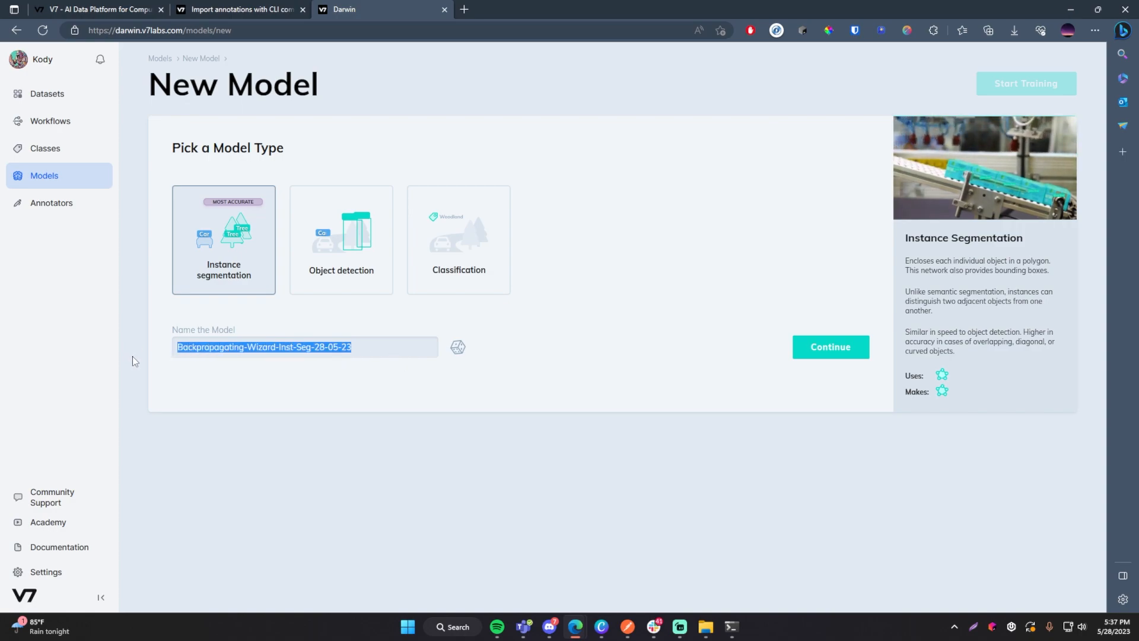
type("SoccerTutorialModel")
left_click(538, 353)
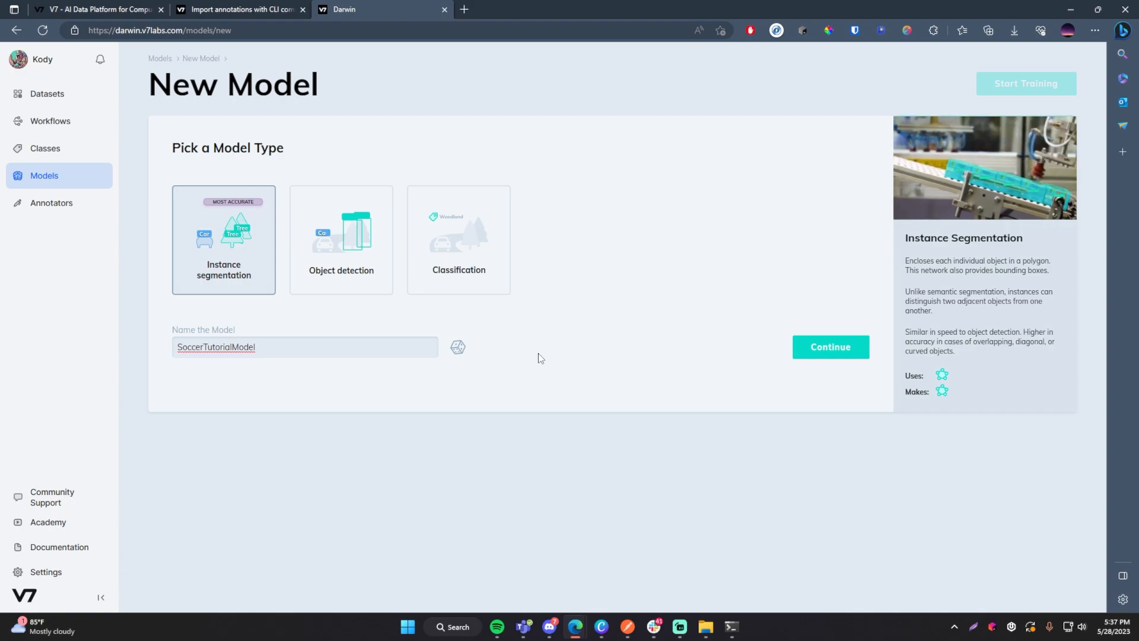
Choose the soccer dataset with its person class as the model's training data and continue to the training overview
left_click(852, 347)
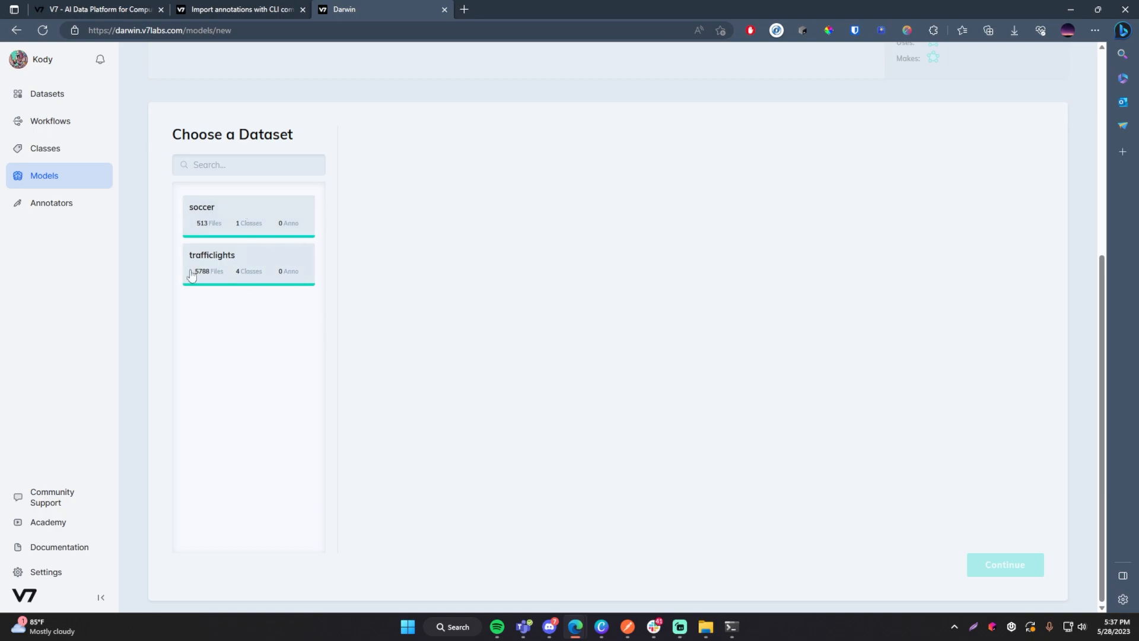
left_click(248, 220)
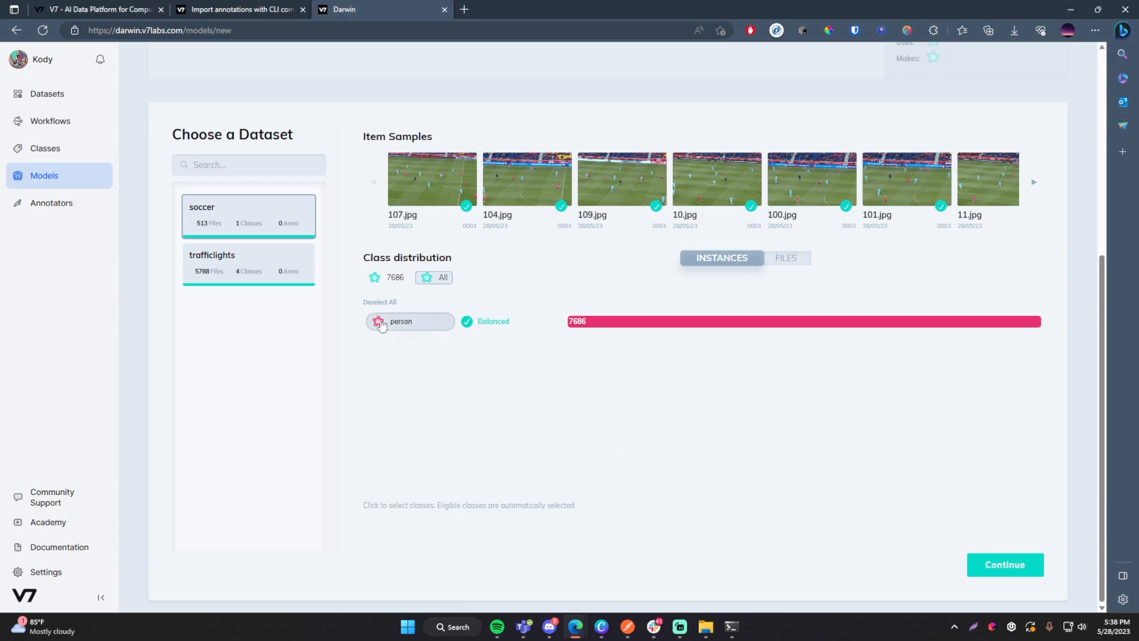
left_click(1017, 574)
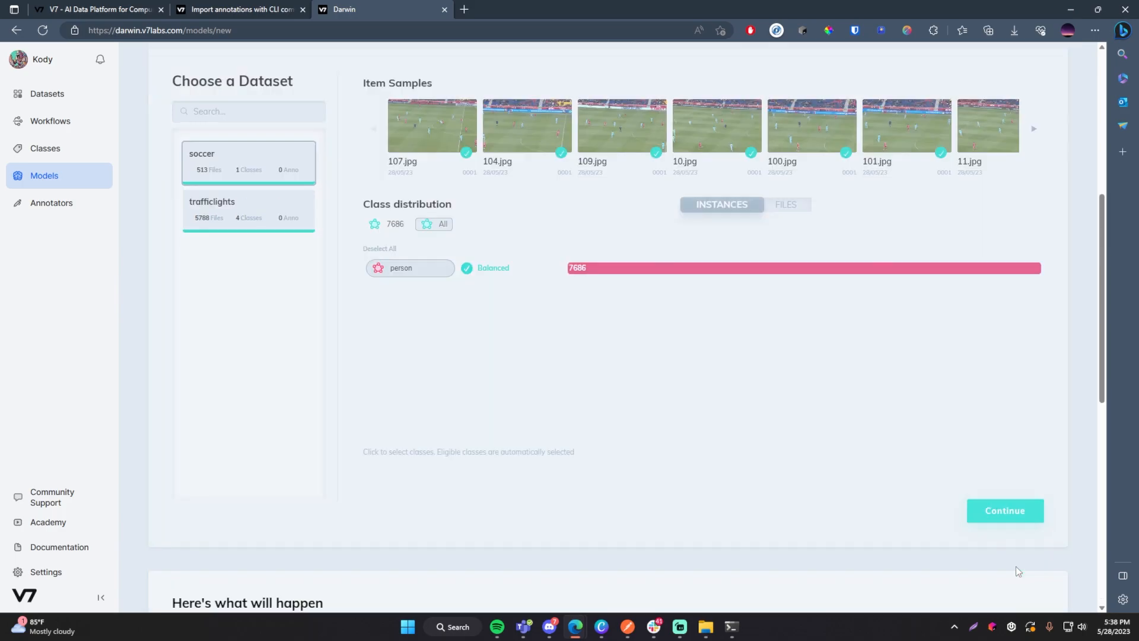
Examine how the images are split between the training, validation and test sets
scroll(670, 371, "down", 1)
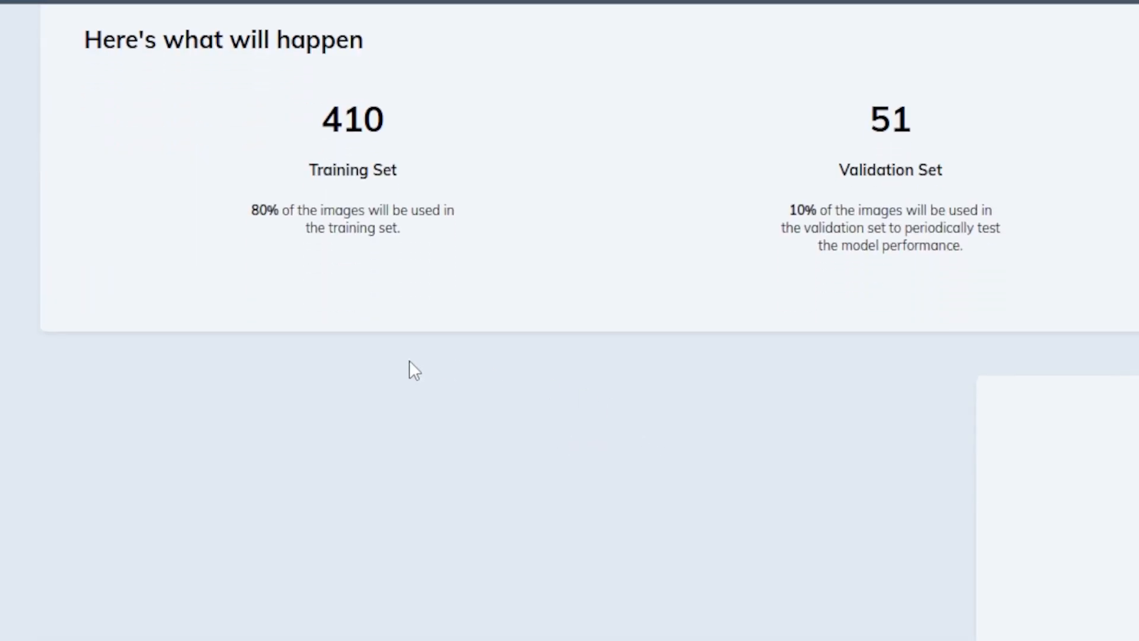
scroll(409, 362, "up", 3)
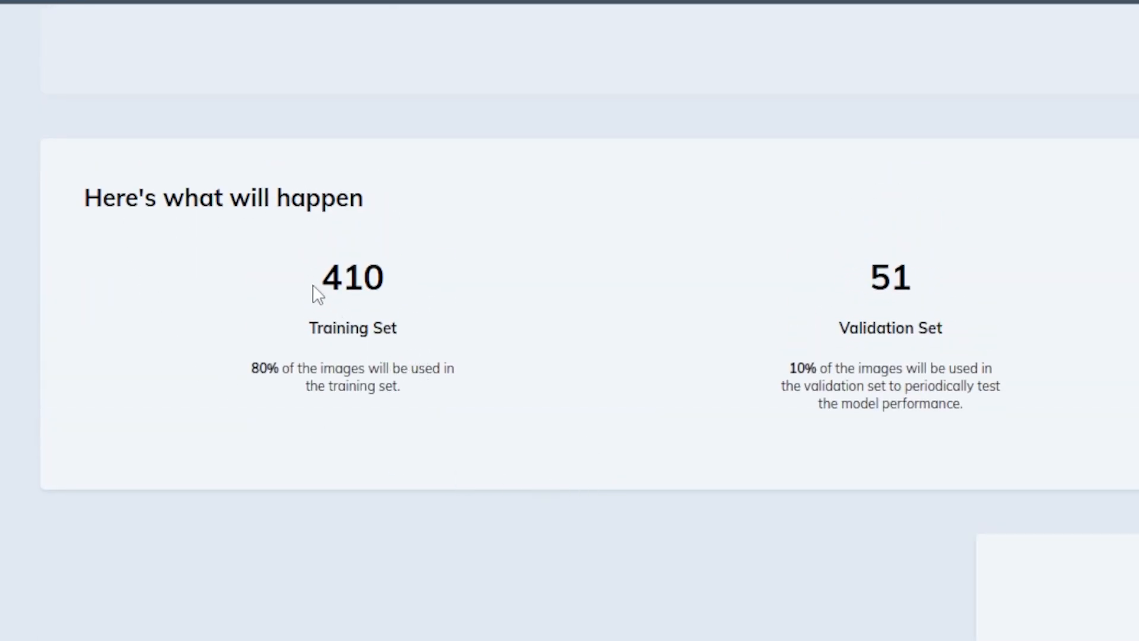
left_click_drag(310, 280, 400, 285)
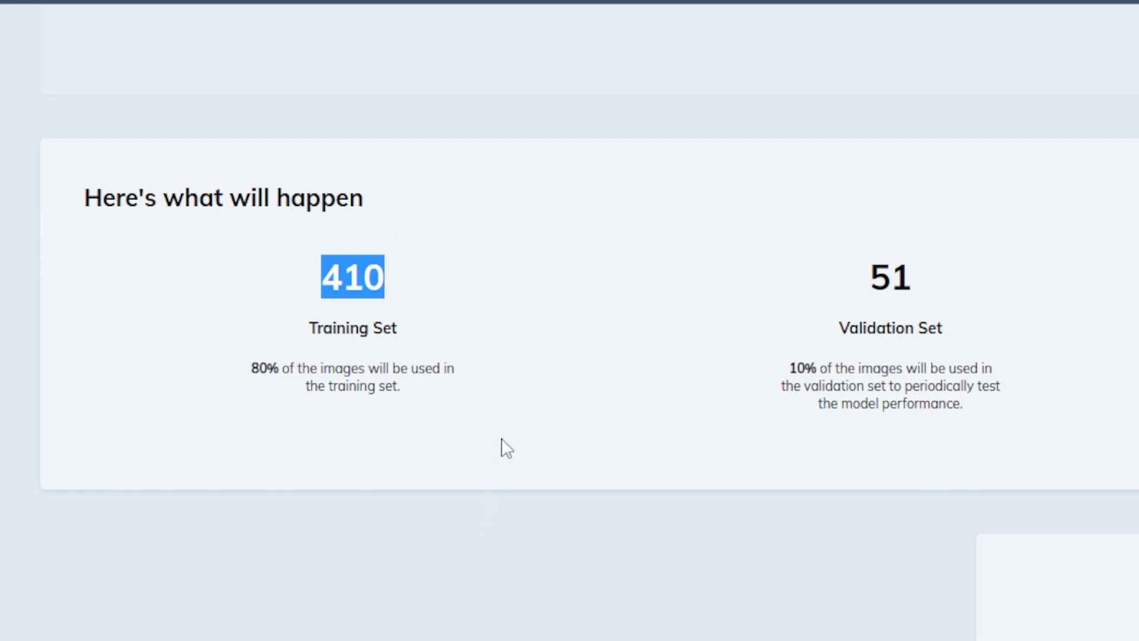
left_click(489, 340)
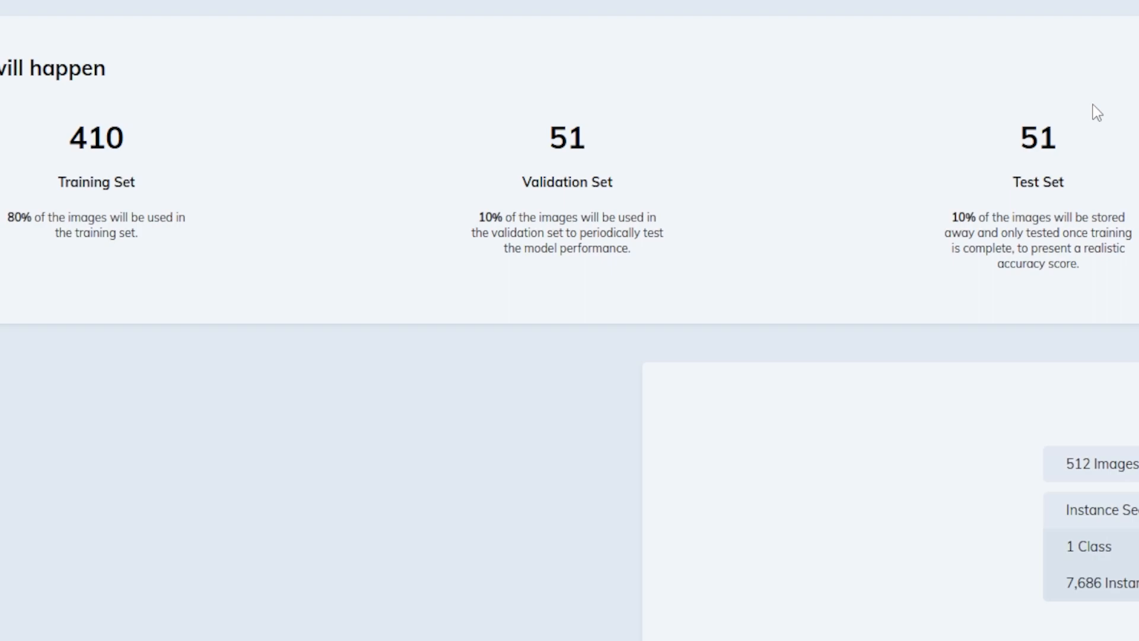
left_click_drag(1082, 265, 946, 232)
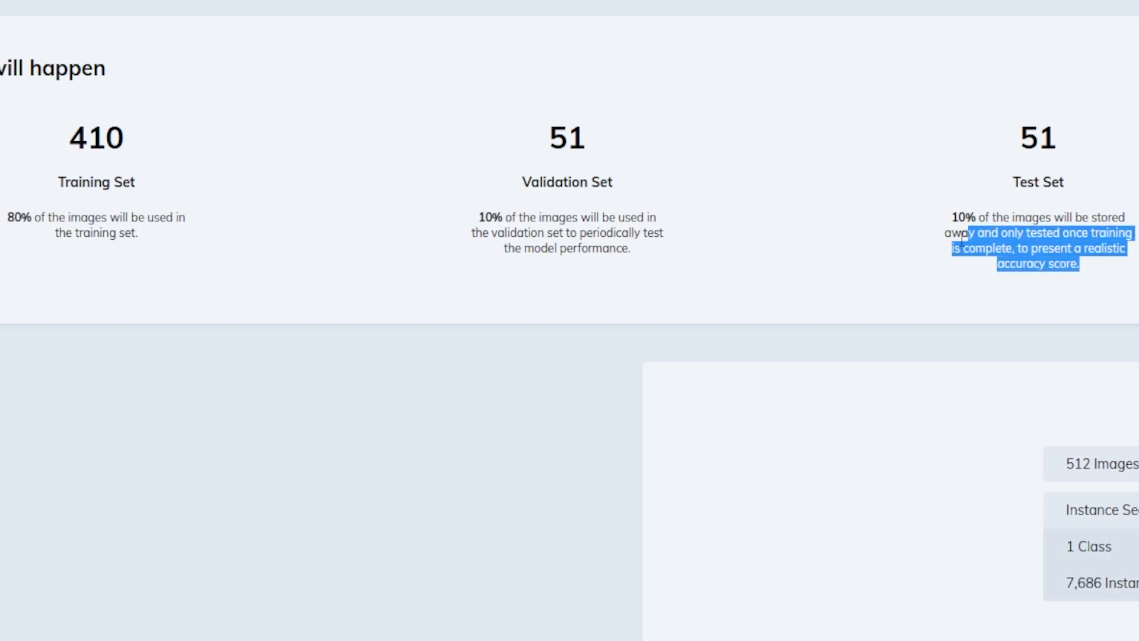
left_click_drag(631, 266, 437, 216)
left_click(772, 270)
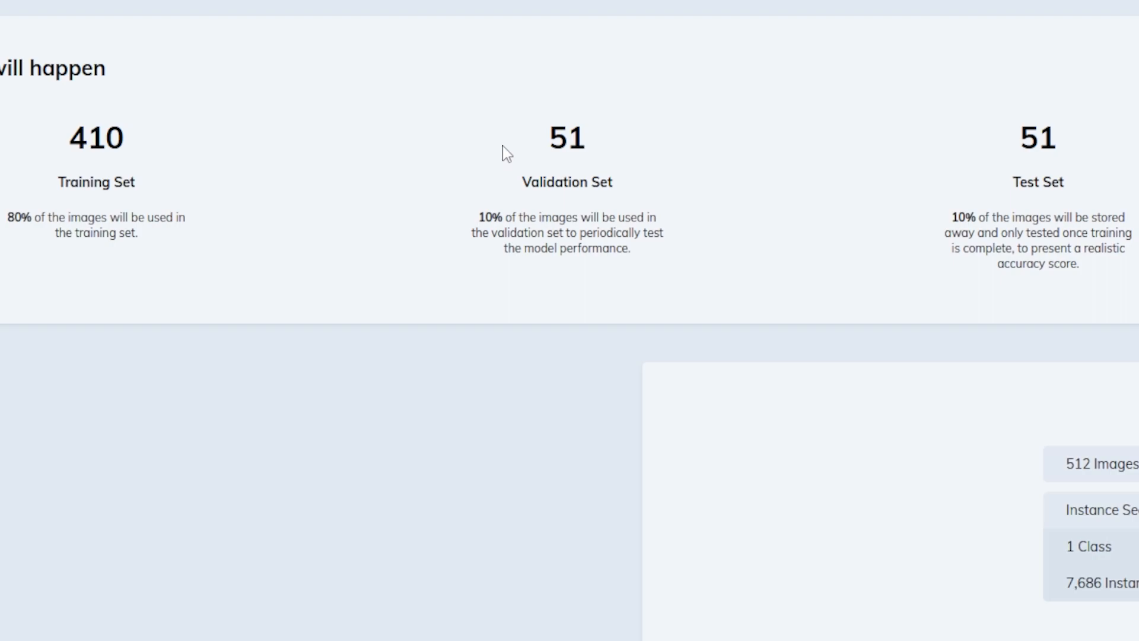
scroll(503, 153, "down", 3)
scroll(570, 180, "up", 8)
scroll(546, 255, "down", 4)
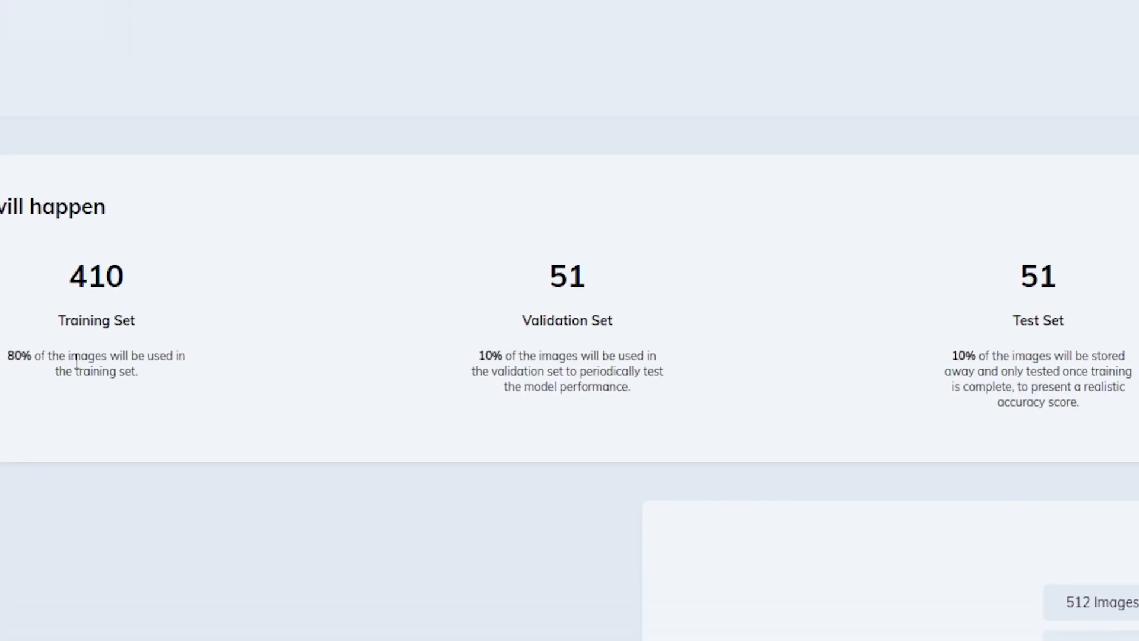
left_click_drag(5, 354, 189, 409)
left_click(507, 411)
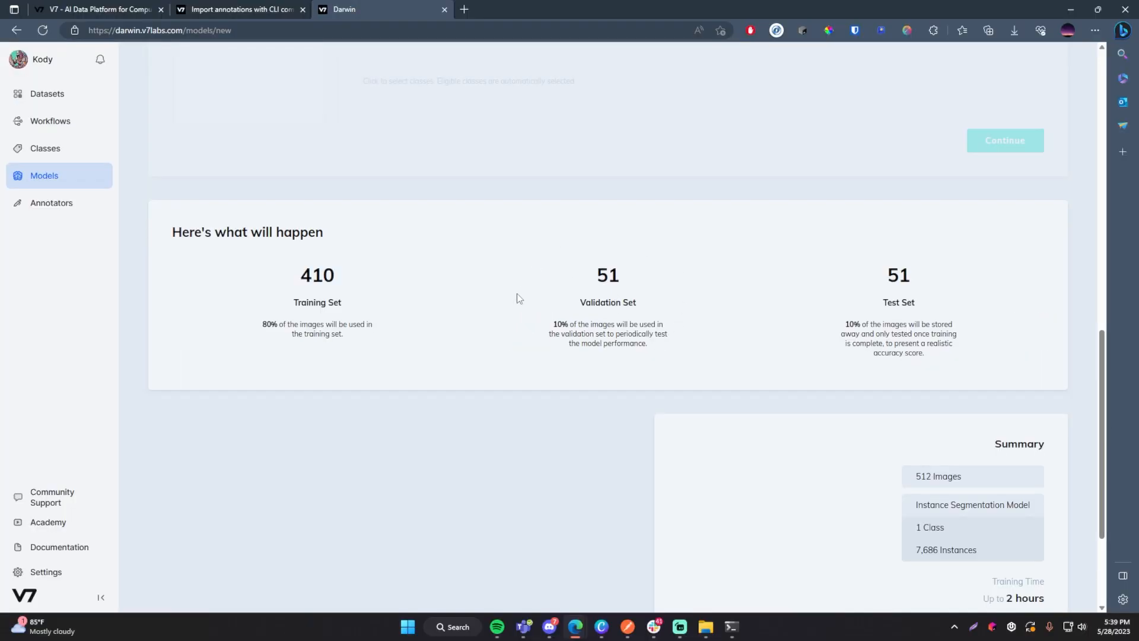
Review the training summary and cost, and start training the model with confirmation
scroll(957, 310, "down", 3)
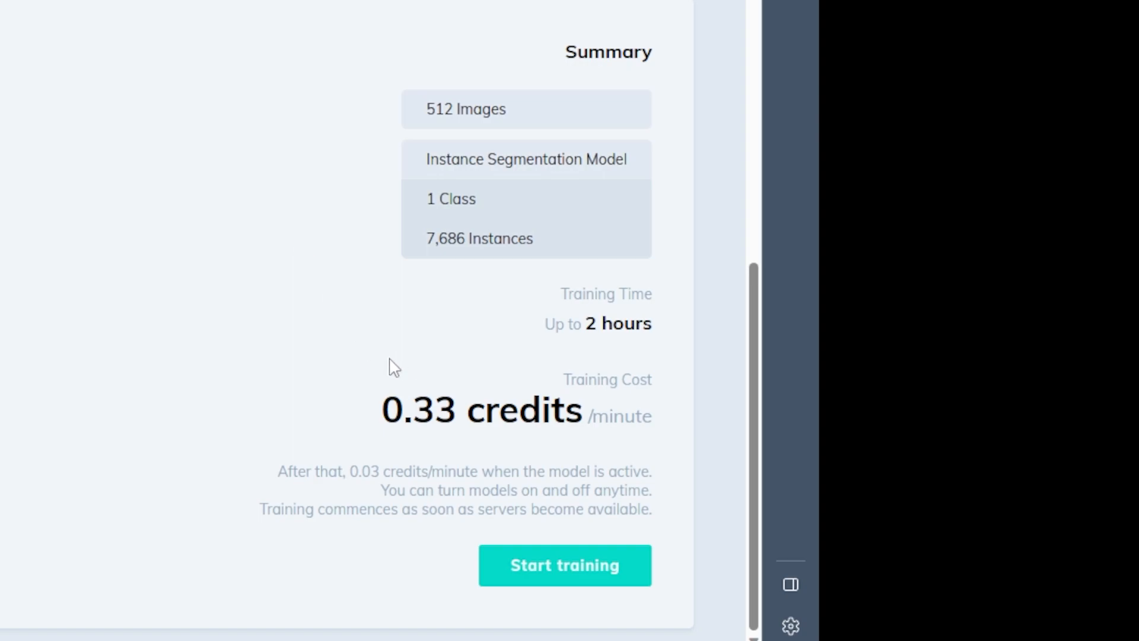
left_click_drag(381, 414, 655, 424)
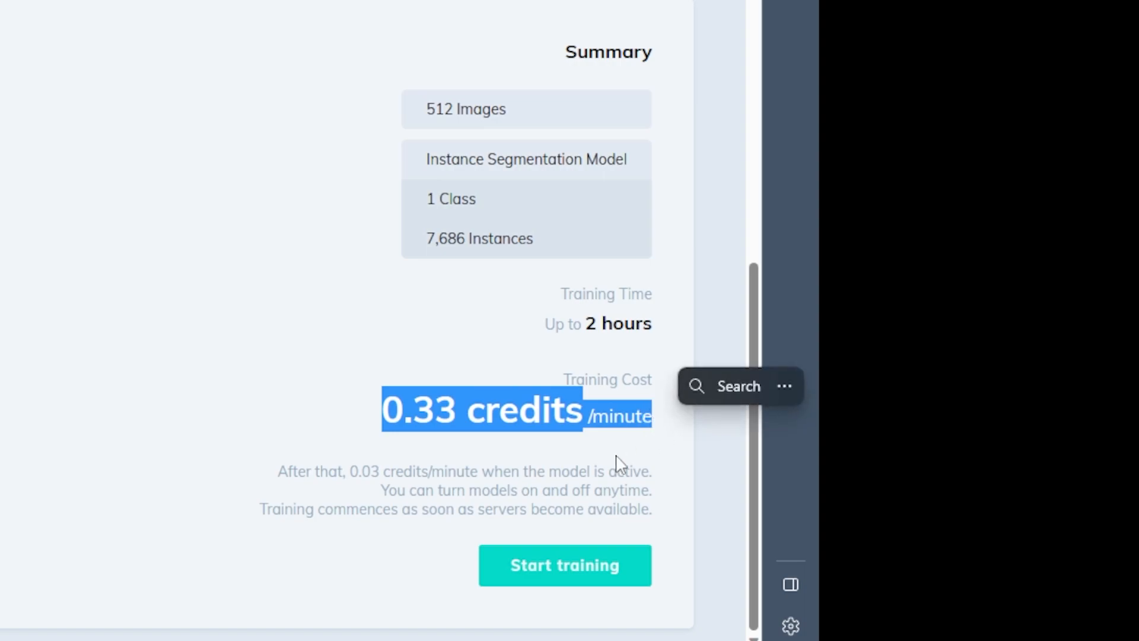
left_click(295, 415)
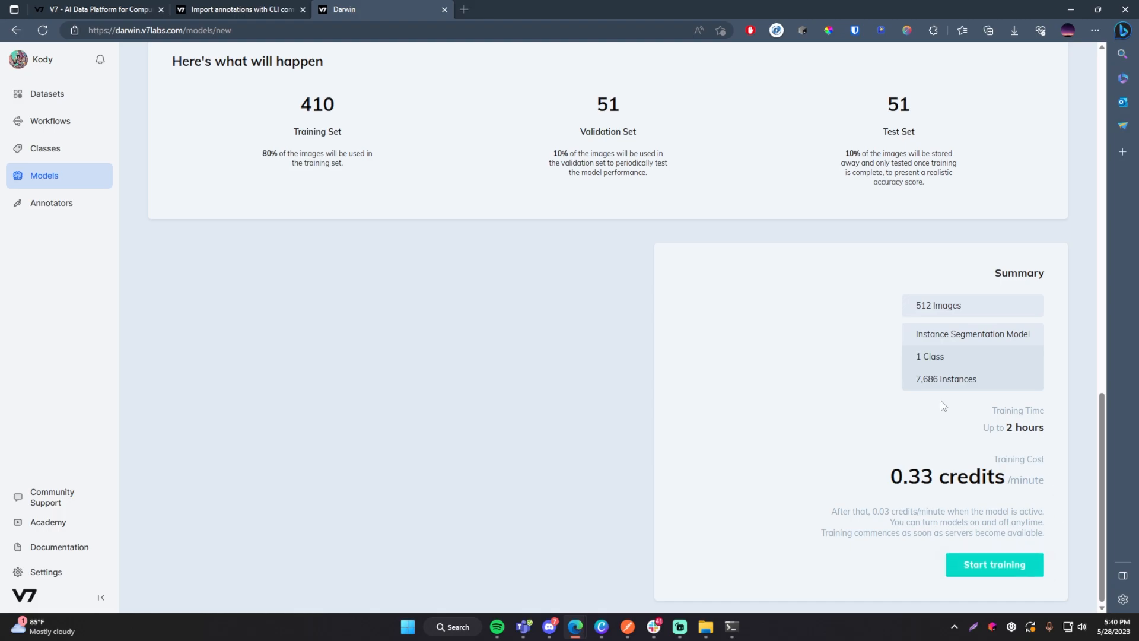
left_click(987, 569)
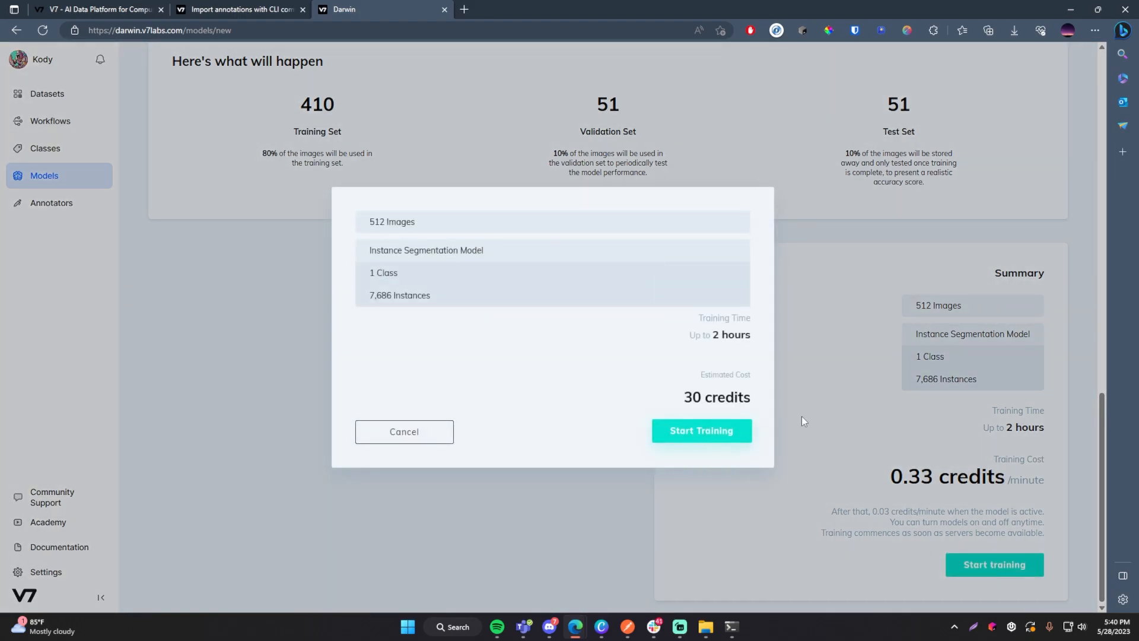
left_click(690, 432)
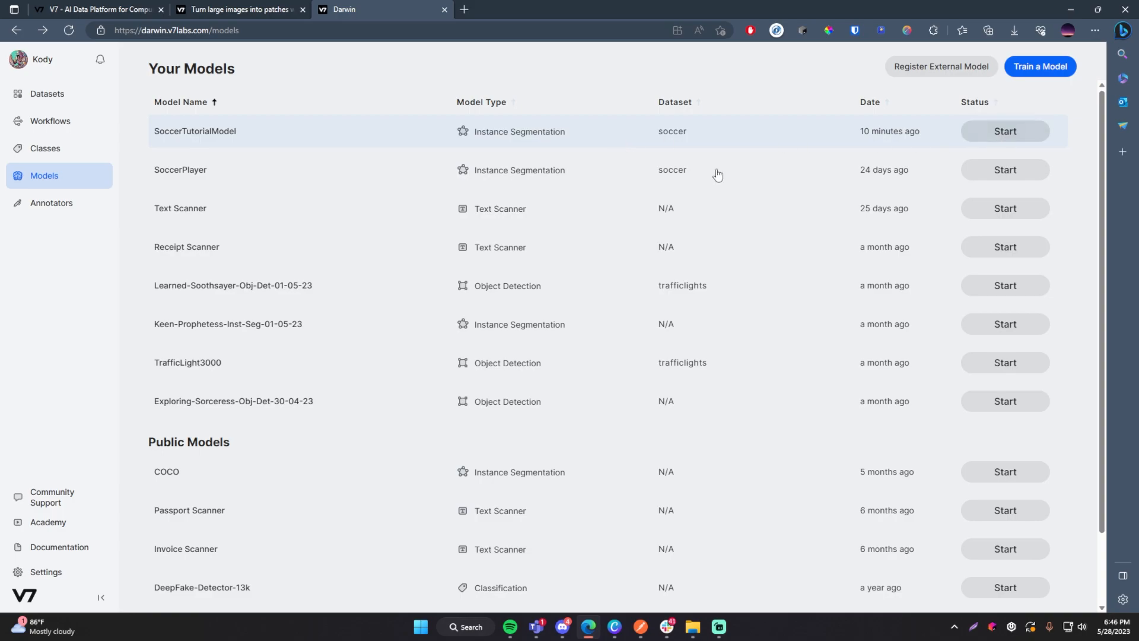
Open the trained SoccerTutorialModel and examine its mean average precision, other metrics and loss curve
left_click(199, 141)
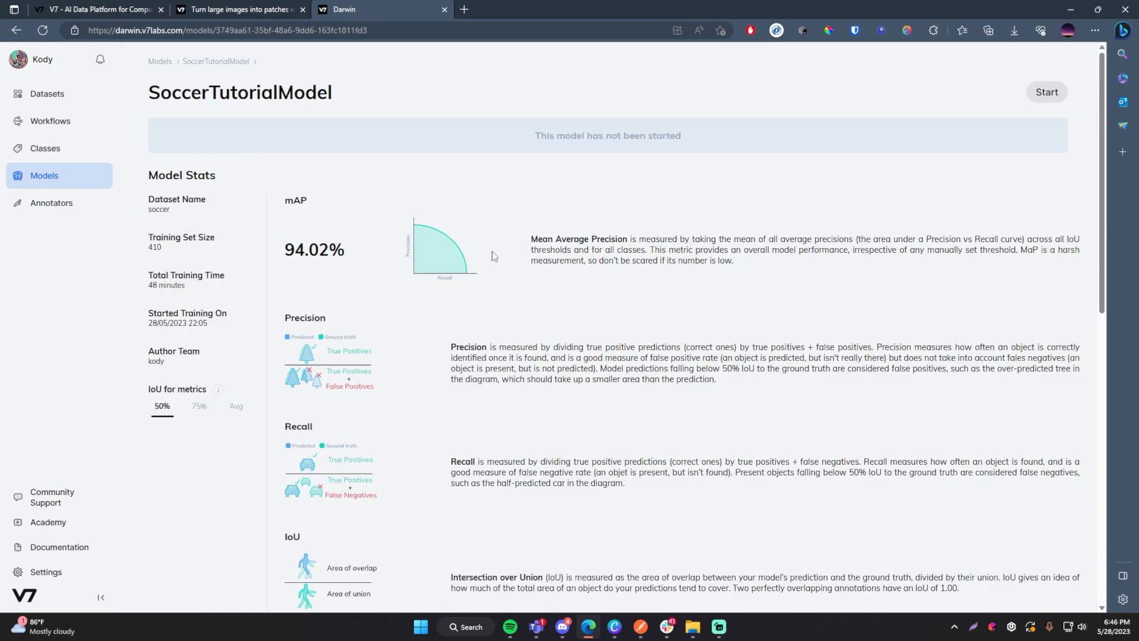
scroll(451, 308, "down", 10)
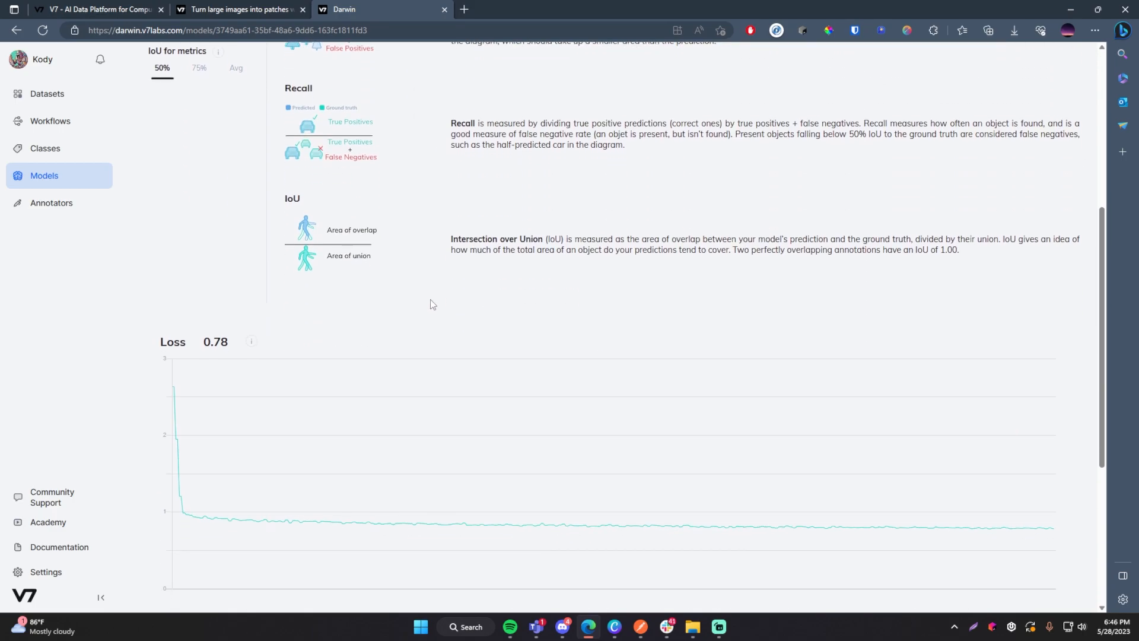
scroll(426, 299, "up", 10)
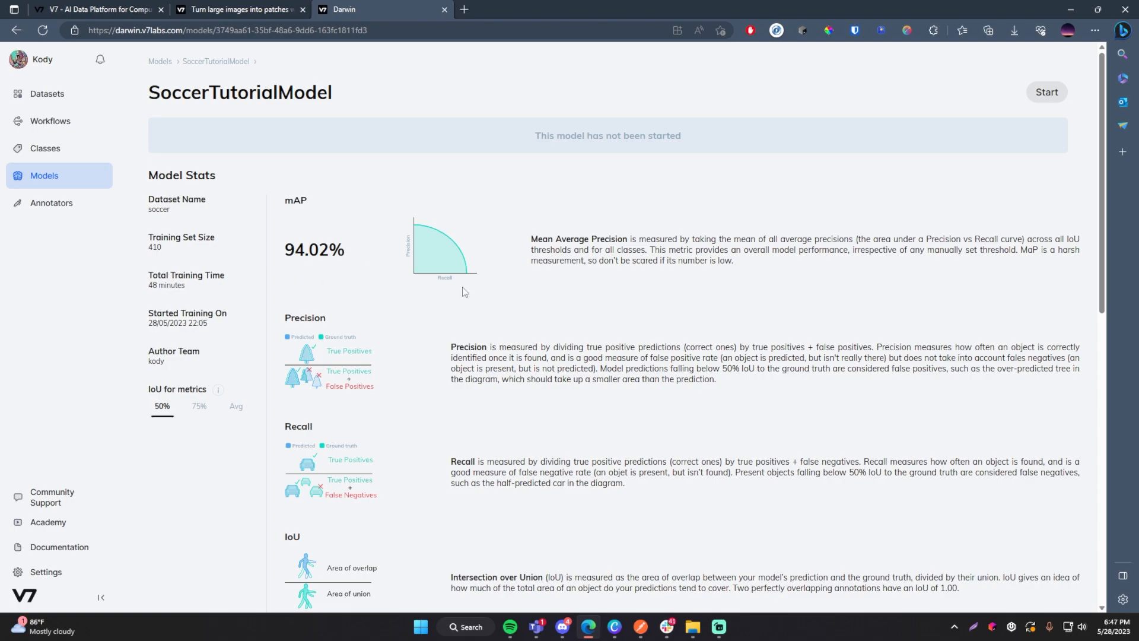
scroll(457, 273, "down", 9)
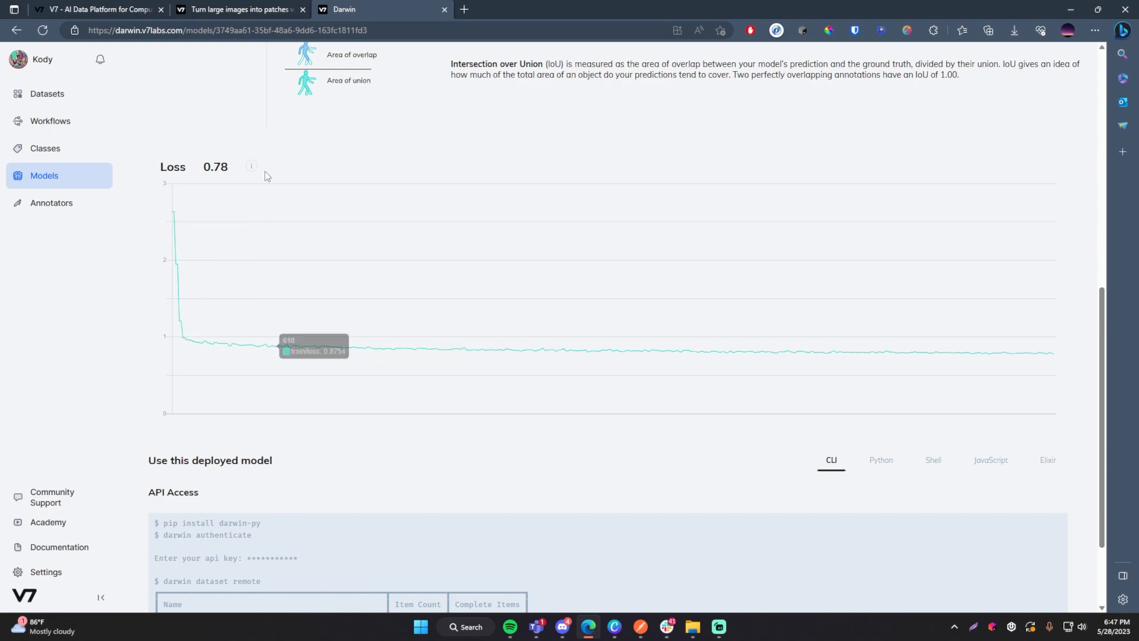
mouse_move(250, 169)
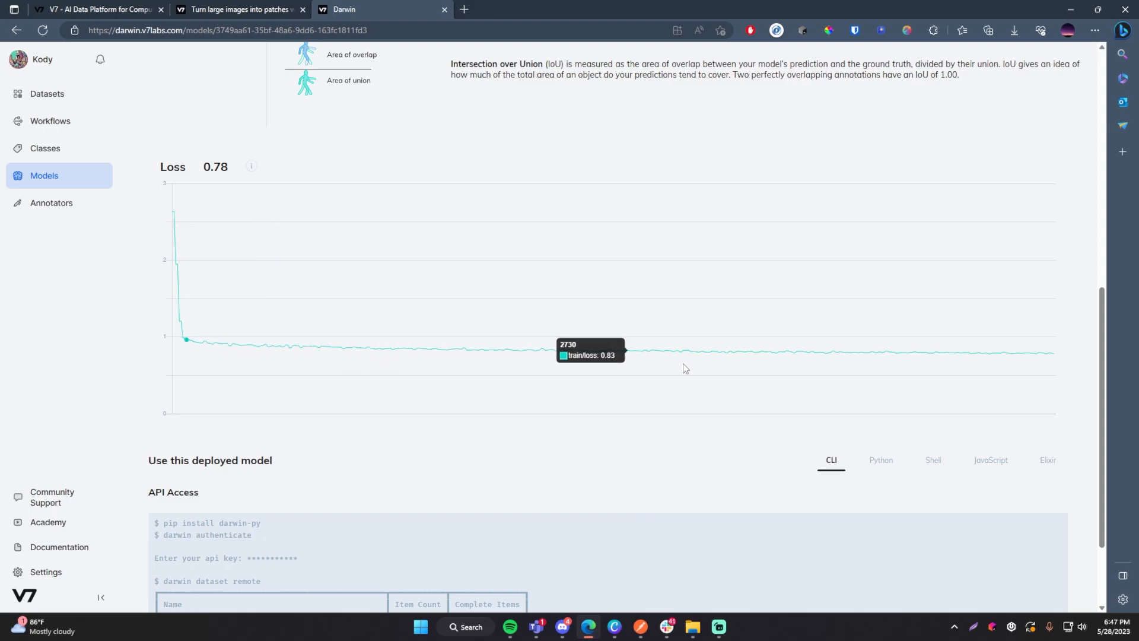
scroll(655, 367, "up", 9)
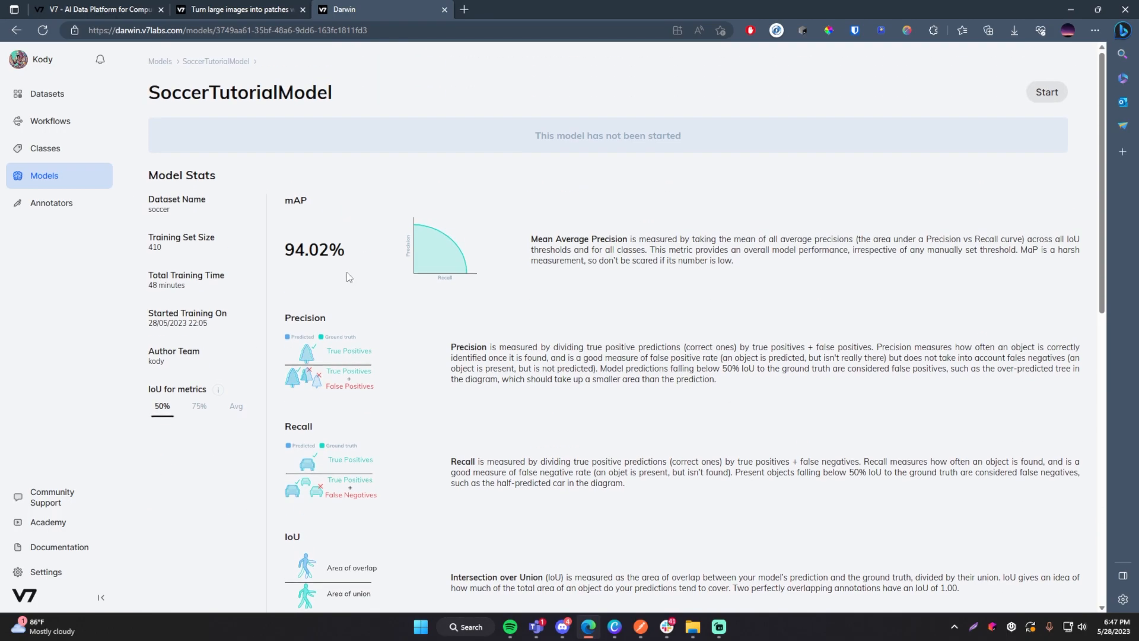
scroll(351, 300, "down", 10)
scroll(438, 350, "up", 4)
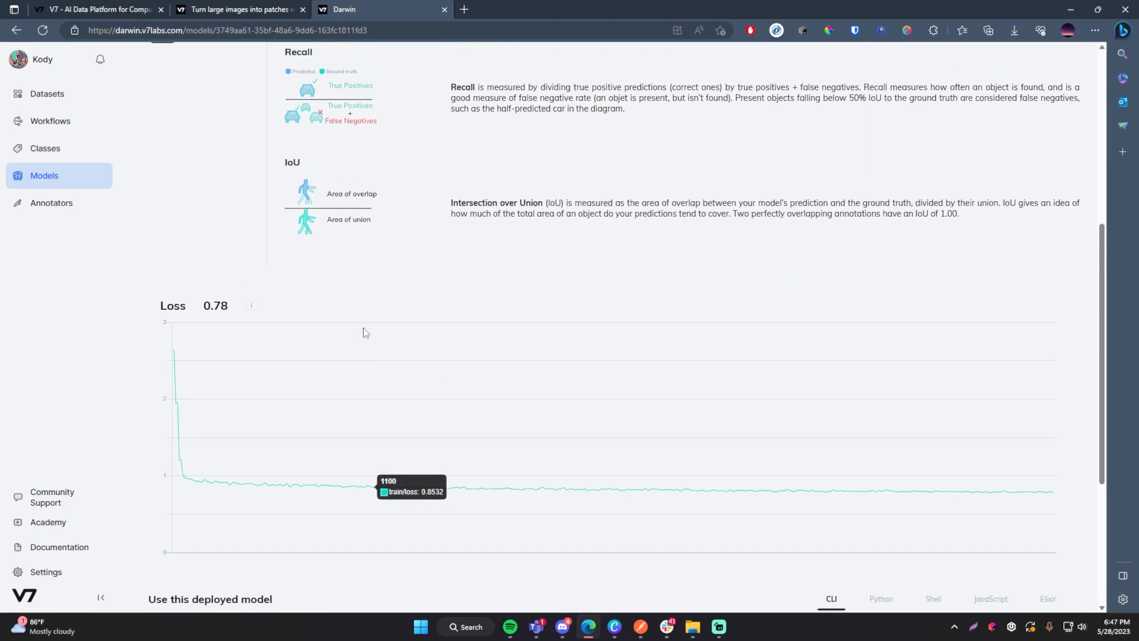
scroll(192, 319, "up", 6)
scroll(198, 320, "down", 6)
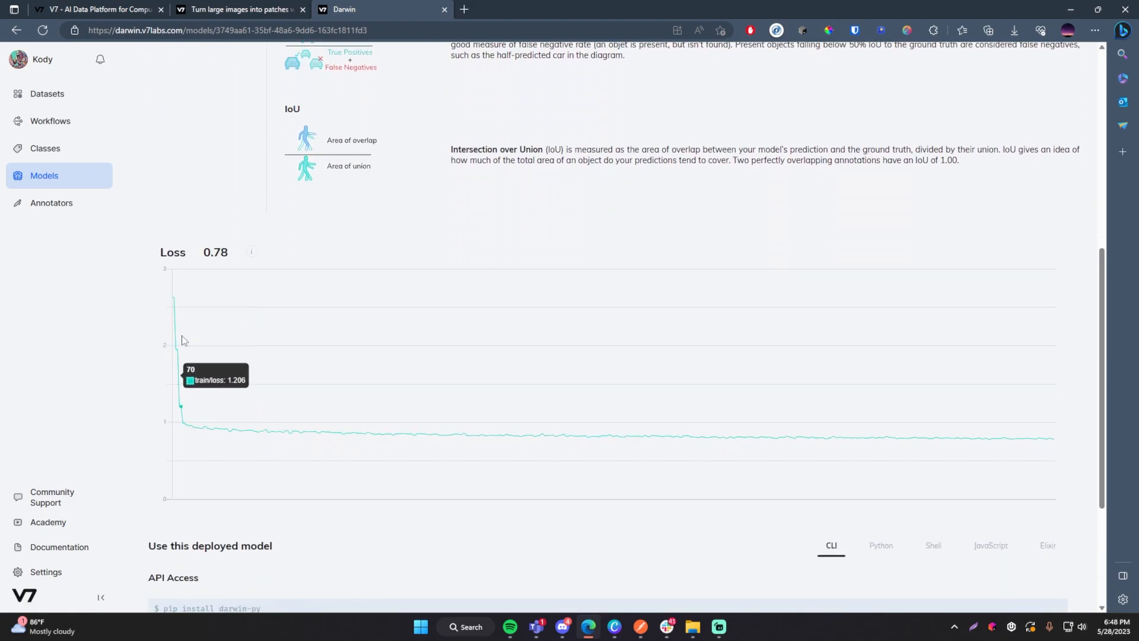
Look through the model's API access samples for Python, Shell, JavaScript and Elixir, and return to its model stats
scroll(641, 439, "down", 3)
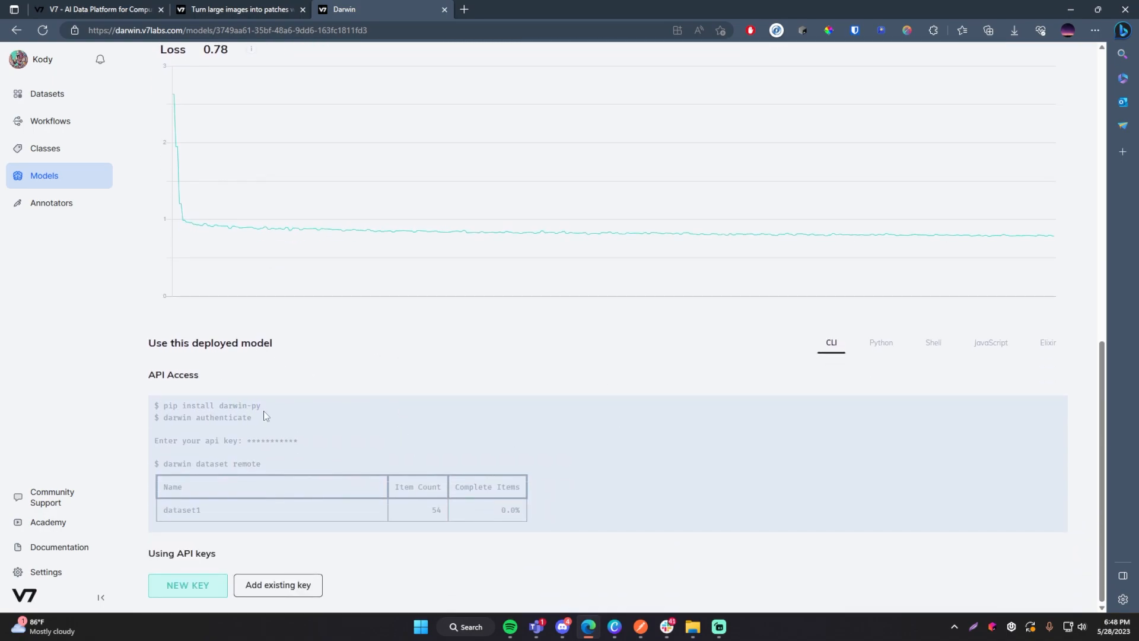
left_click(880, 345)
left_click(934, 345)
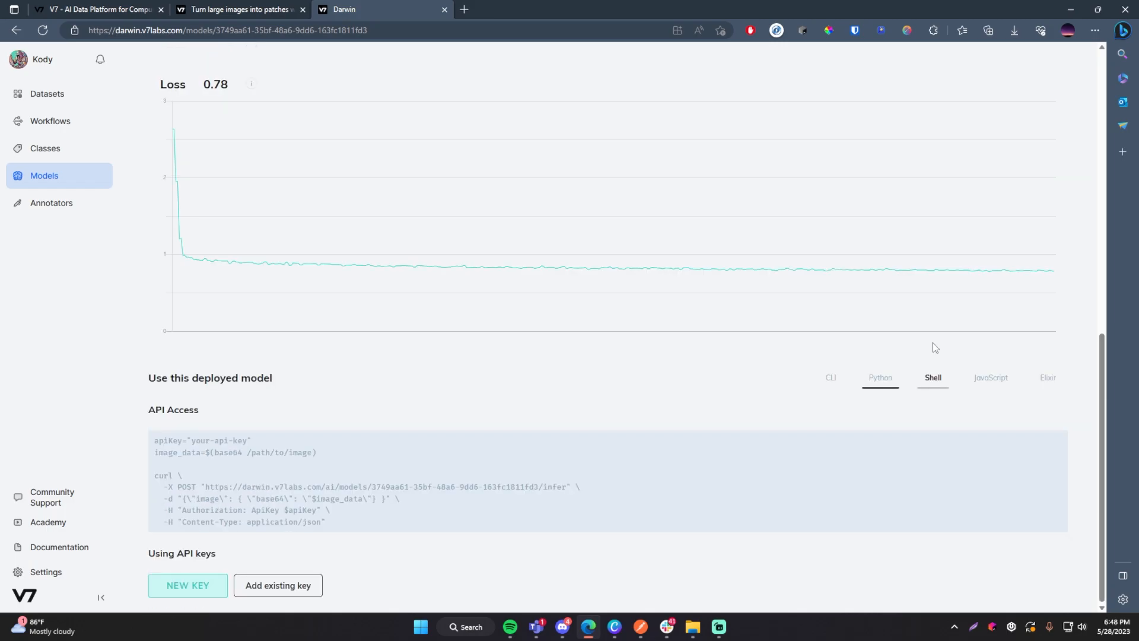
left_click(1002, 387)
left_click(1046, 384)
left_click(888, 384)
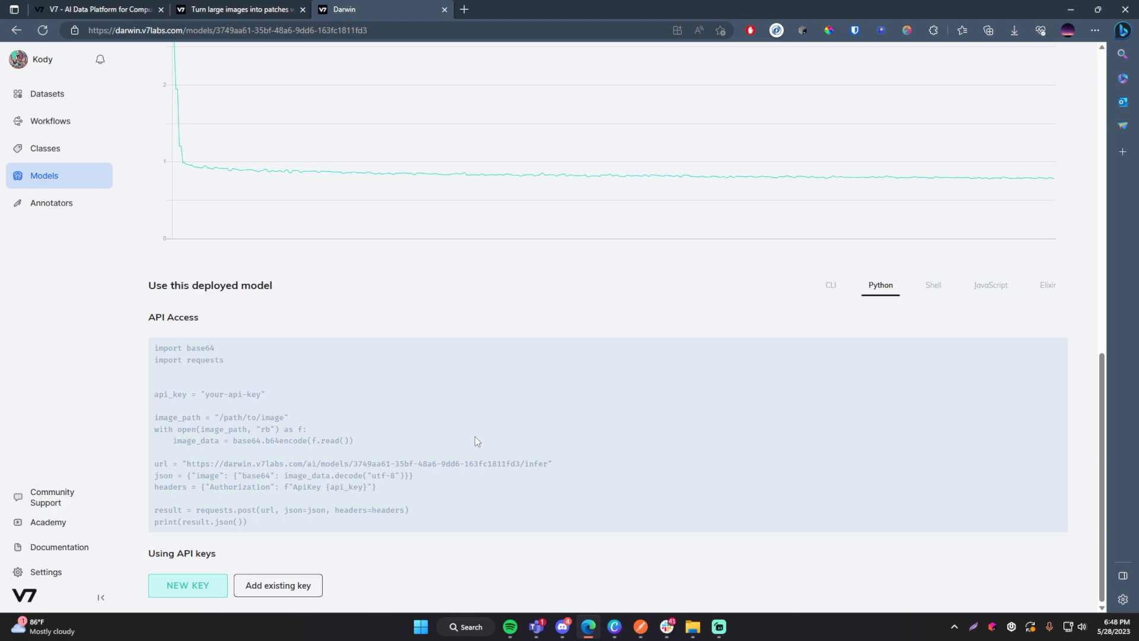
scroll(475, 436, "up", 15)
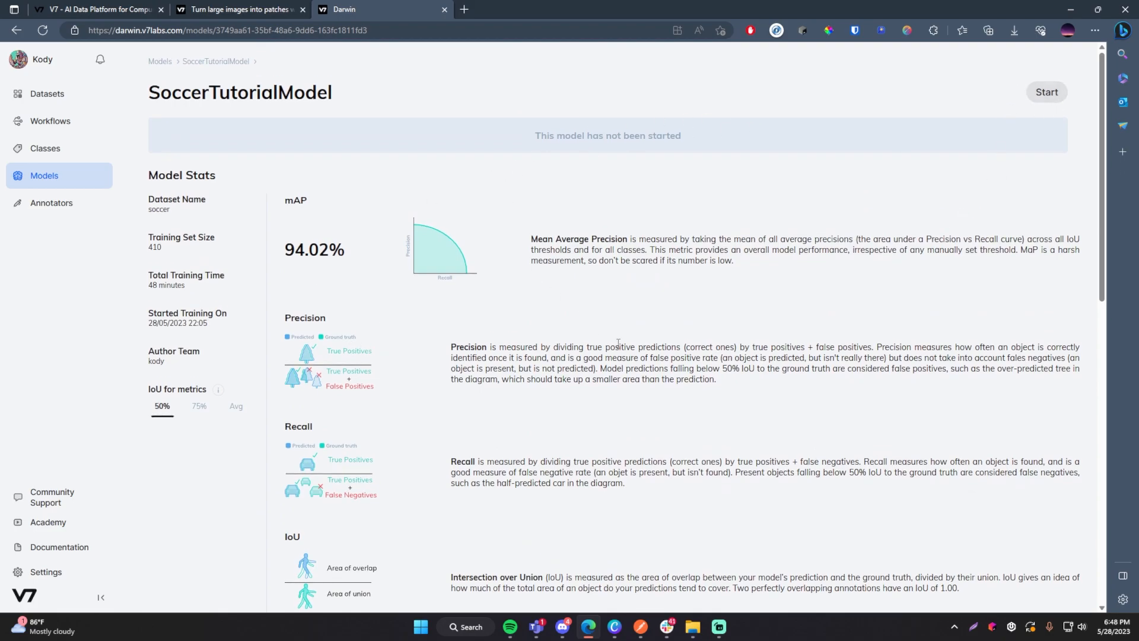
Examine the Python API access sample, focusing on its inference URL, the base64 image payload and the printed result
scroll(619, 347, "down", 15)
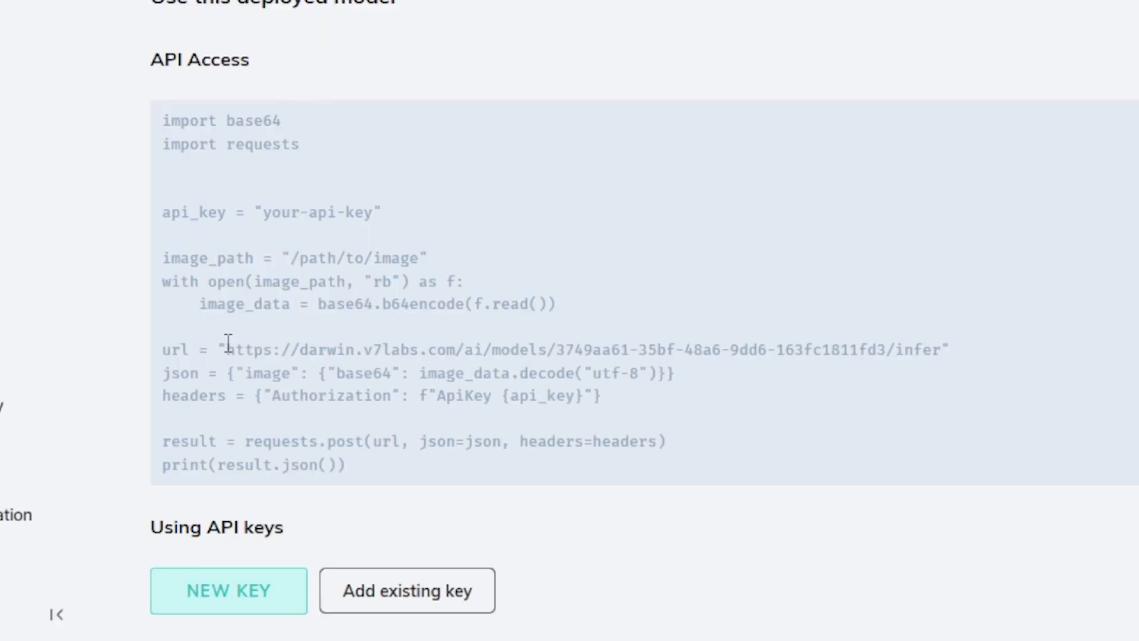
left_click_drag(187, 463, 549, 464)
left_click_drag(226, 374, 696, 381)
left_click(356, 409)
left_click_drag(428, 374, 676, 380)
left_click(663, 383)
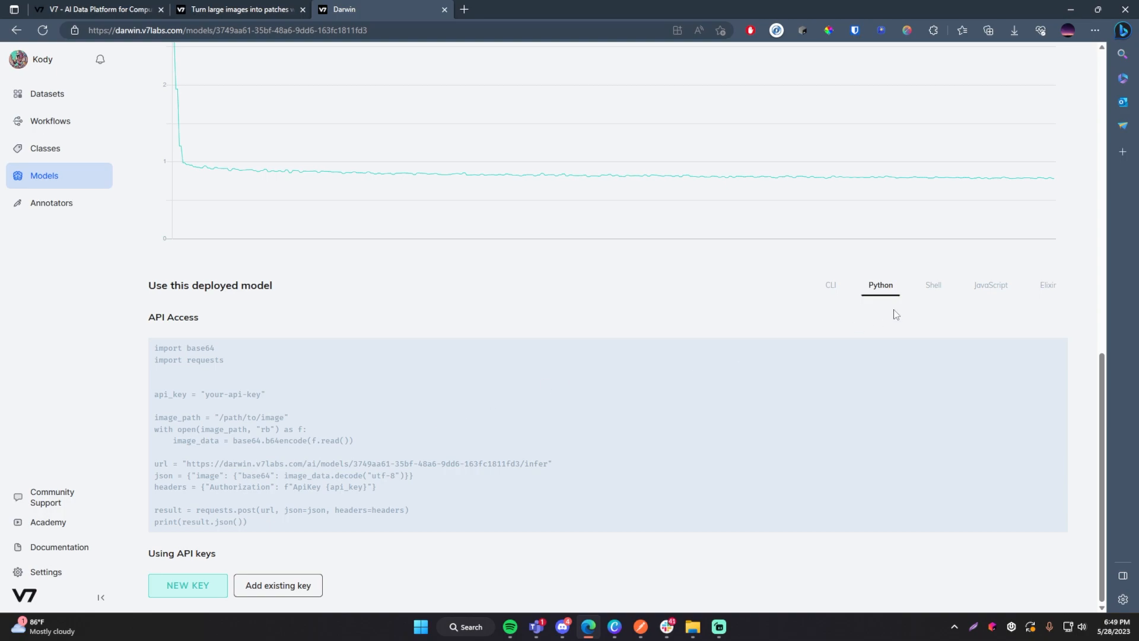
Compare the deployed model's API access samples for CLI, Python, Shell, JavaScript and Elixir
left_click(830, 284)
left_click(881, 342)
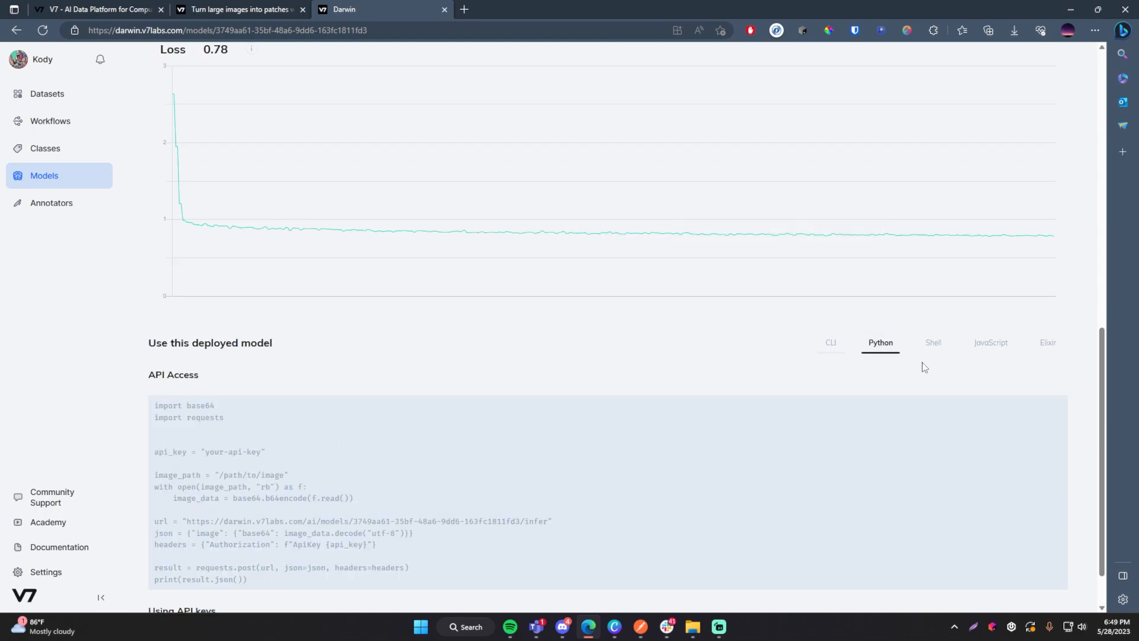
left_click(833, 344)
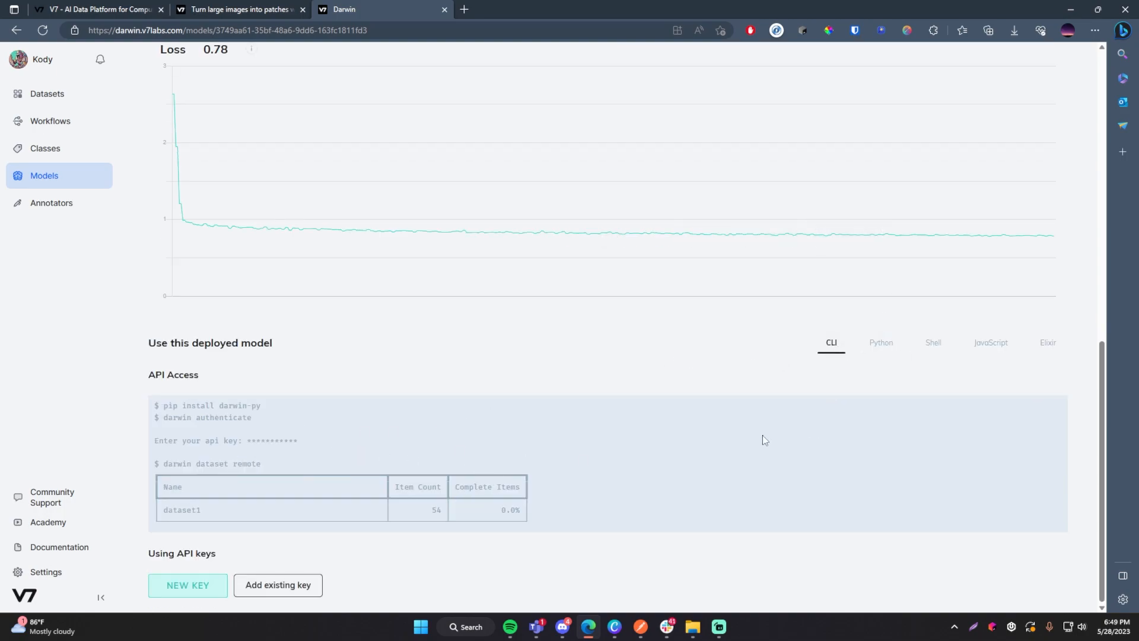
left_click(882, 346)
left_click(936, 347)
left_click(993, 380)
left_click(1048, 377)
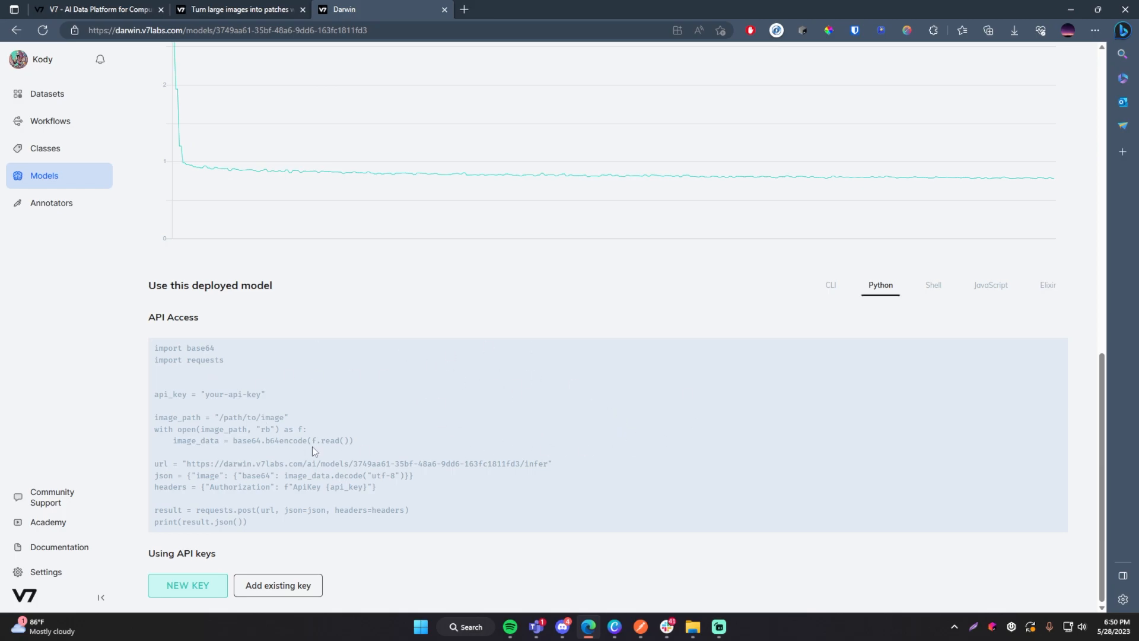
Review the complete Python API sample together with SoccerTutorialModel's stats and loss curve
scroll(416, 433, "up", 8)
scroll(537, 462, "down", 8)
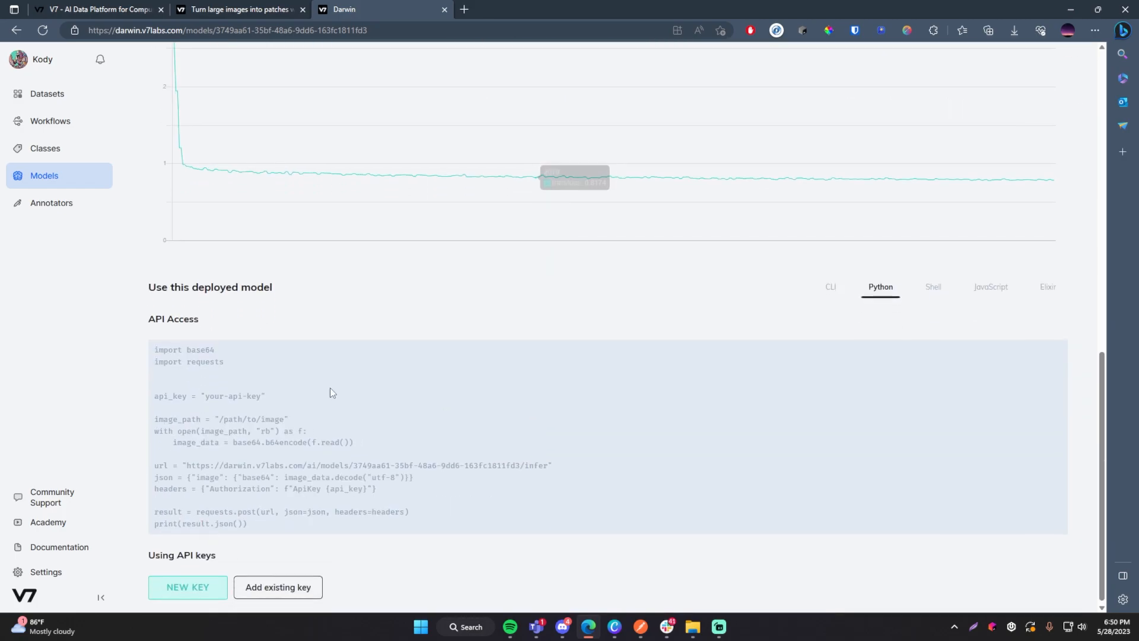
left_click_drag(429, 530, 155, 346)
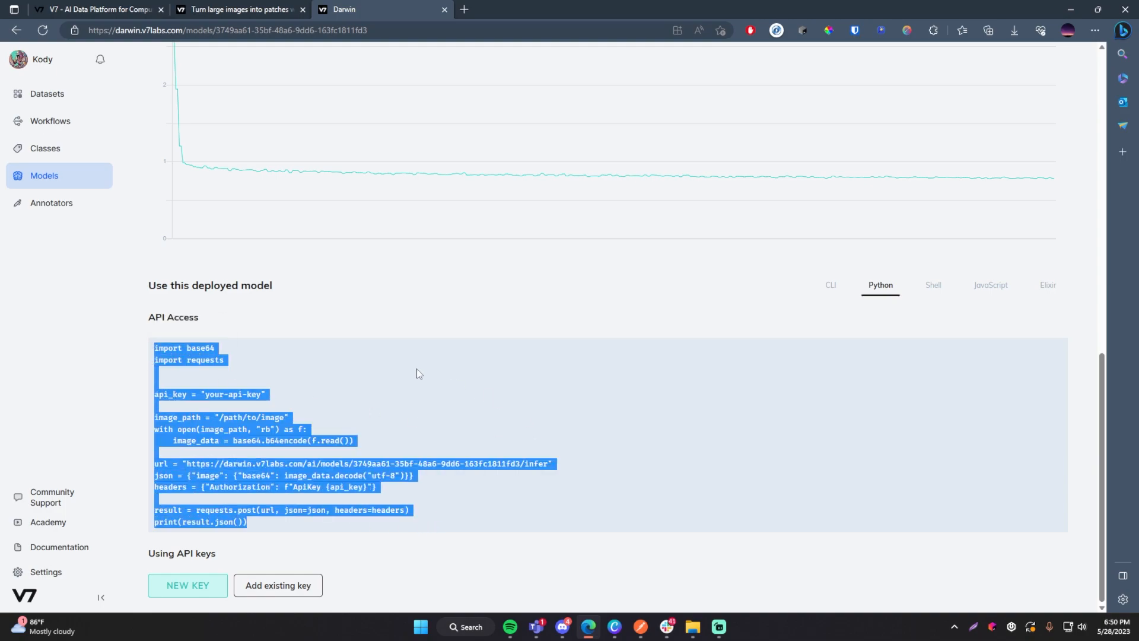
left_click(355, 370)
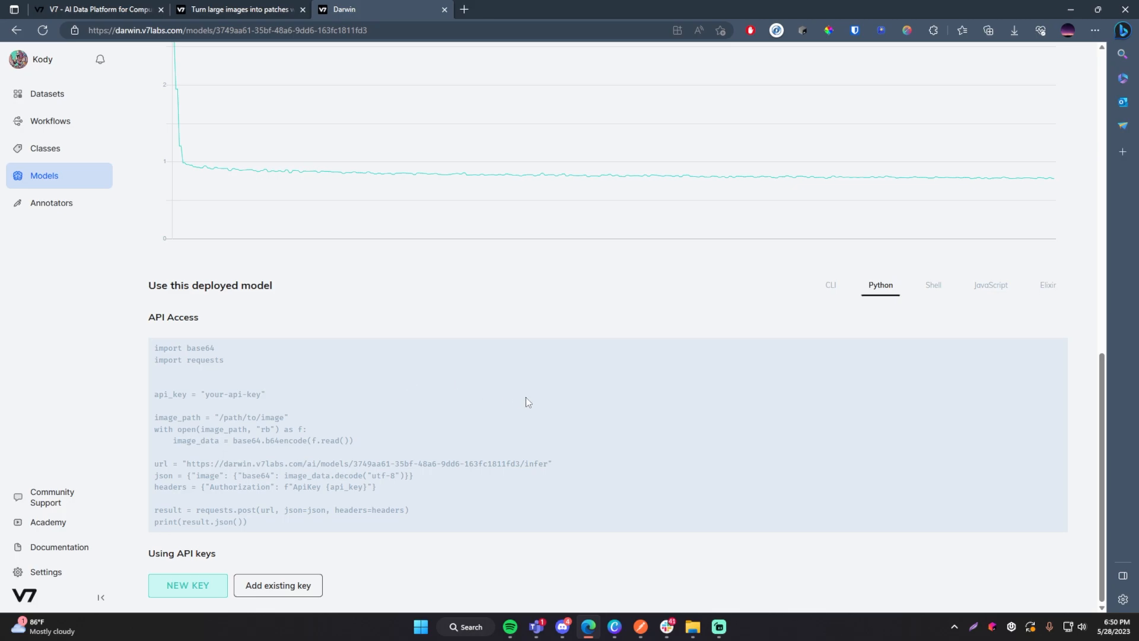
scroll(550, 404, "up", 15)
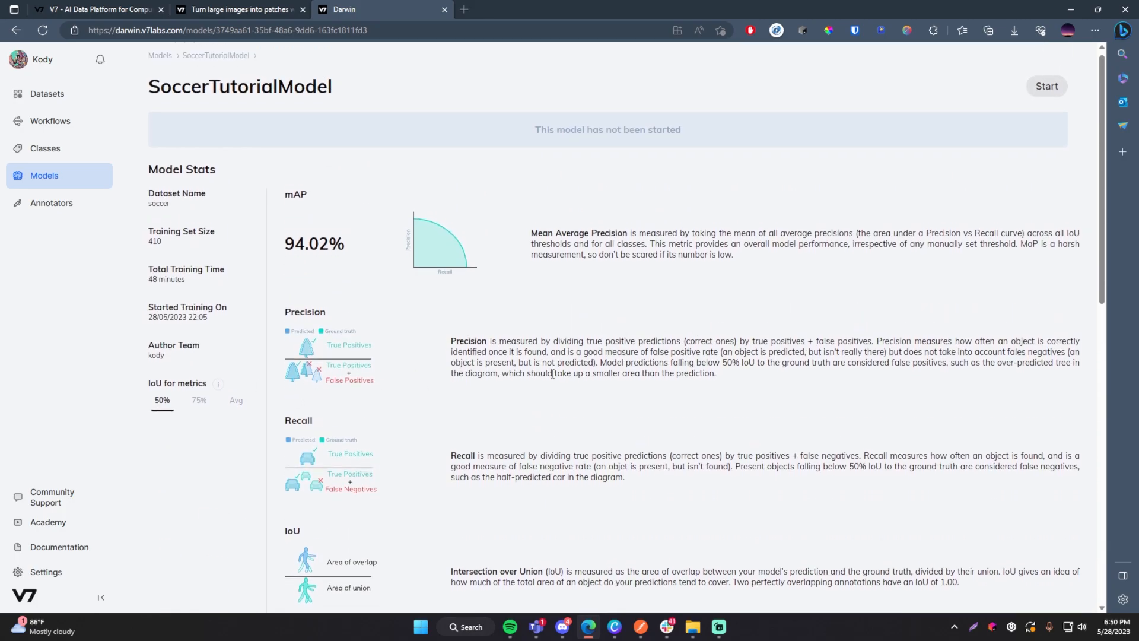
scroll(575, 392, "down", 15)
scroll(575, 391, "up", 15)
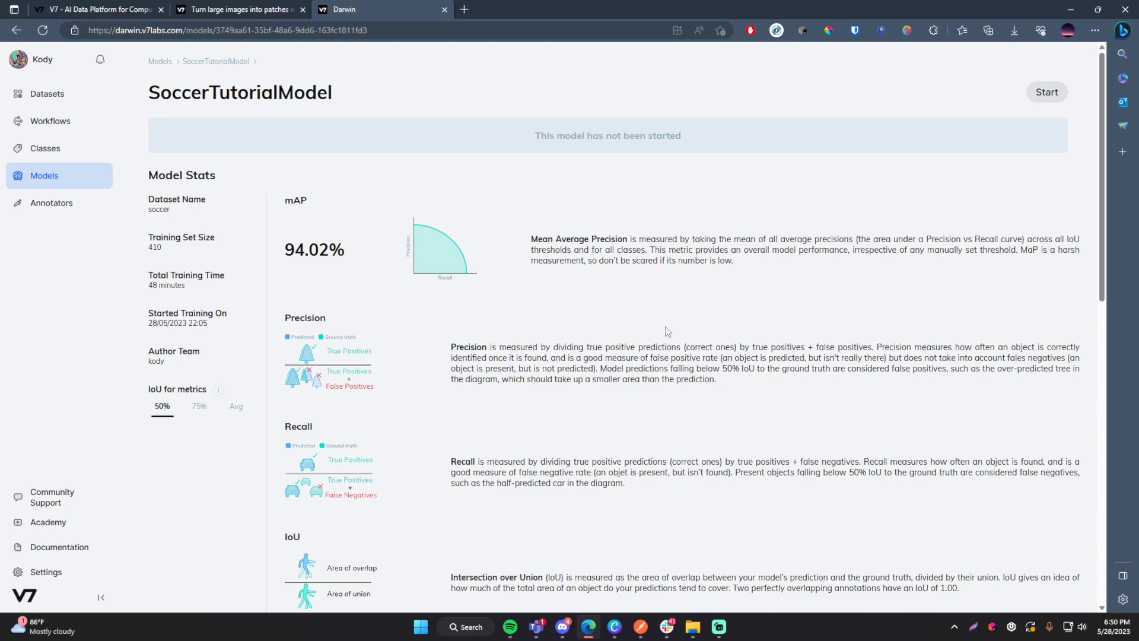
scroll(714, 368, "down", 10)
scroll(598, 315, "up", 10)
Start SoccerTutorialModel with a minimum and maximum of 1 server, keeping Start when Invoked and Stop when Idle enabled
left_click(1049, 95)
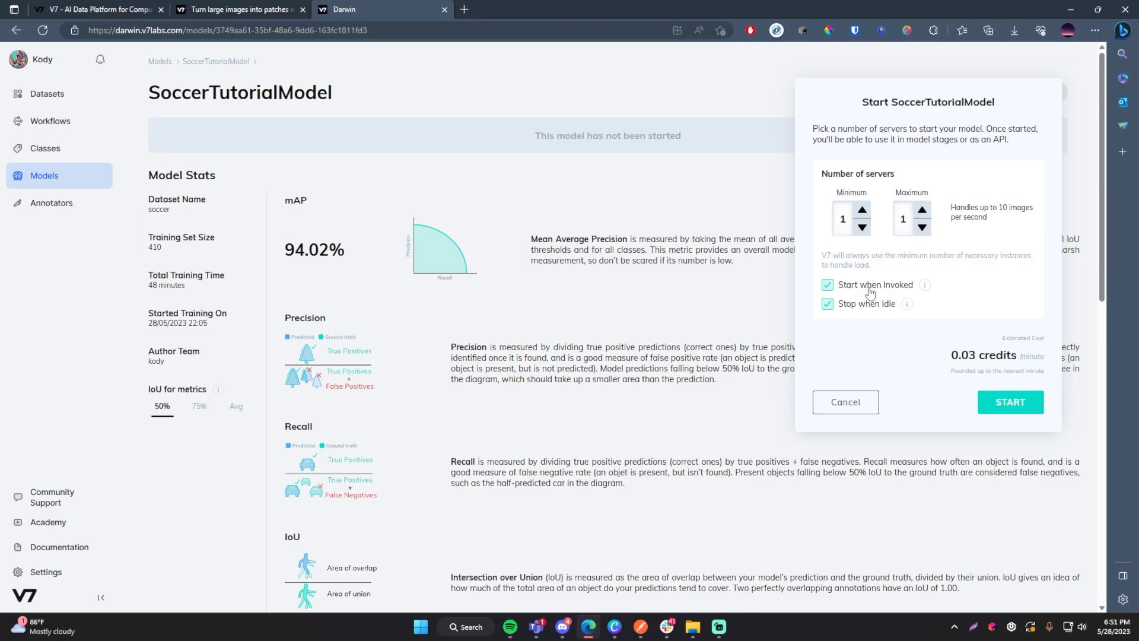
left_click(1010, 404)
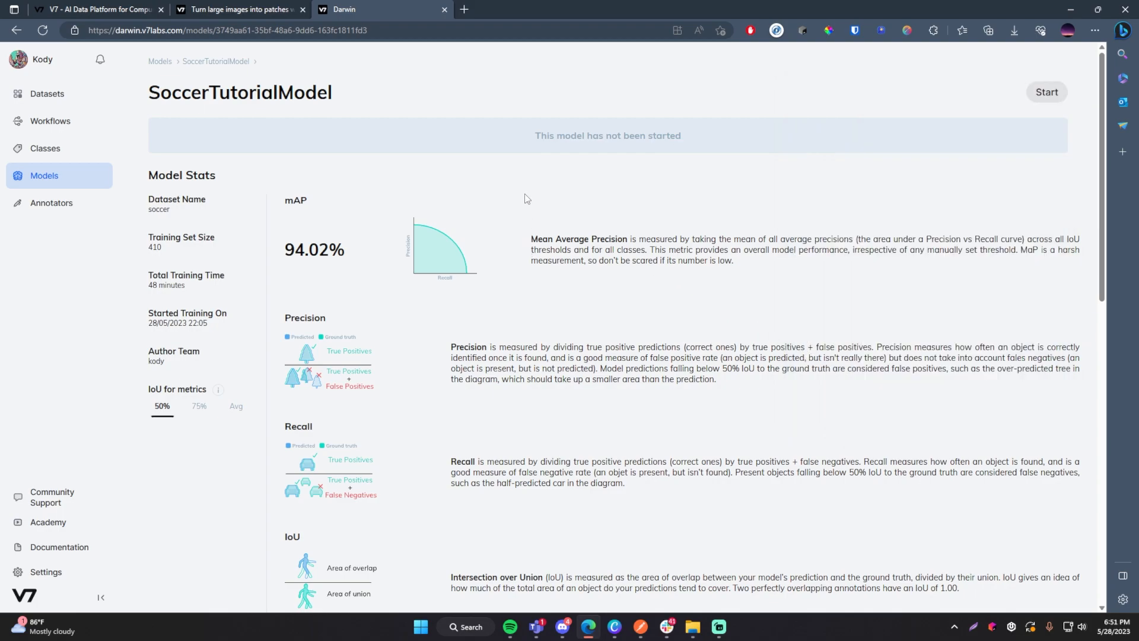
scroll(528, 198, "down", 10)
scroll(530, 201, "up", 10)
Check SoccerTutorialModel's deployment settings from the models list without changing them, and reopen the model's page
key("alt+Left")
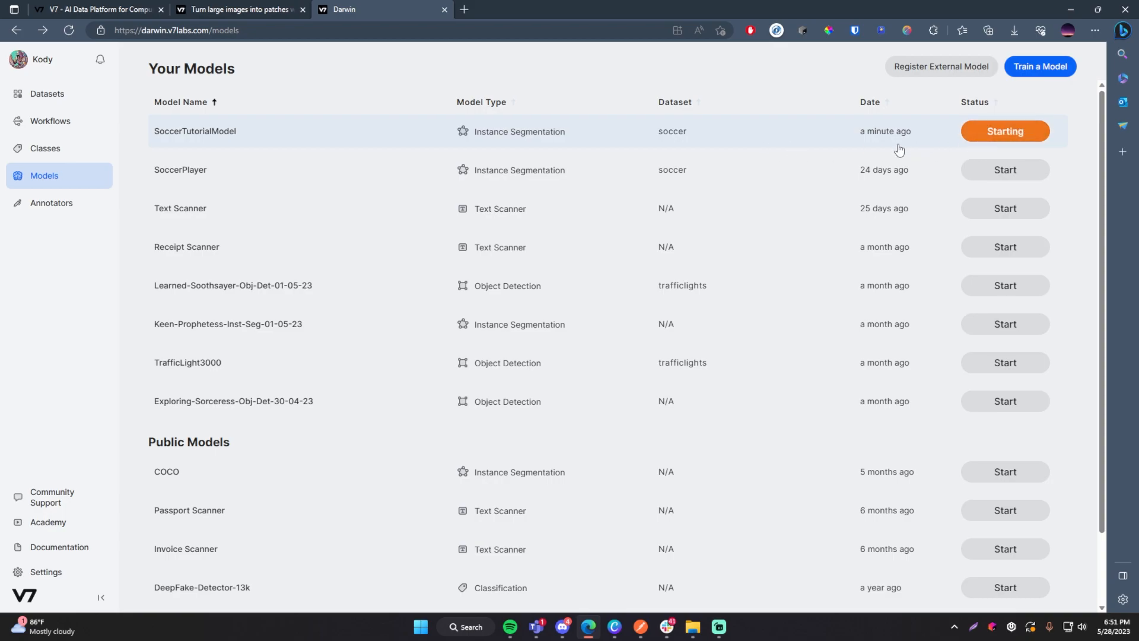
left_click(1009, 131)
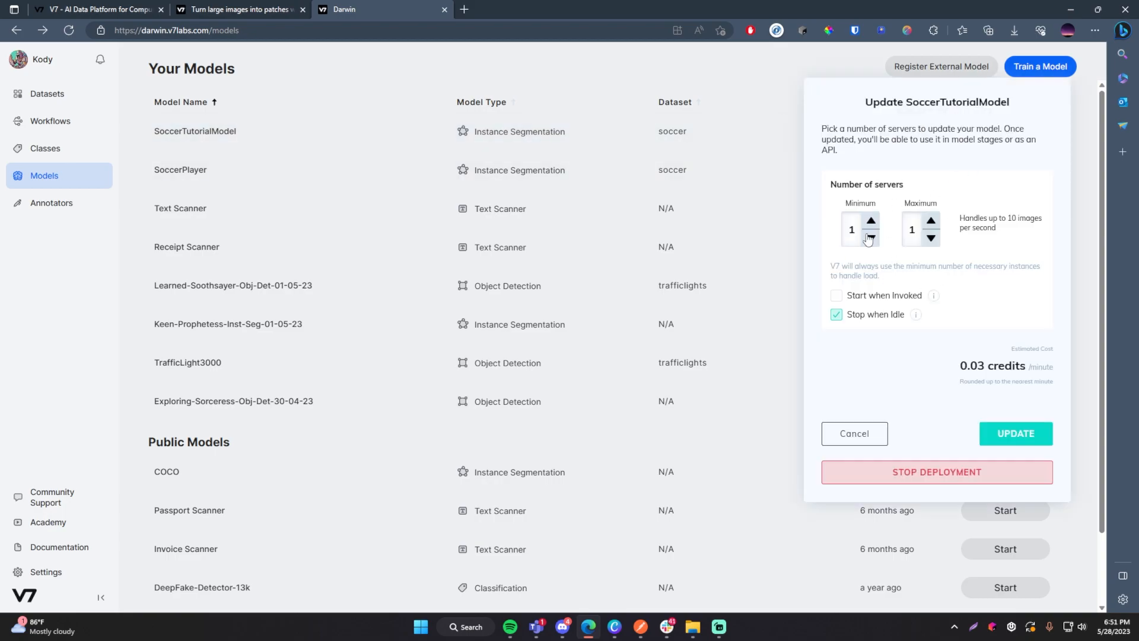
left_click(781, 77)
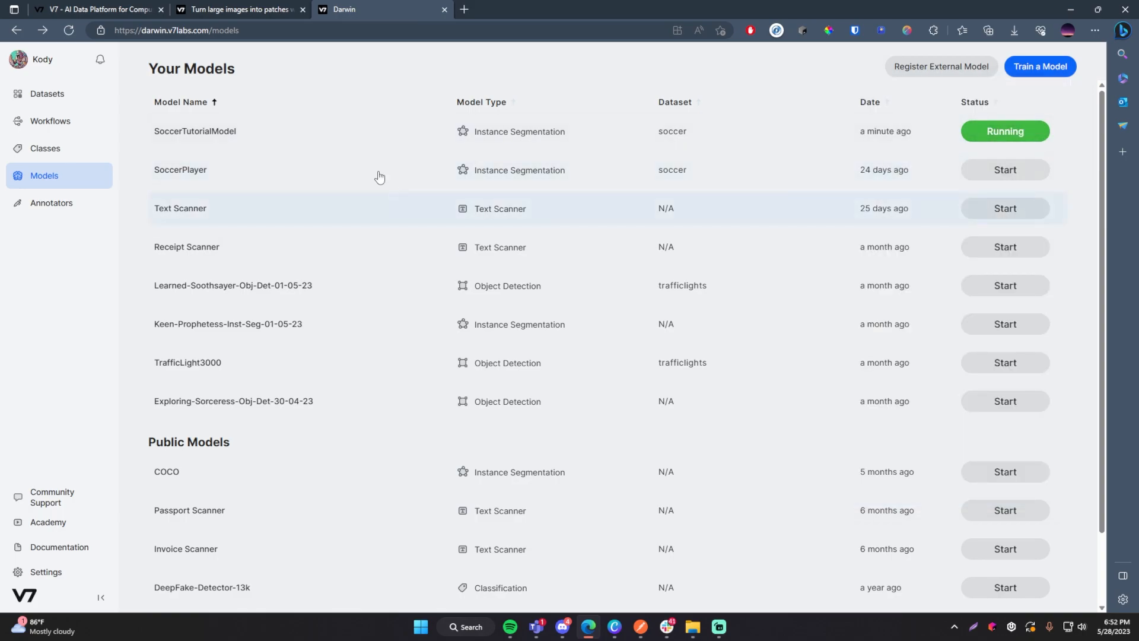
left_click(308, 132)
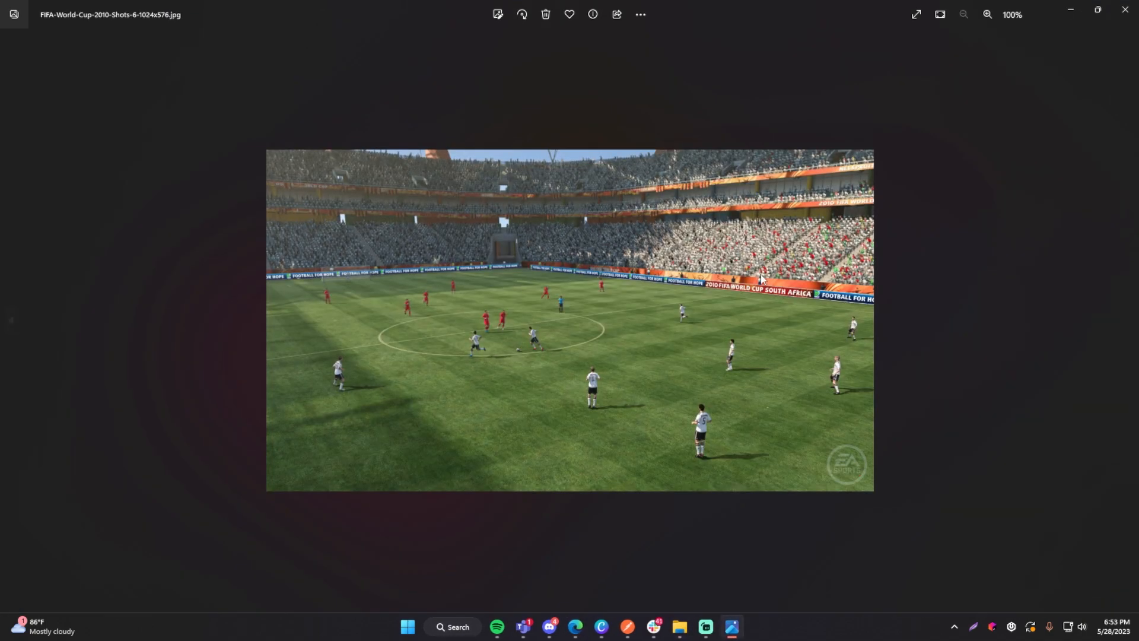
Preview FIFA-World-Cup-2010-Shots-6-1024x576.jpg in the image viewer, close it and upload the image to the running model for inference
scroll(517, 268, "up", 4)
scroll(517, 268, "down", 2)
scroll(578, 288, "up", 3)
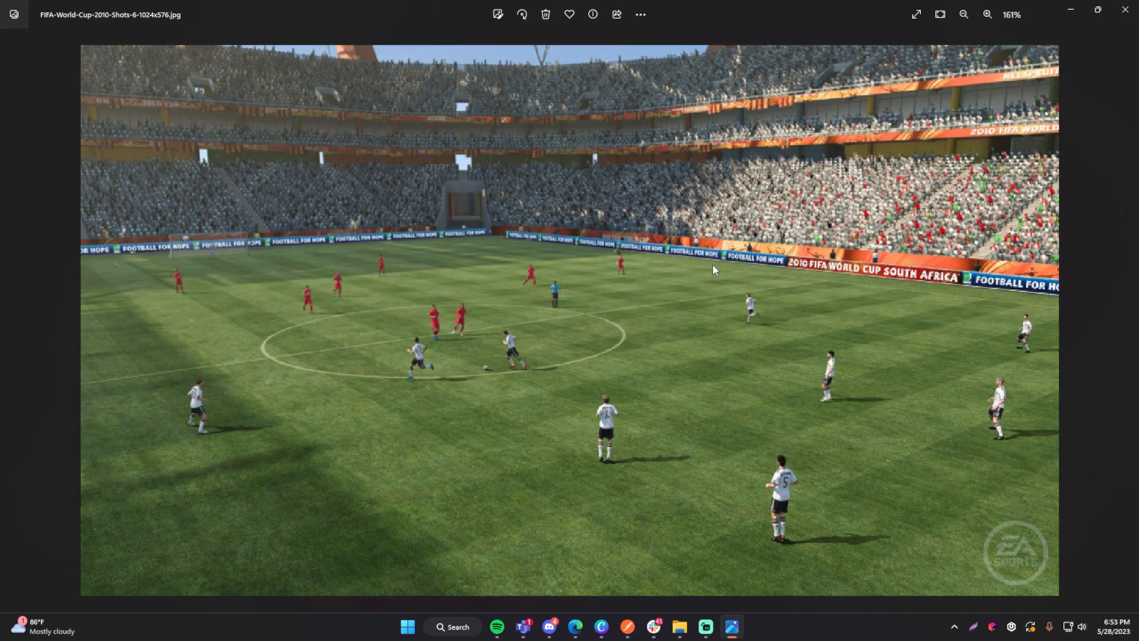
left_click(1126, 10)
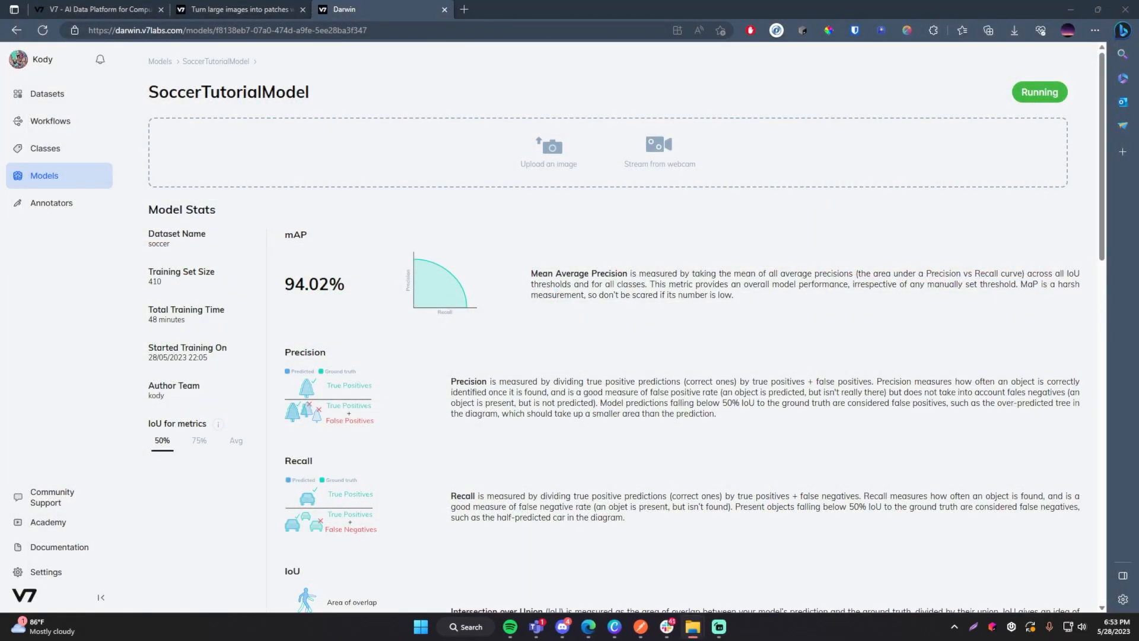
left_click_drag(599, 83, 566, 181)
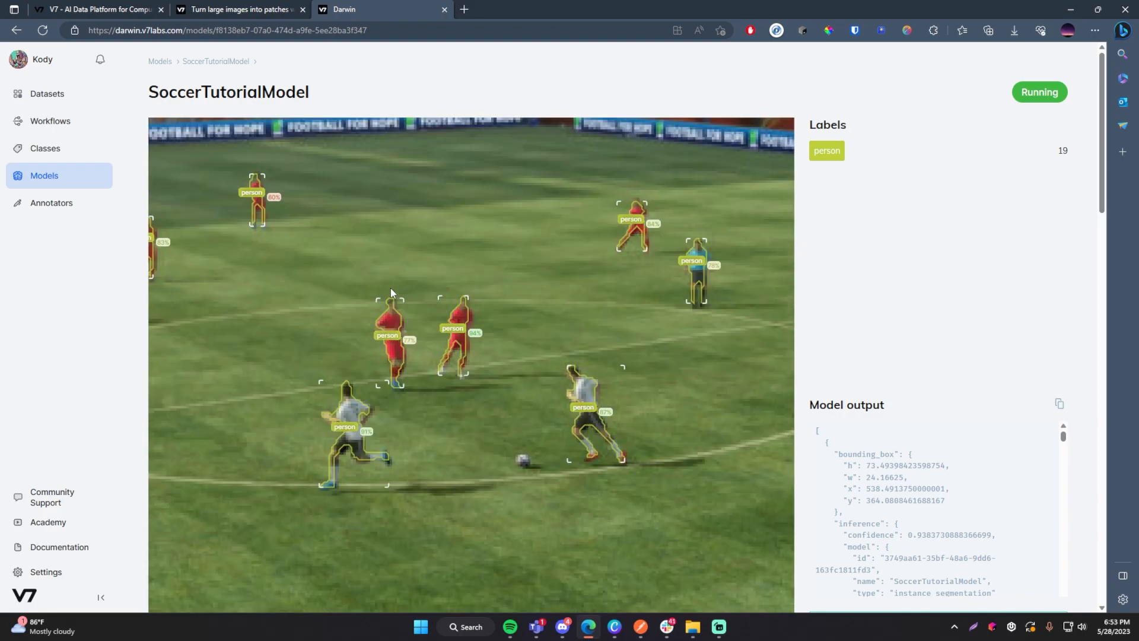
Examine the person detection on the distant goalkeeper, comparing its outline and confidence with the nearby players
scroll(404, 284, "up", 6)
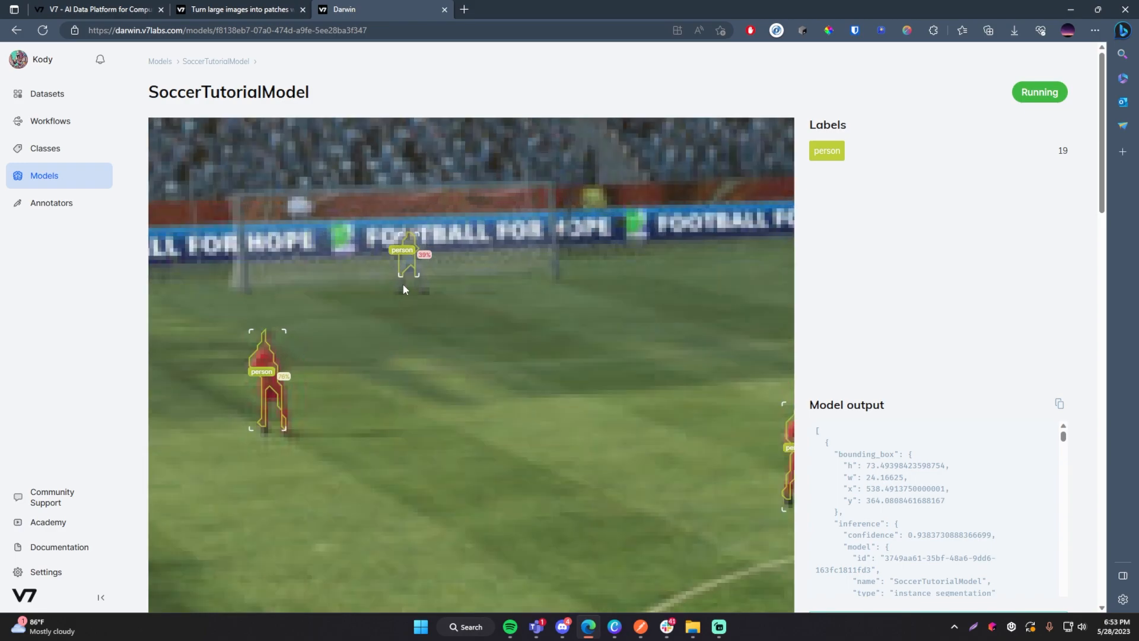
scroll(415, 228, "down", 3)
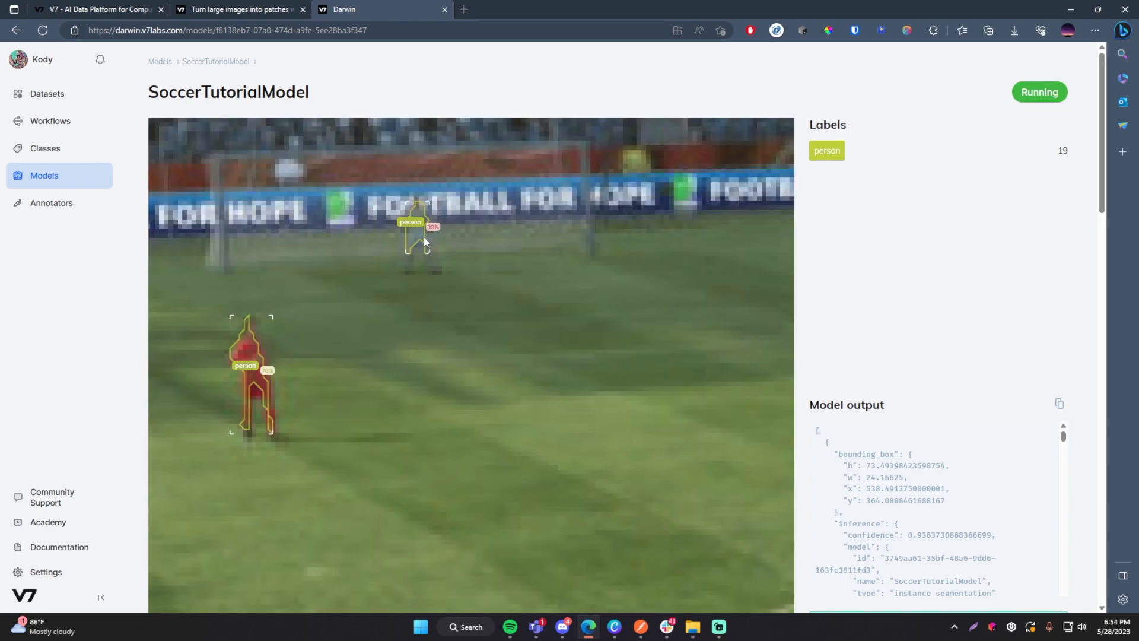
scroll(423, 238, "down", 3)
scroll(426, 226, "up", 5)
scroll(415, 266, "up", 2)
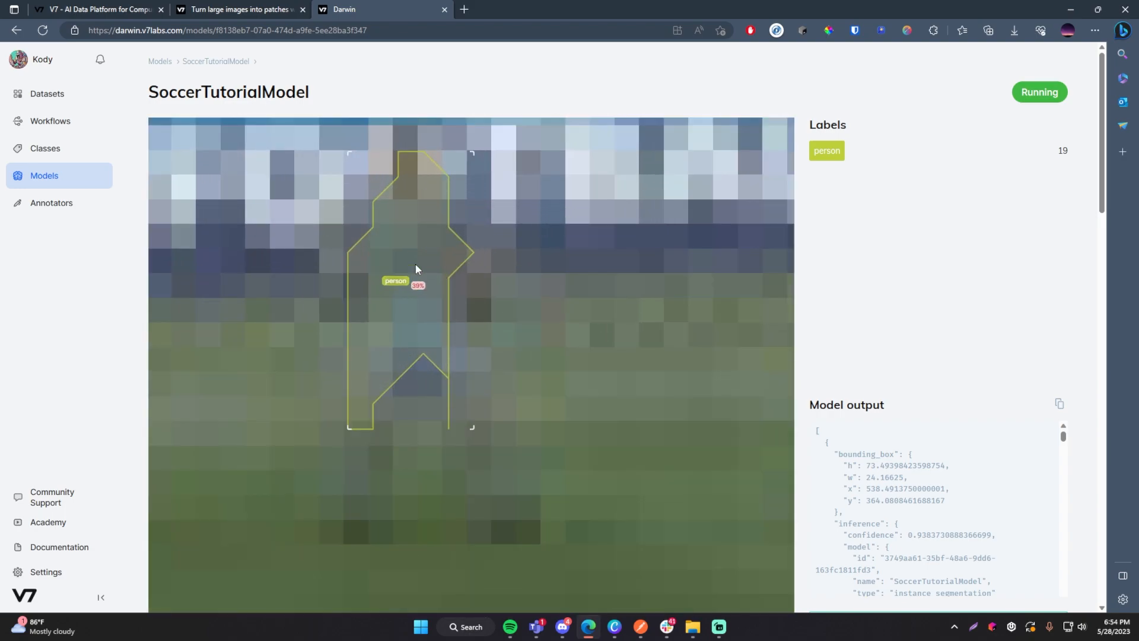
scroll(410, 264, "down", 5)
scroll(392, 258, "up", 6)
scroll(433, 281, "down", 5)
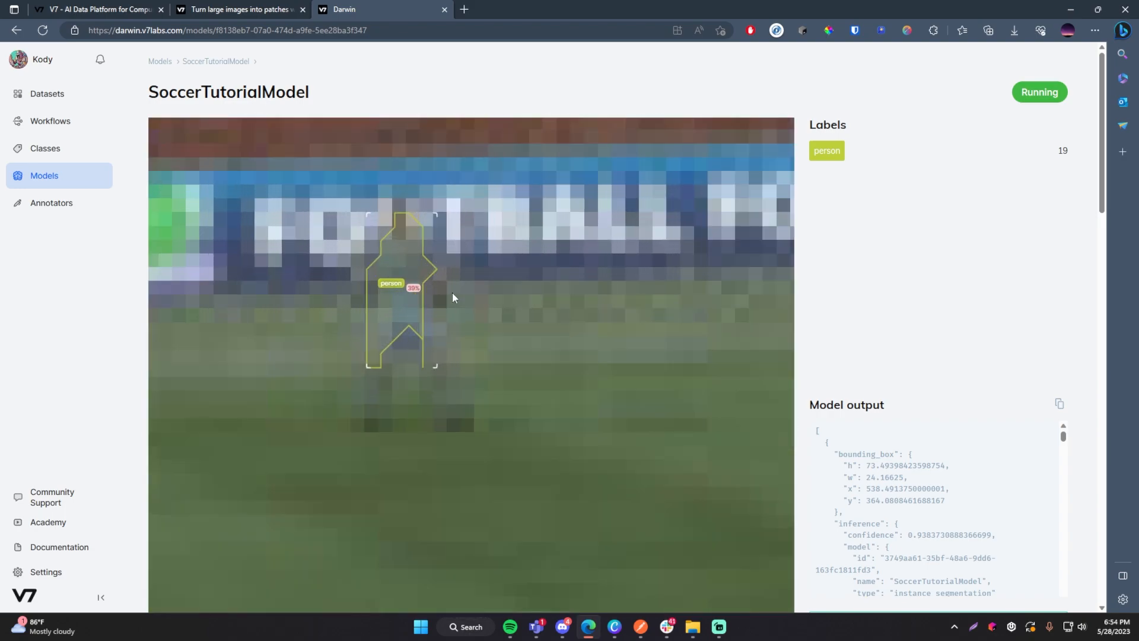
scroll(455, 303, "up", 5)
scroll(454, 306, "up", 4)
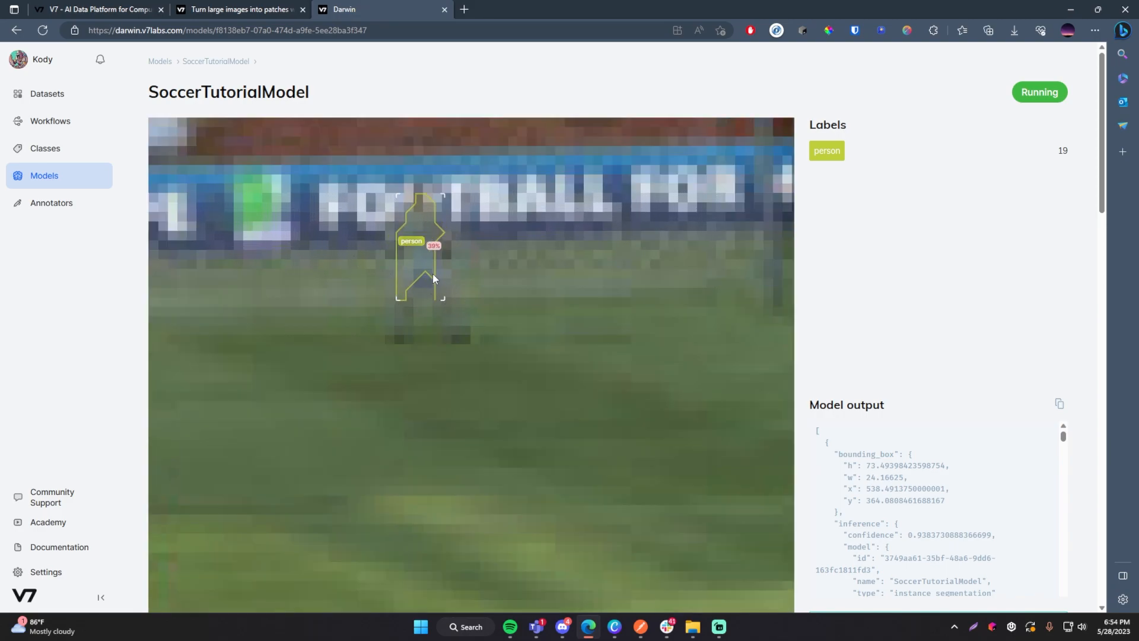
scroll(432, 274, "down", 3)
scroll(516, 273, "down", 3)
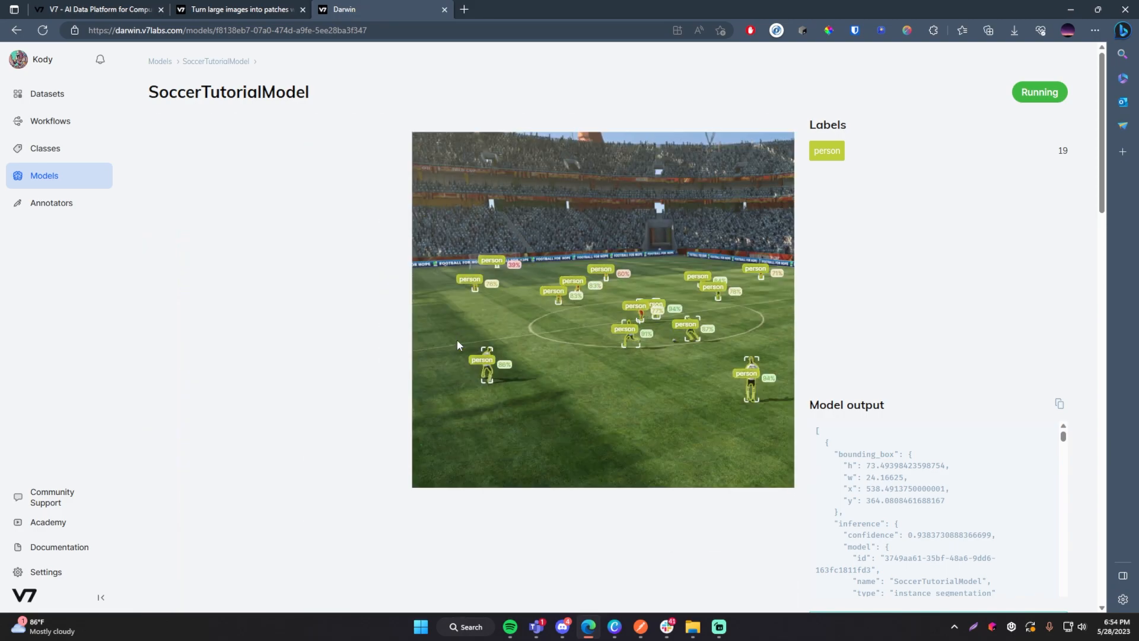
Examine the person outlines and confidence scores across the whole pitch, including the running player in white up close
scroll(457, 341, "up", 4)
scroll(715, 316, "down", 8)
left_click_drag(759, 298, 603, 301)
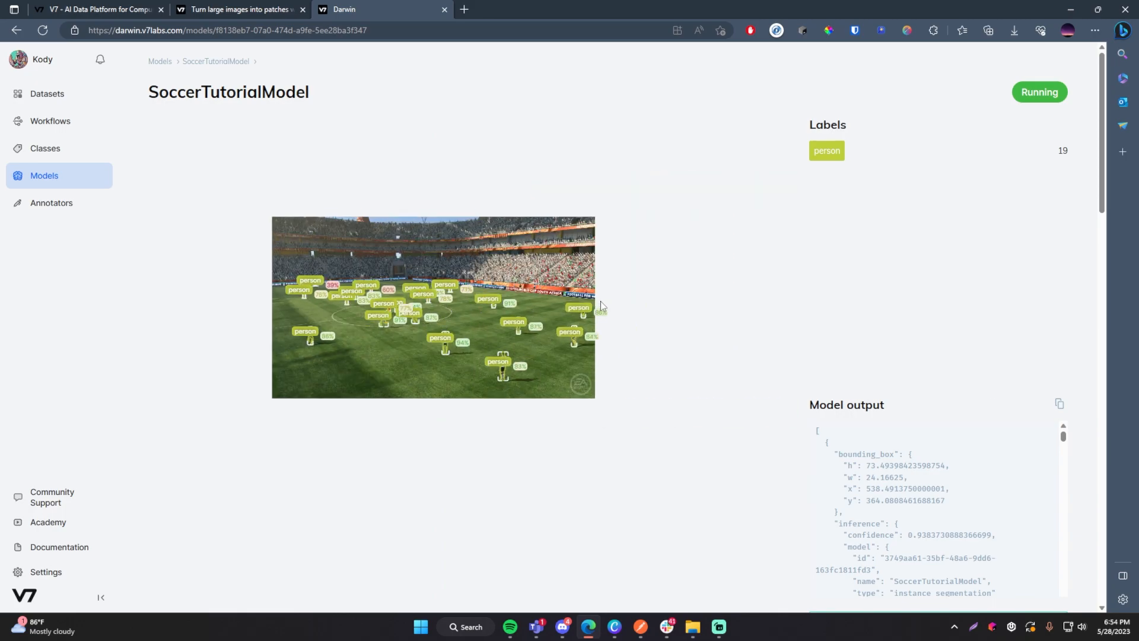
scroll(603, 301, "up", 3)
scroll(496, 344, "up", 3)
left_click_drag(265, 331, 540, 325)
scroll(539, 326, "up", 3)
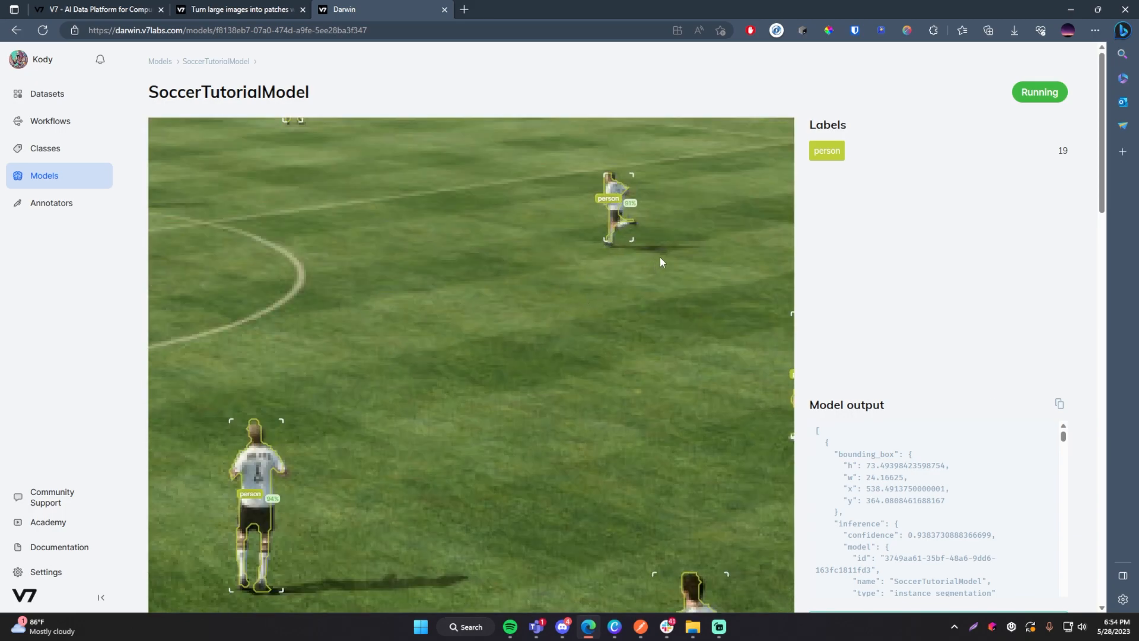
scroll(568, 309, "down", 3)
scroll(532, 406, "up", 4)
scroll(466, 350, "up", 3)
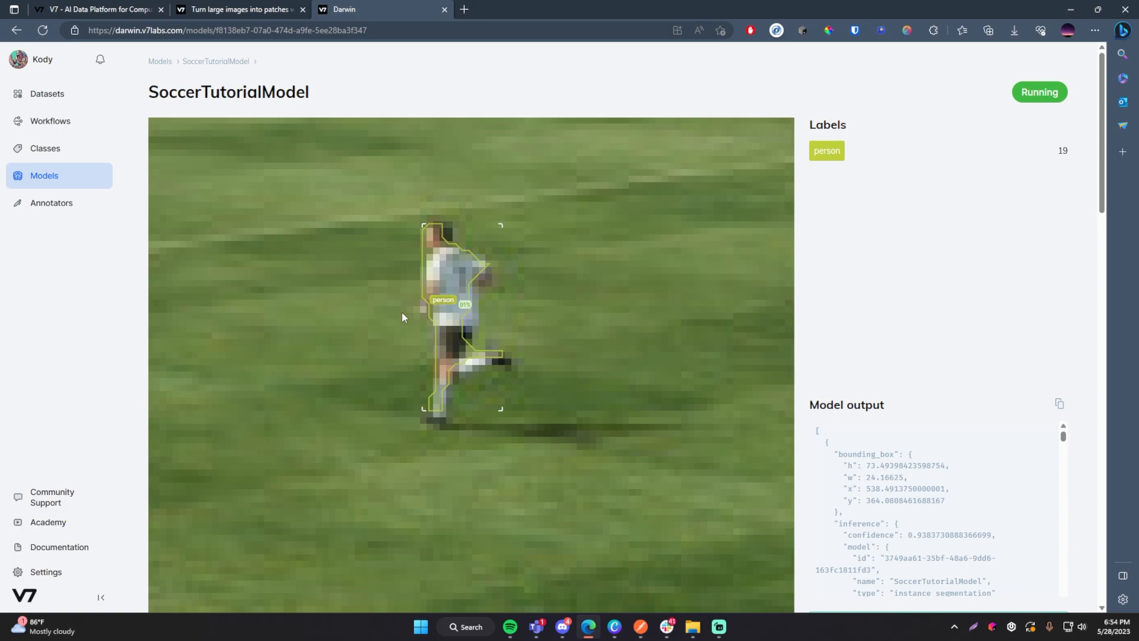
scroll(657, 272, "down", 8)
scroll(484, 348, "down", 2)
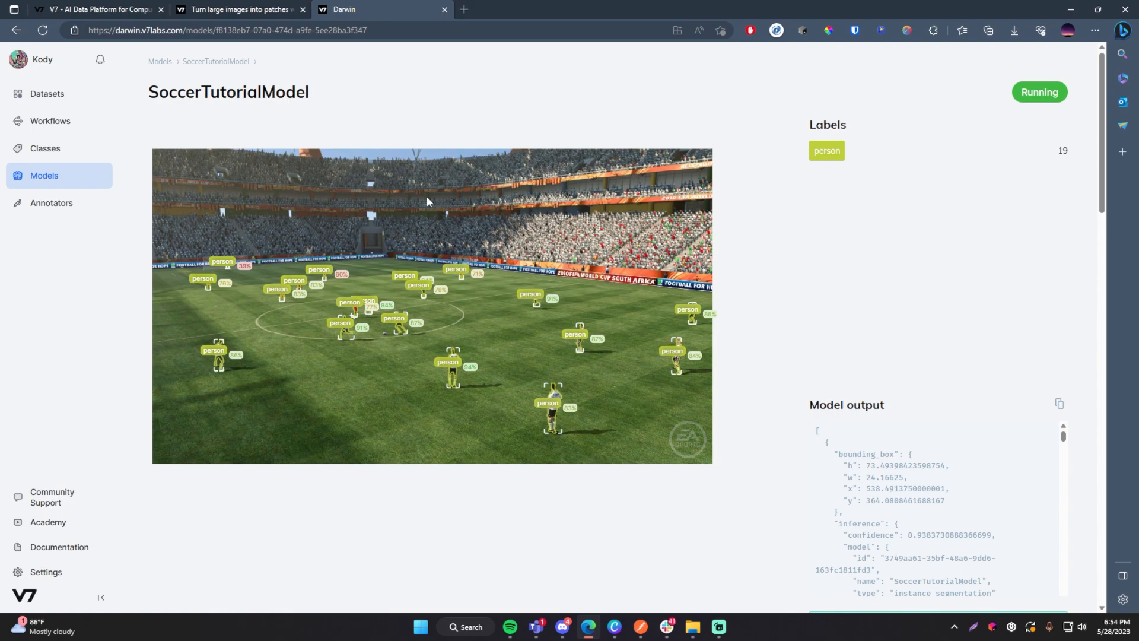
scroll(684, 358, "up", 5)
scroll(684, 359, "down", 5)
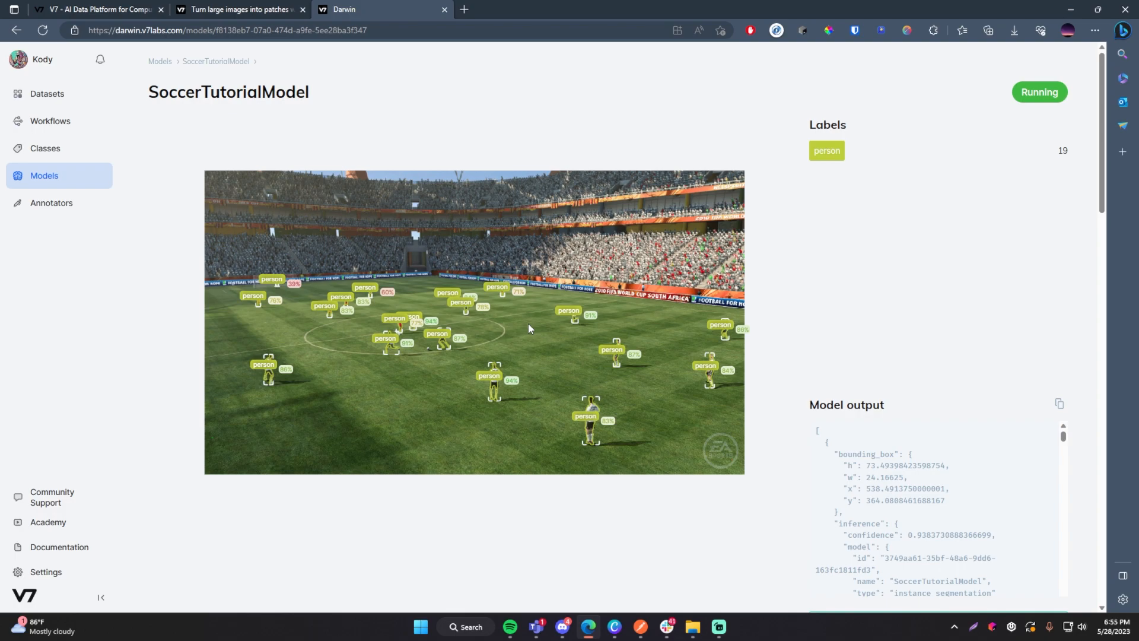
scroll(778, 346, "down", 3)
scroll(774, 386, "up", 4)
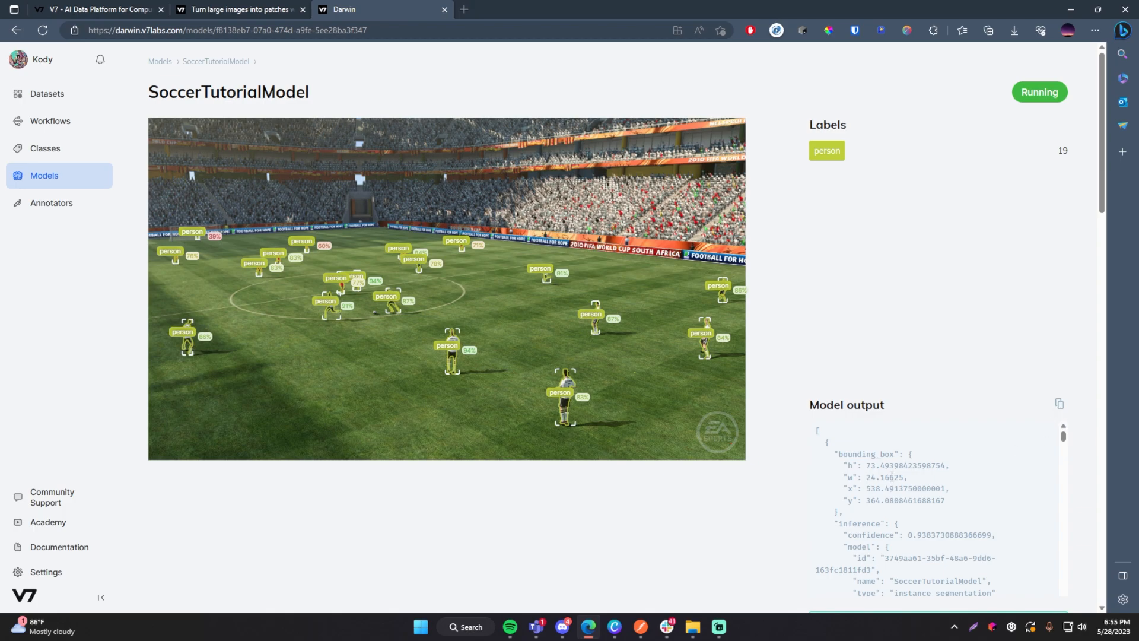
Read through the JSON model output, including its bounding box, inference and polygon point data, and return to its beginning
scroll(888, 475, "down", 10)
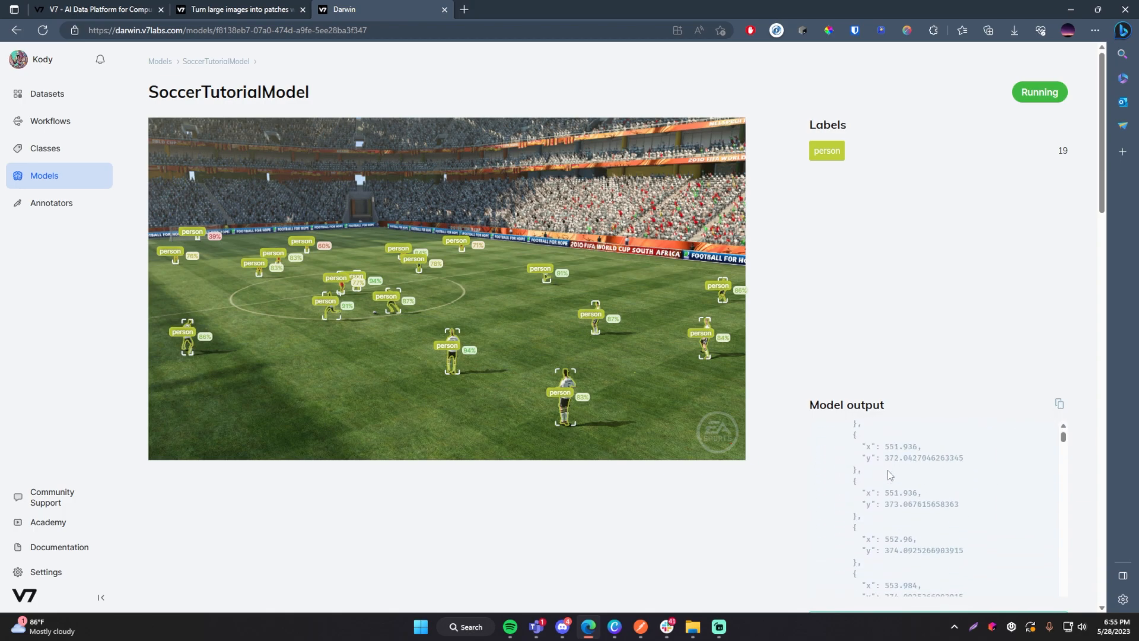
scroll(889, 475, "up", 10)
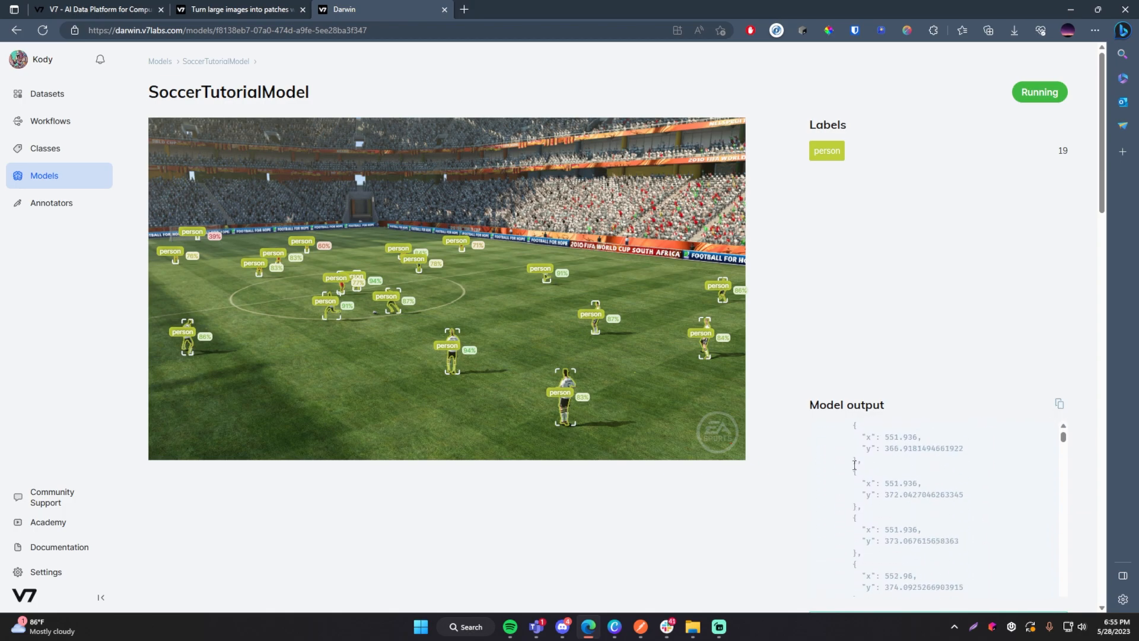
left_click_drag(819, 431, 887, 532)
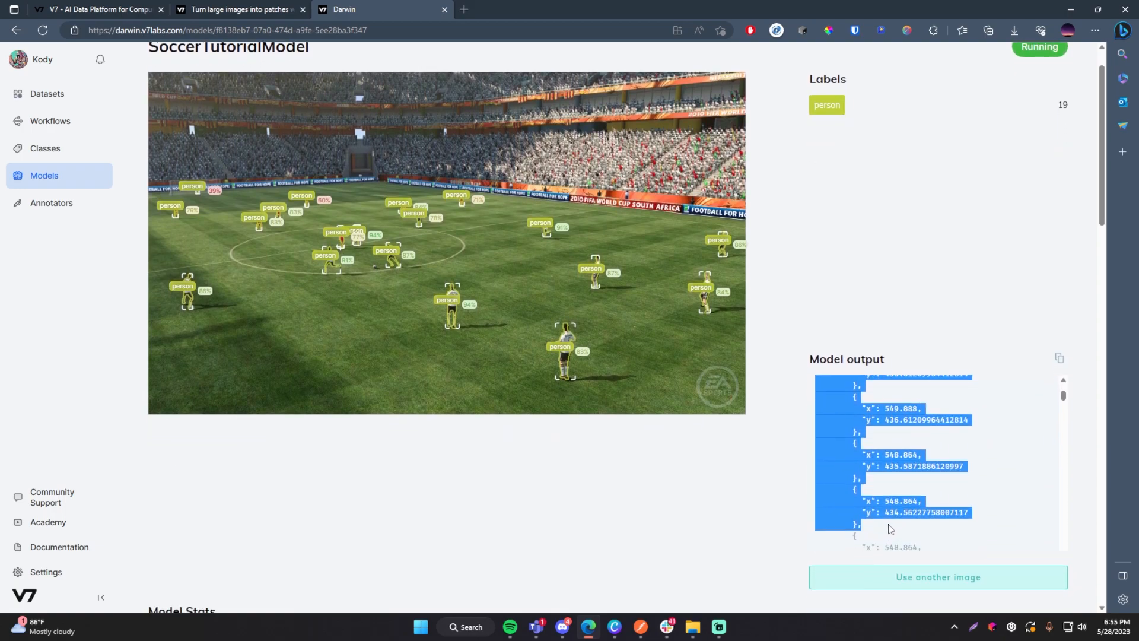
left_click(912, 500)
scroll(966, 445, "down", 3)
mouse_move(1063, 399)
left_mouse_down()
mouse_move(1062, 511)
mouse_move(1066, 355)
left_mouse_up()
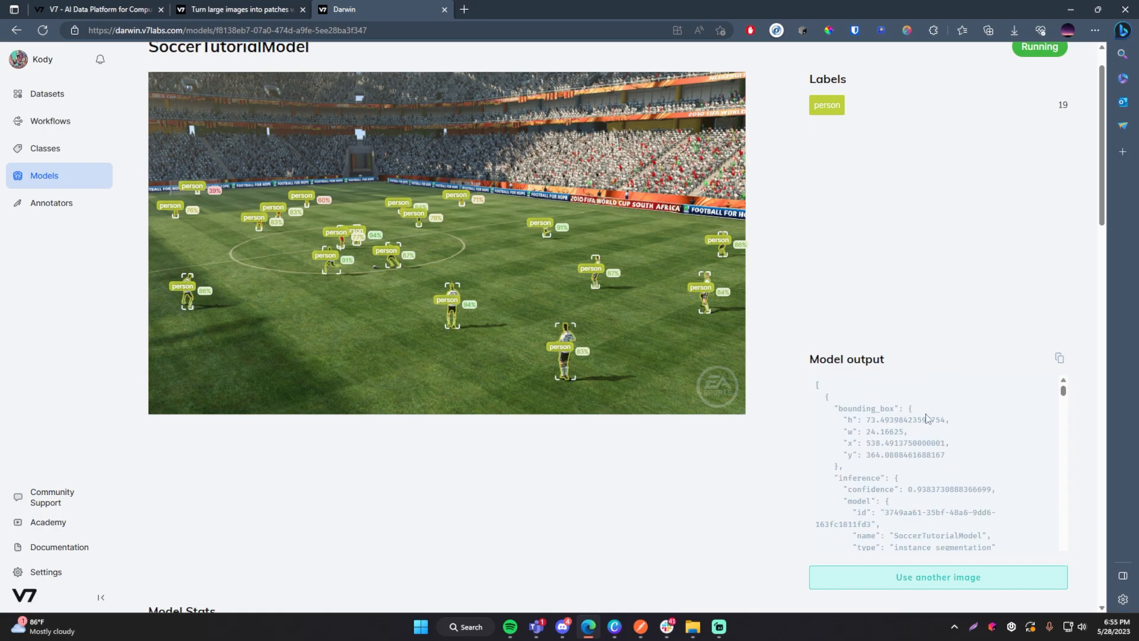
Examine the person outlines and confidence scores across the stadium image, including the distant players, and look through the JSON model output
scroll(501, 358, "up", 3)
scroll(538, 383, "up", 2)
scroll(587, 344, "down", 5)
scroll(587, 344, "up", 6)
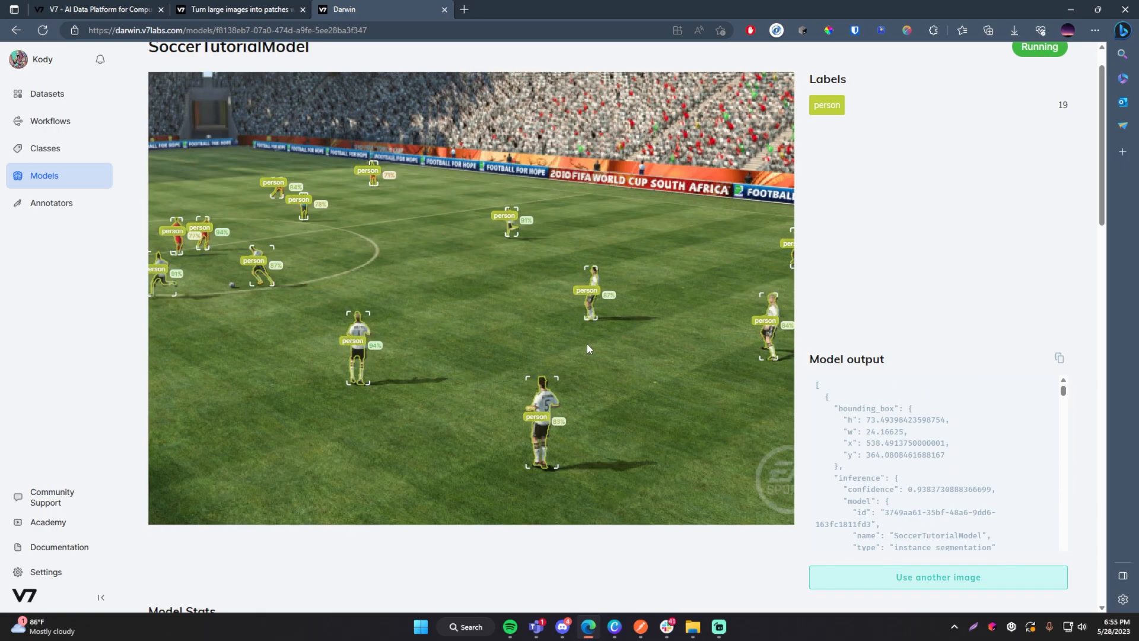
scroll(649, 335, "down", 5)
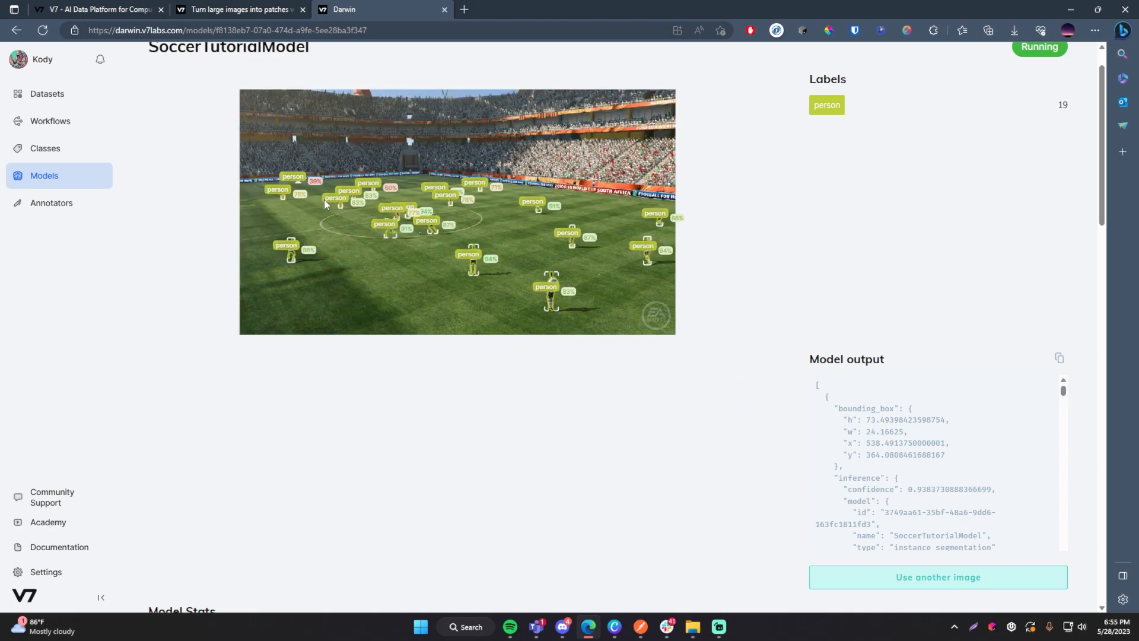
scroll(237, 199, "up", 3)
scroll(383, 243, "down", 5)
scroll(665, 234, "up", 4)
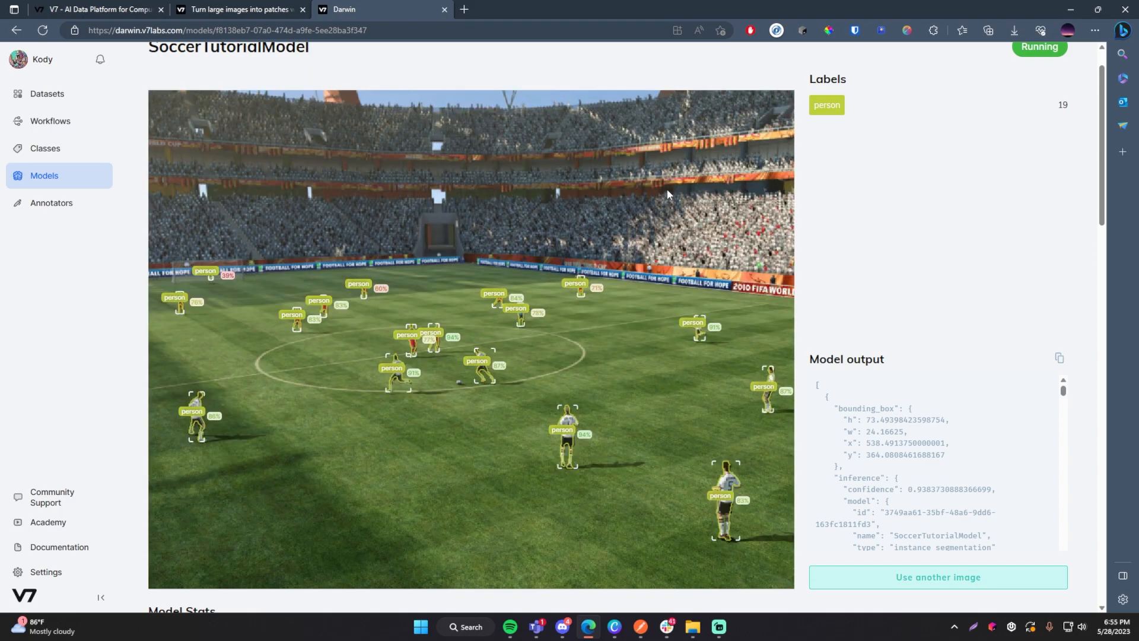
scroll(673, 240, "down", 4)
left_click_drag(698, 249, 631, 295)
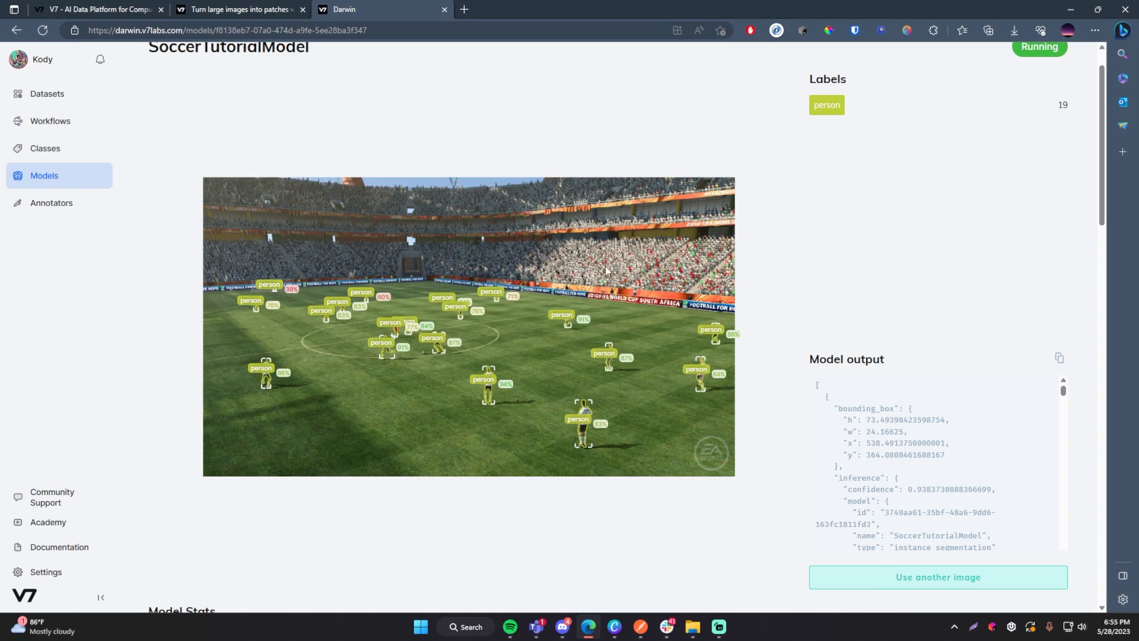
scroll(943, 457, "down", 7)
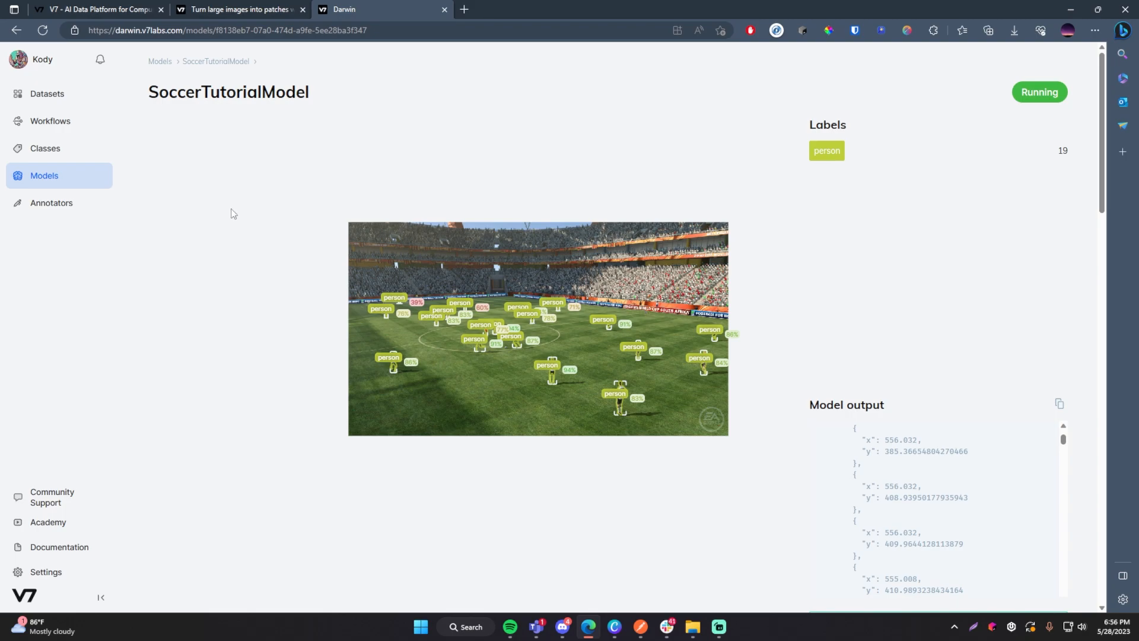
Open the Basic workflow and bring its whole stage diagram into view
left_click(50, 121)
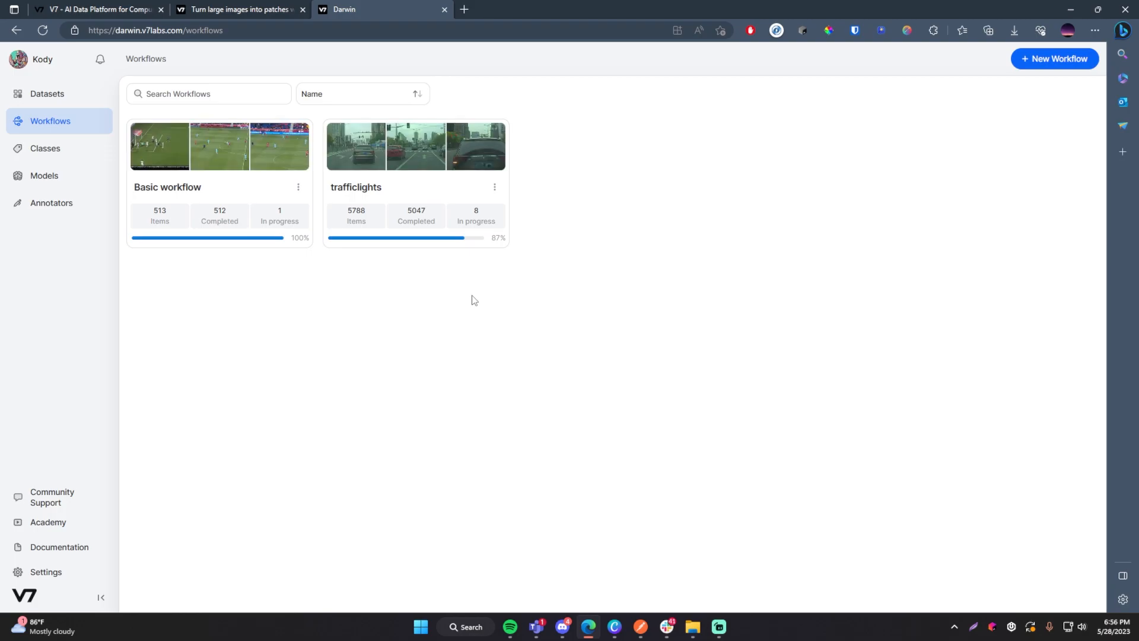
left_click(181, 189)
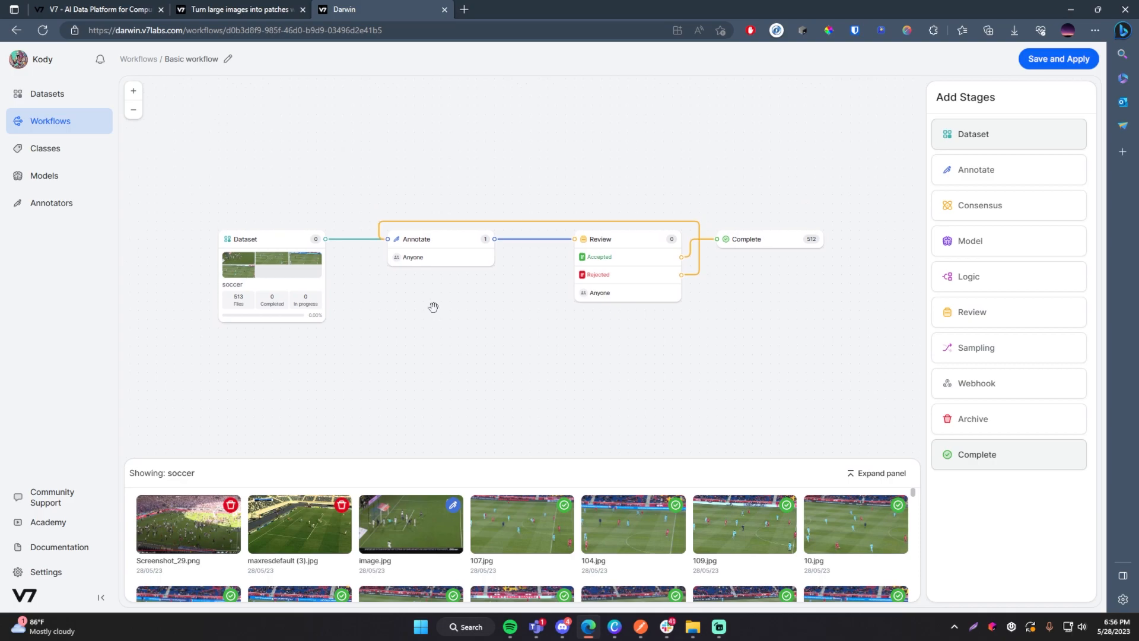
mouse_move(401, 282)
left_mouse_down()
mouse_move(415, 303)
mouse_move(415, 281)
left_mouse_up()
scroll(462, 290, "down", 2)
scroll(463, 290, "up", 1)
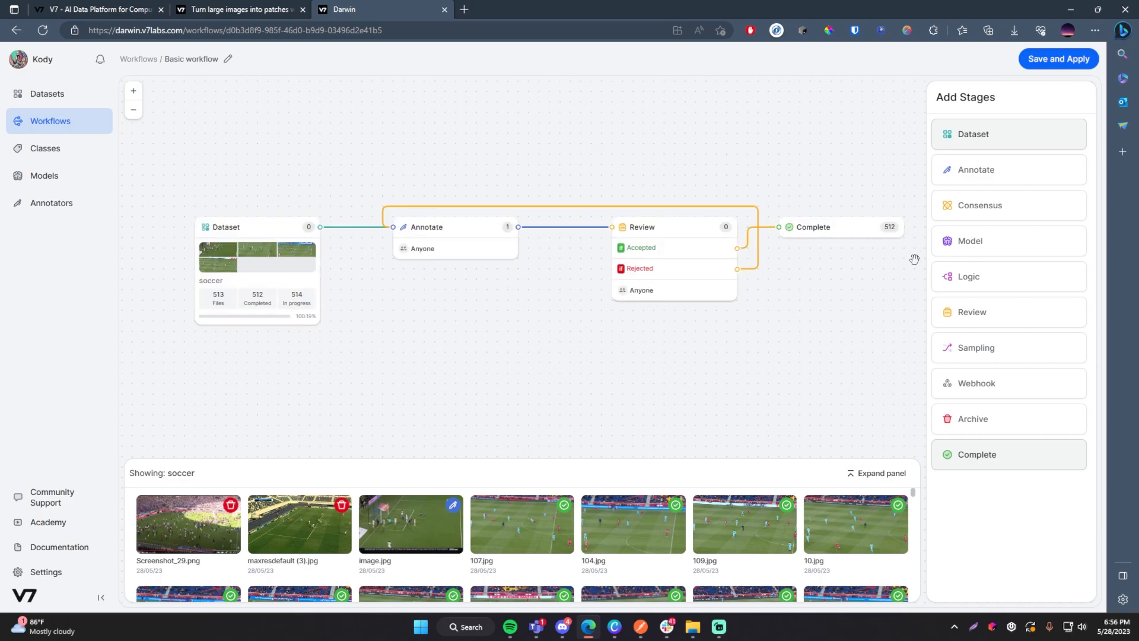
Add a Model stage above the Annotate stage and connect the running SoccerTutorialModel to it
left_click(993, 242)
left_click_drag(990, 243, 399, 153)
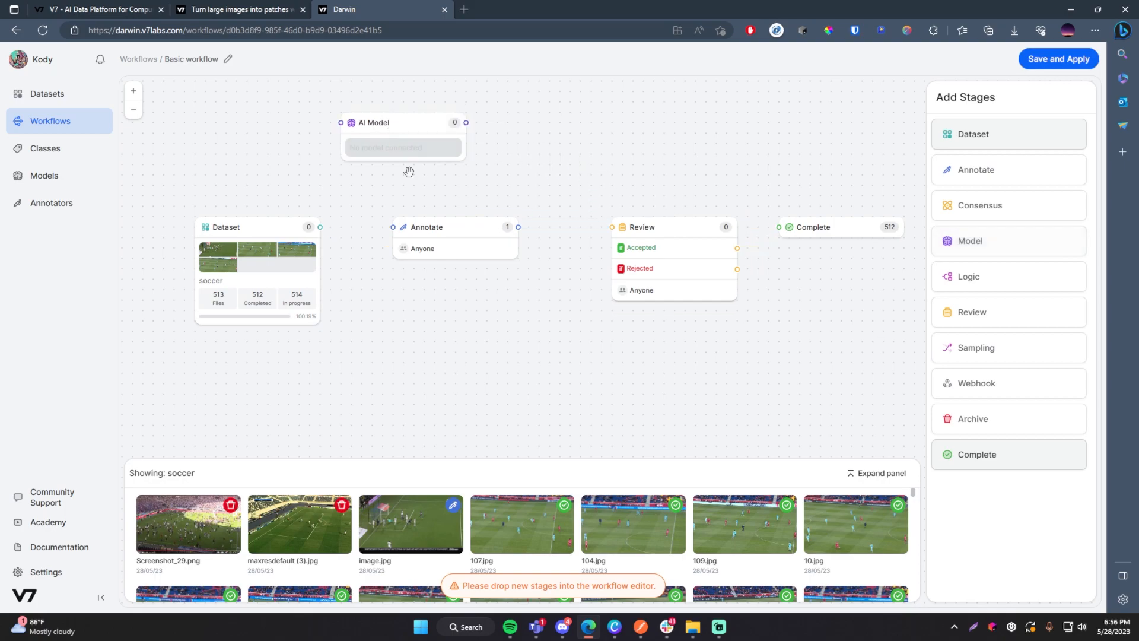
left_click(437, 215)
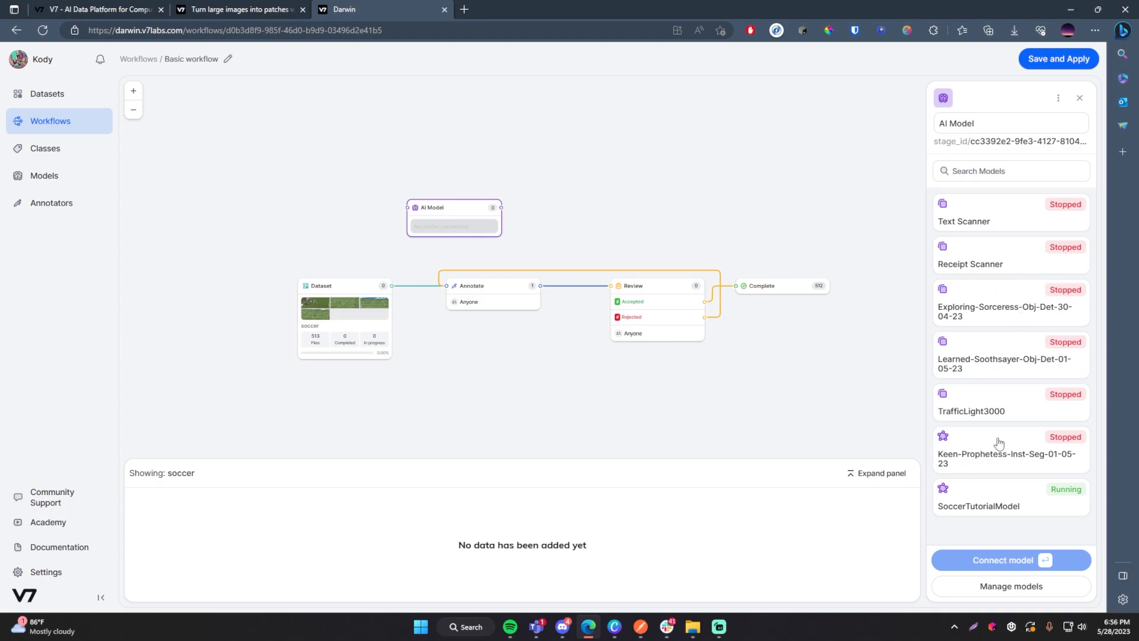
left_click(992, 501)
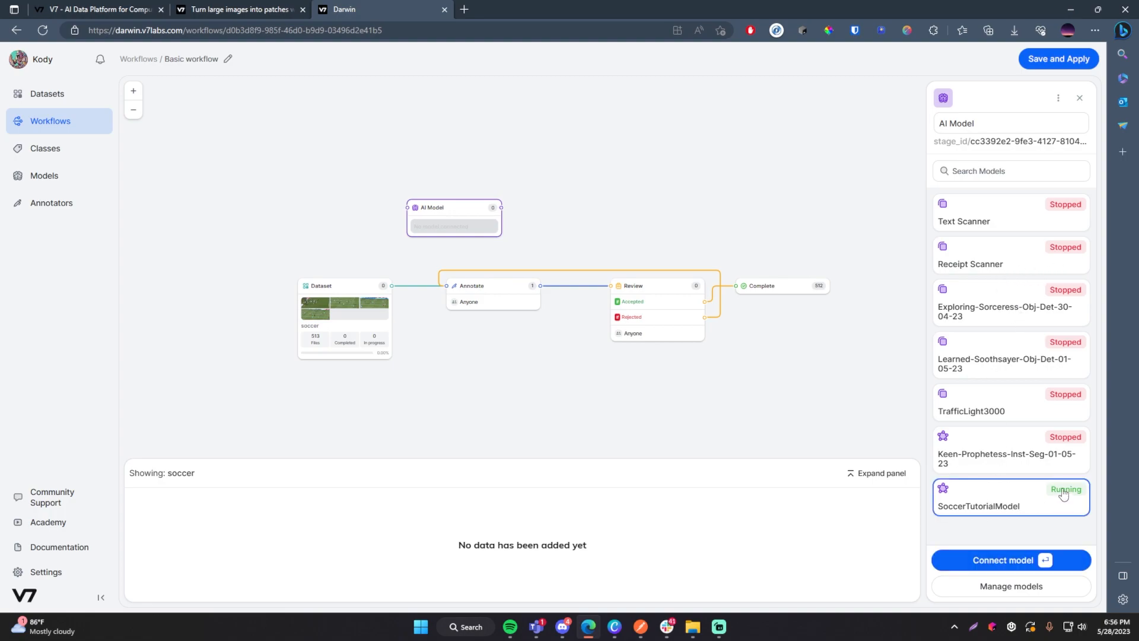
left_click(1000, 561)
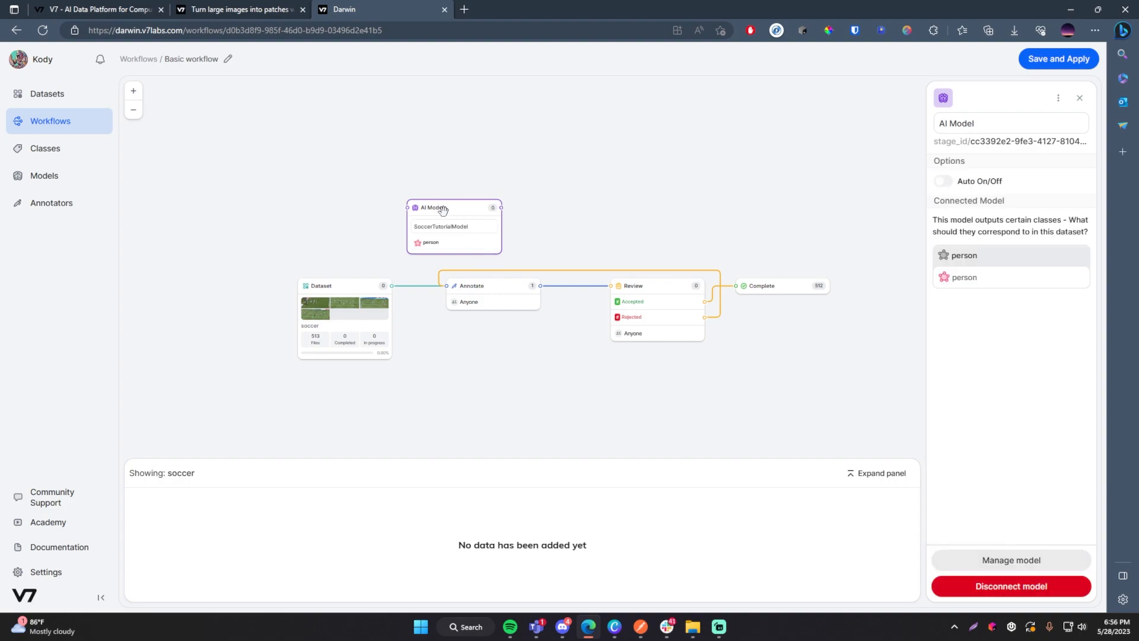
Place the AI Model stage above the gap between Dataset and Annotate, and link Dataset through it to the Review stage
left_click_drag(432, 208, 417, 177)
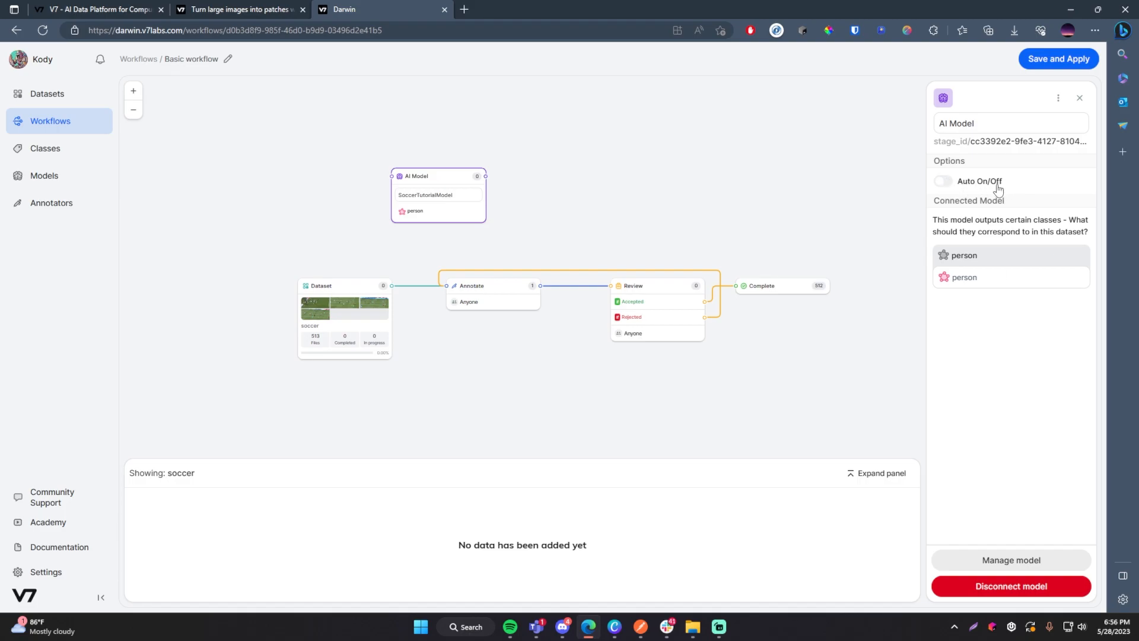
scroll(397, 248, "up", 1)
left_click_drag(342, 296, 247, 295)
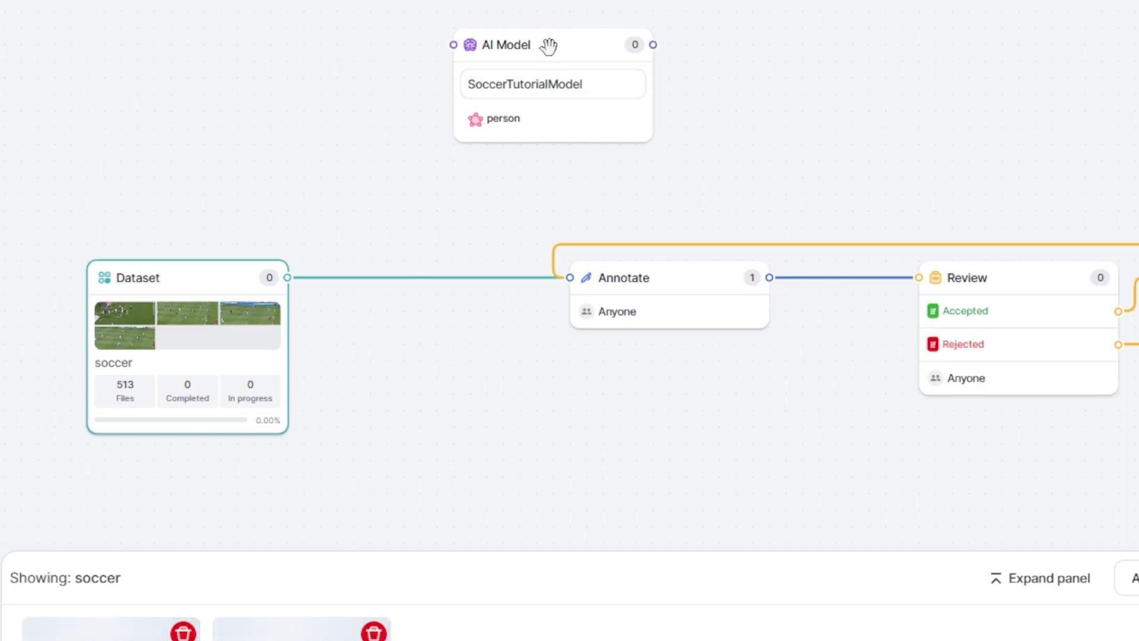
left_click_drag(547, 43, 425, 107)
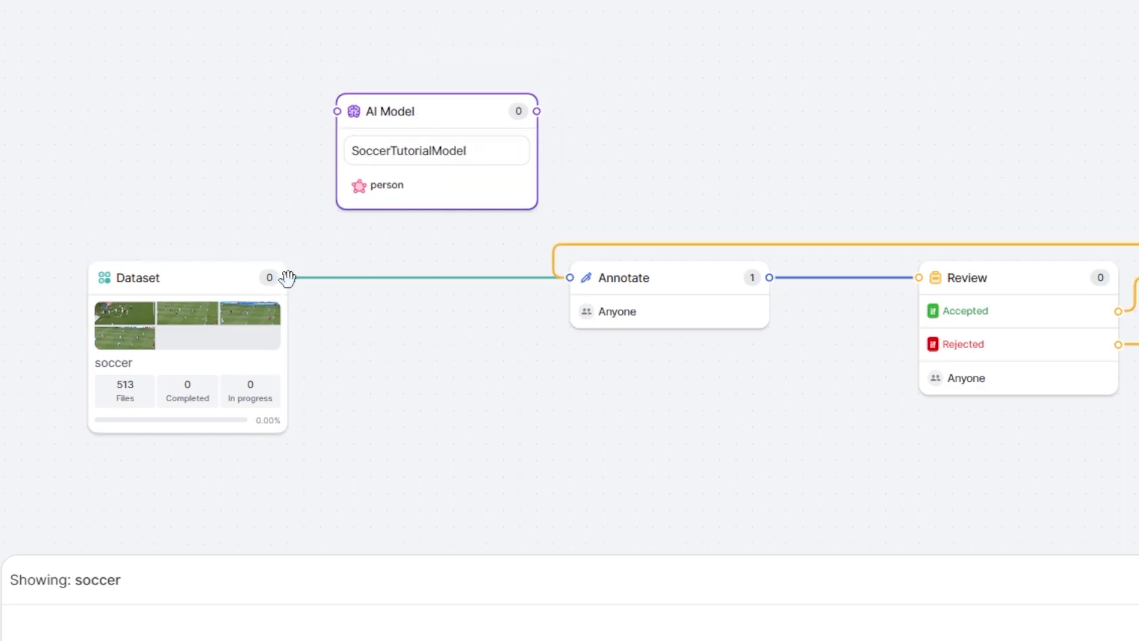
mouse_move(290, 279)
left_mouse_down()
mouse_move(322, 241)
mouse_move(338, 259)
mouse_move(338, 111)
left_mouse_up()
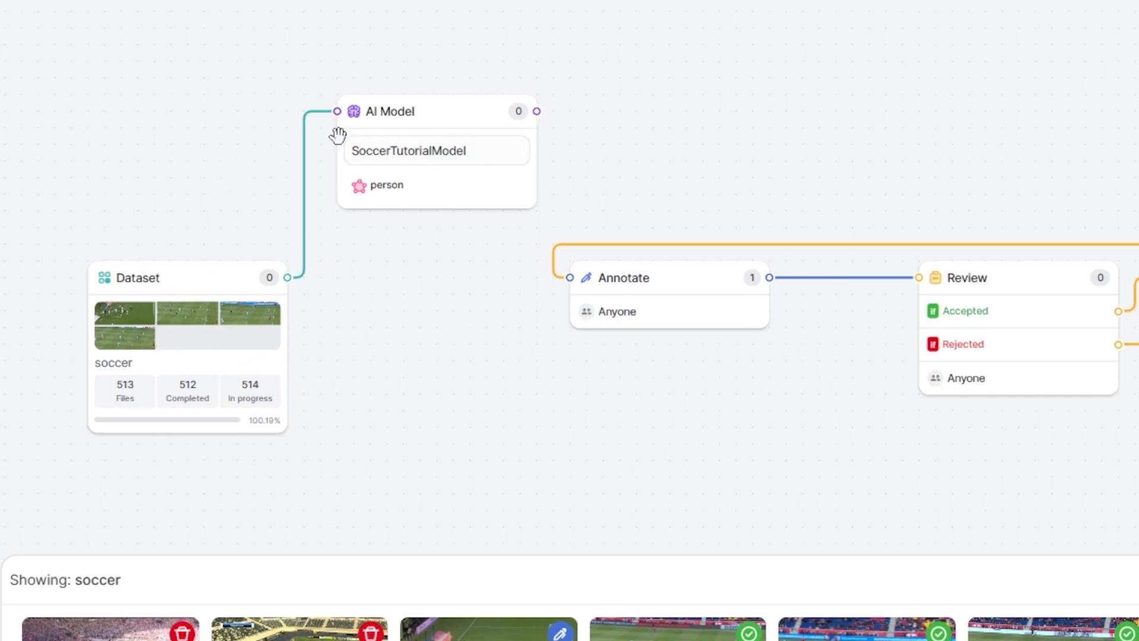
mouse_move(540, 110)
left_mouse_down()
mouse_move(572, 278)
mouse_move(476, 132)
mouse_move(379, 102)
mouse_move(570, 209)
mouse_move(570, 223)
mouse_move(908, 252)
mouse_move(928, 276)
left_mouse_up()
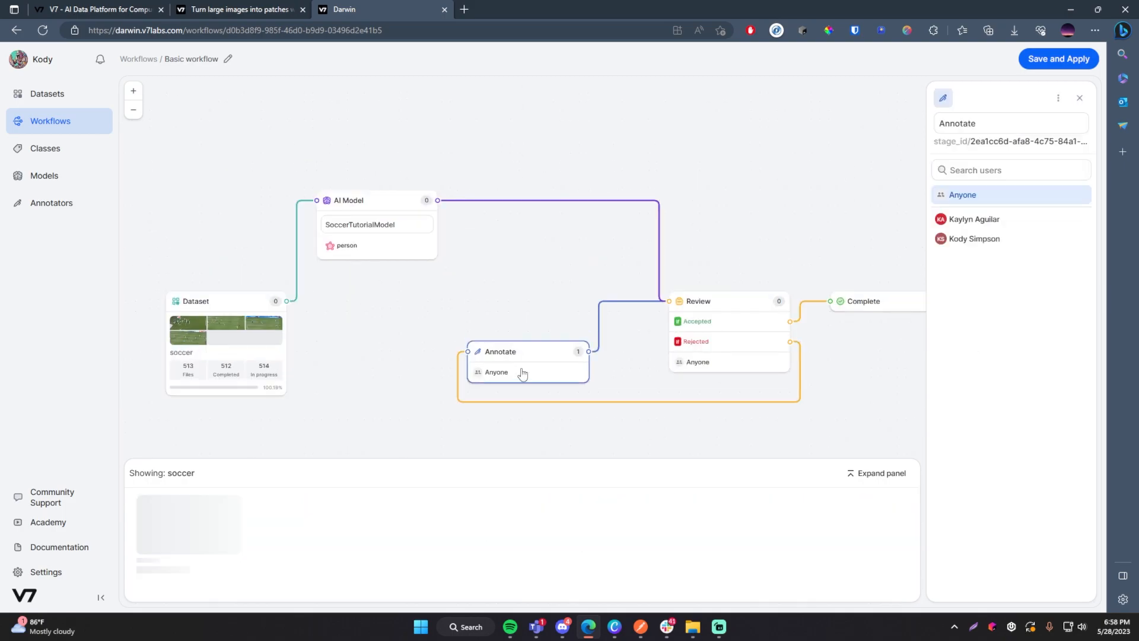
Shift the Dataset stage away from the AI Model, add a Sampling stage between Dataset and Annotate, and link Dataset to it
left_click_drag(210, 277, 219, 237)
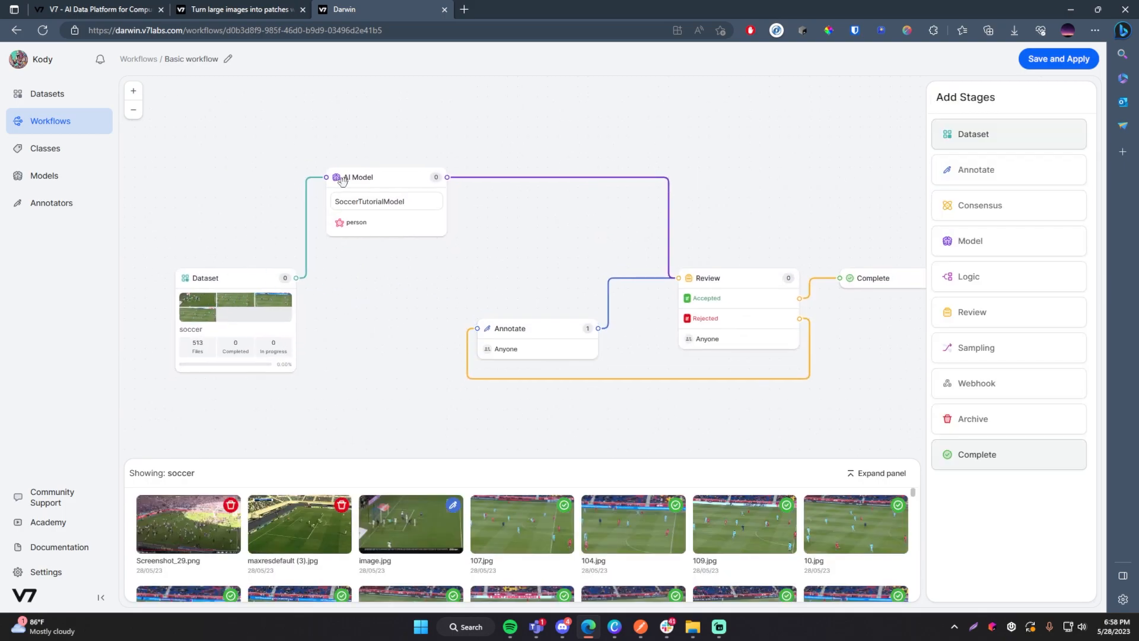
left_click_drag(217, 276, 194, 278)
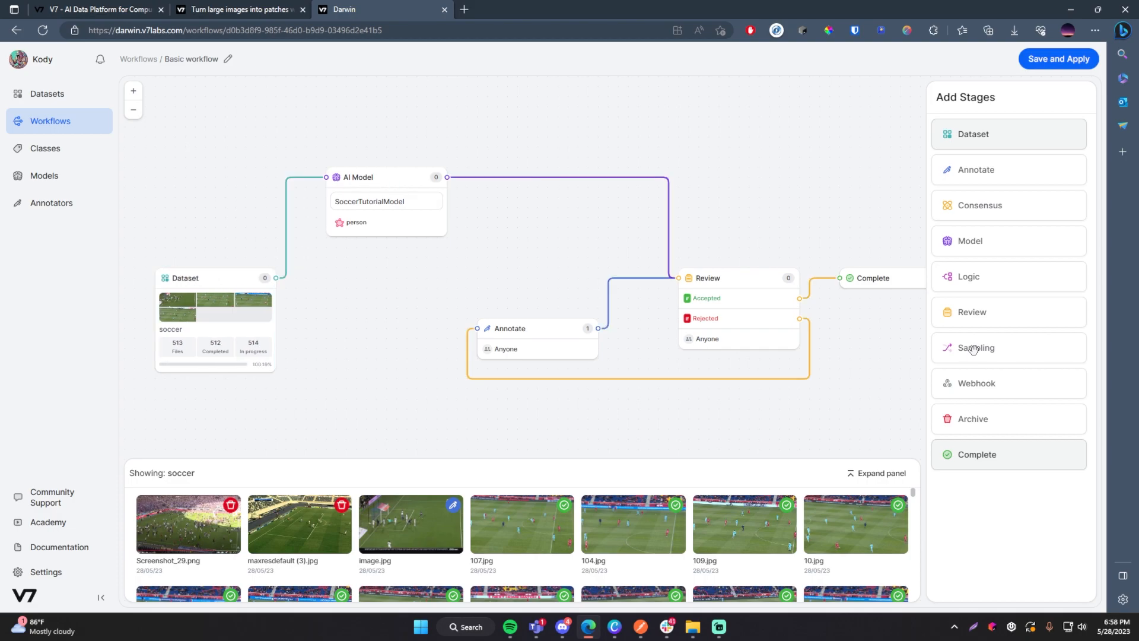
left_click_drag(983, 348, 363, 328)
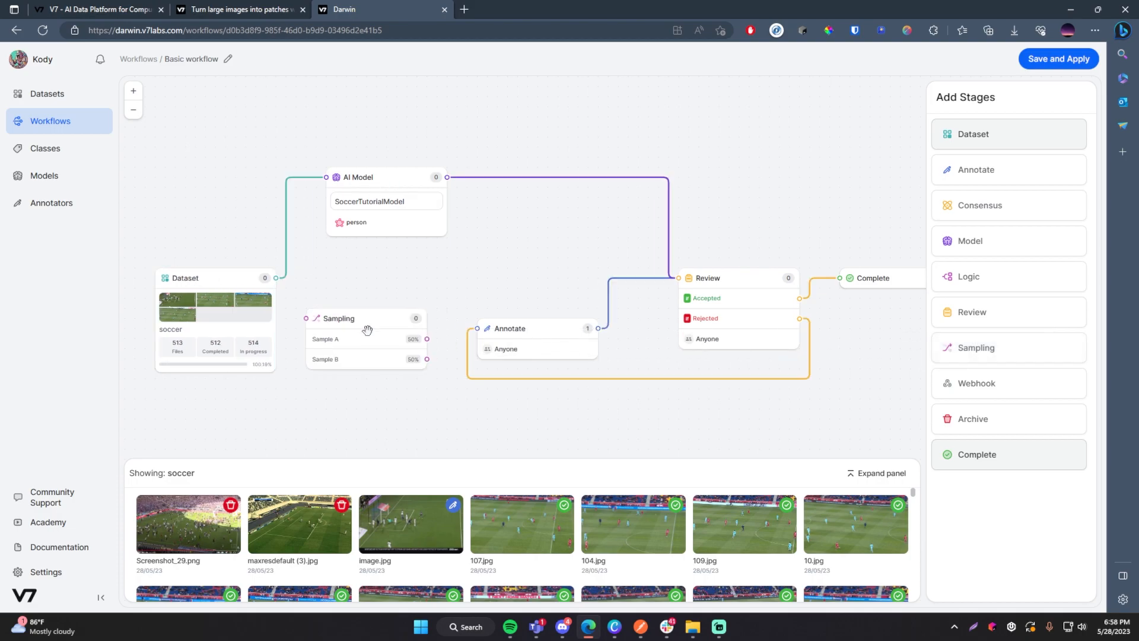
left_click_drag(454, 280, 434, 277)
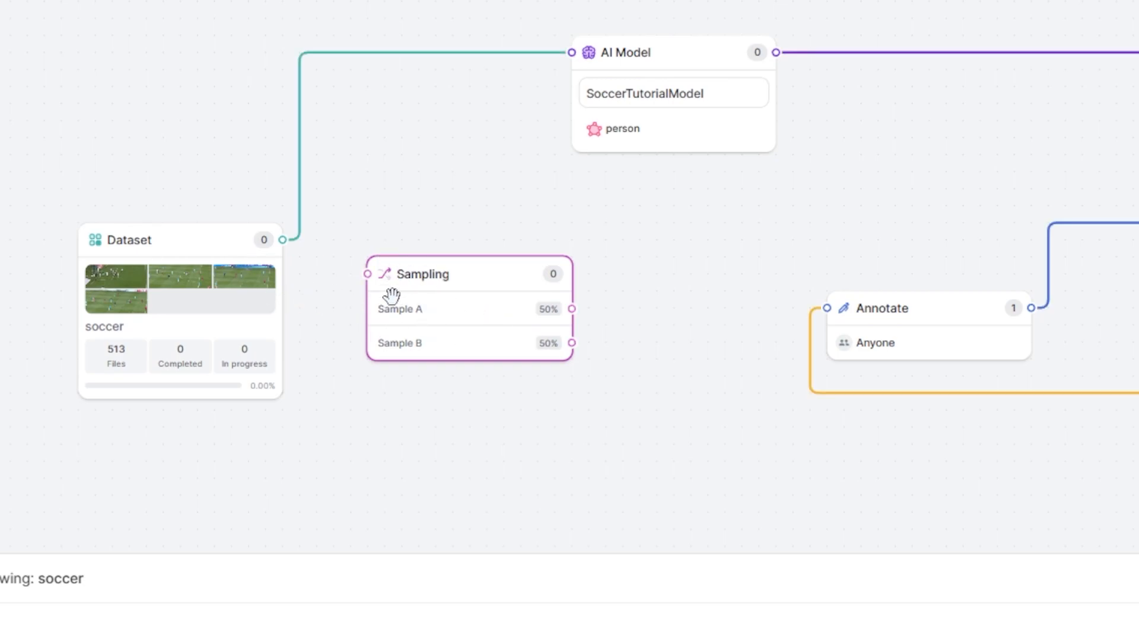
left_click_drag(285, 238, 398, 286)
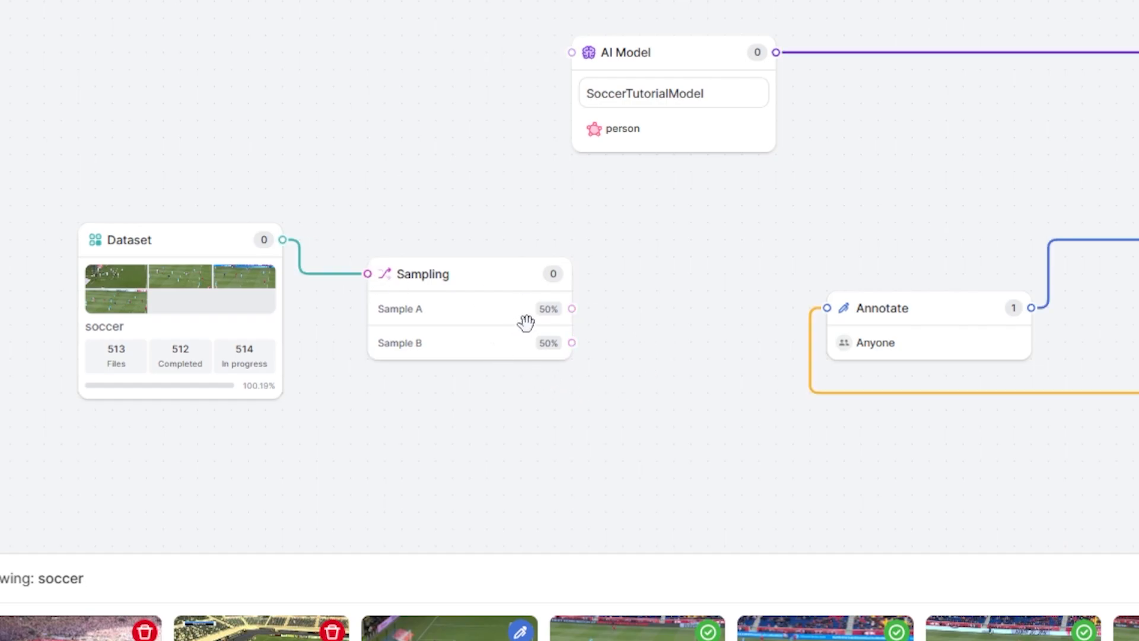
Link the Sampling stage's Sample A output to the AI Model and its Sample B output to Annotate
scroll(526, 321, "up", 3)
left_click(426, 294)
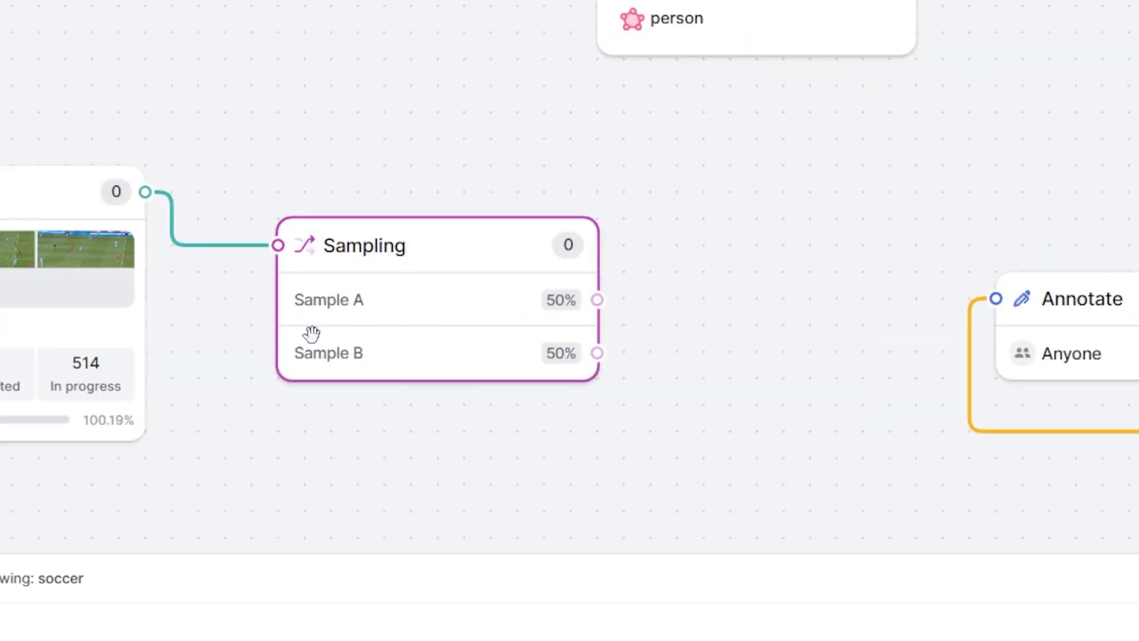
scroll(514, 320, "down", 2)
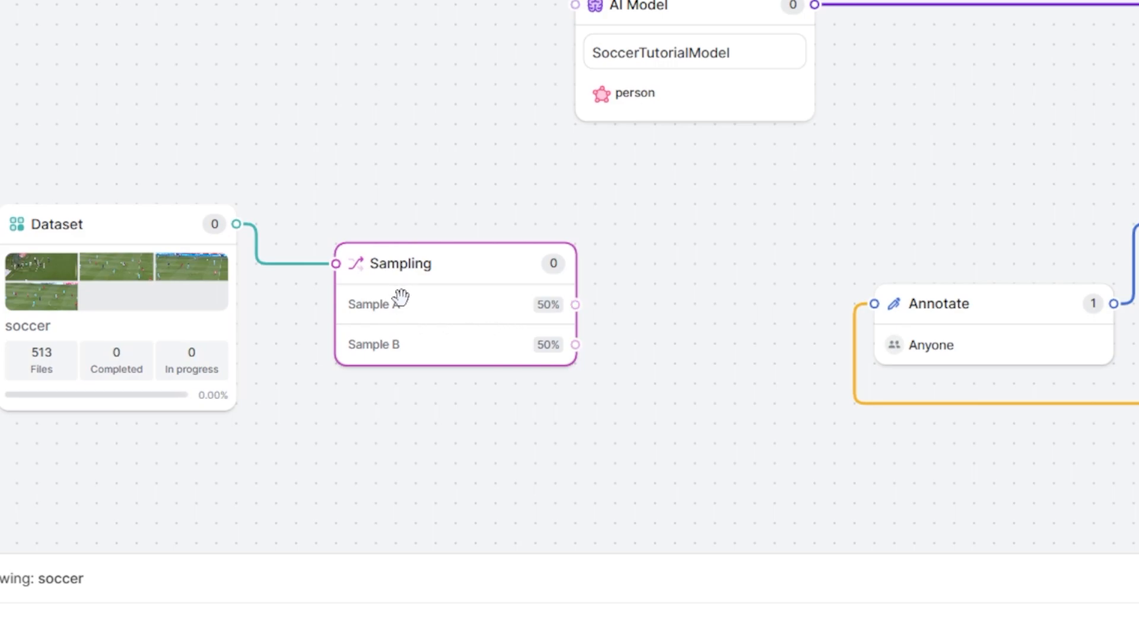
left_click_drag(576, 303, 576, 6)
mouse_move(575, 344)
left_mouse_down()
mouse_move(632, 365)
mouse_move(635, 394)
mouse_move(837, 292)
mouse_move(873, 301)
left_mouse_up()
scroll(748, 410, "down", 4)
scroll(667, 387, "up", 5)
scroll(667, 388, "down", 5)
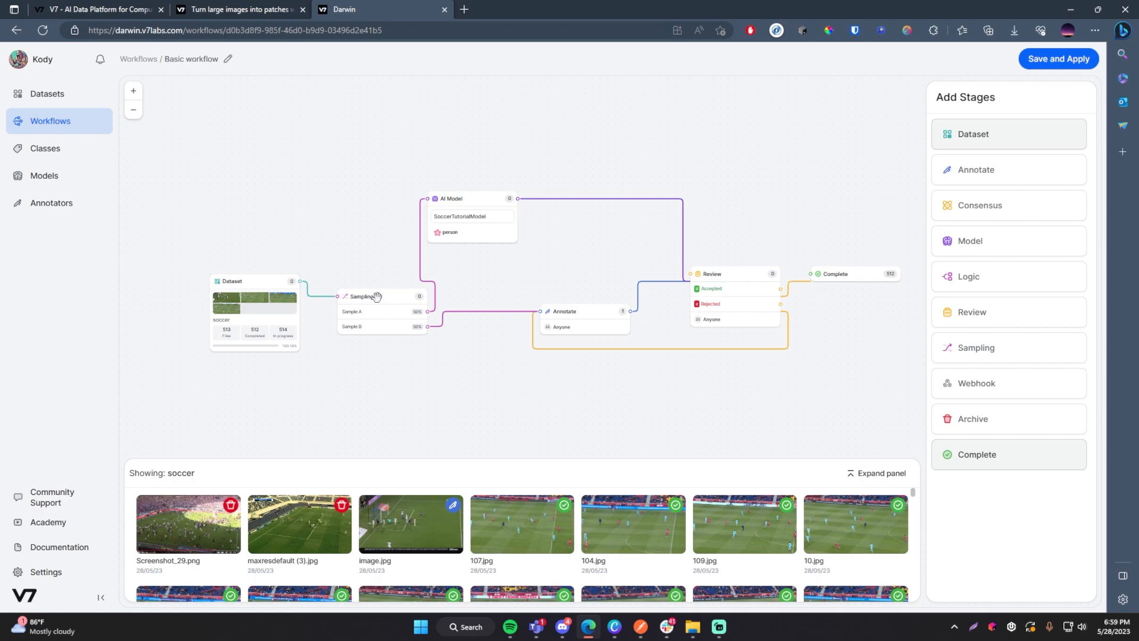
Try lowering Sample A's exit probability in the Sampling stage's settings and restore the 50/50 split
left_click(377, 296)
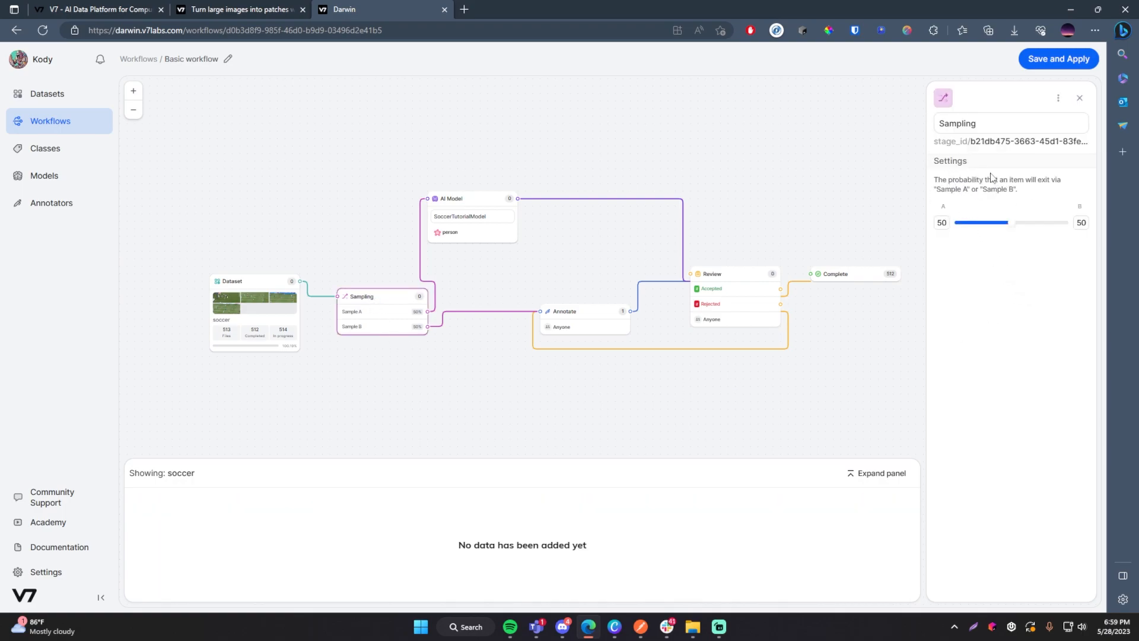
left_click_drag(1012, 228, 983, 228)
left_click_drag(979, 229, 977, 226)
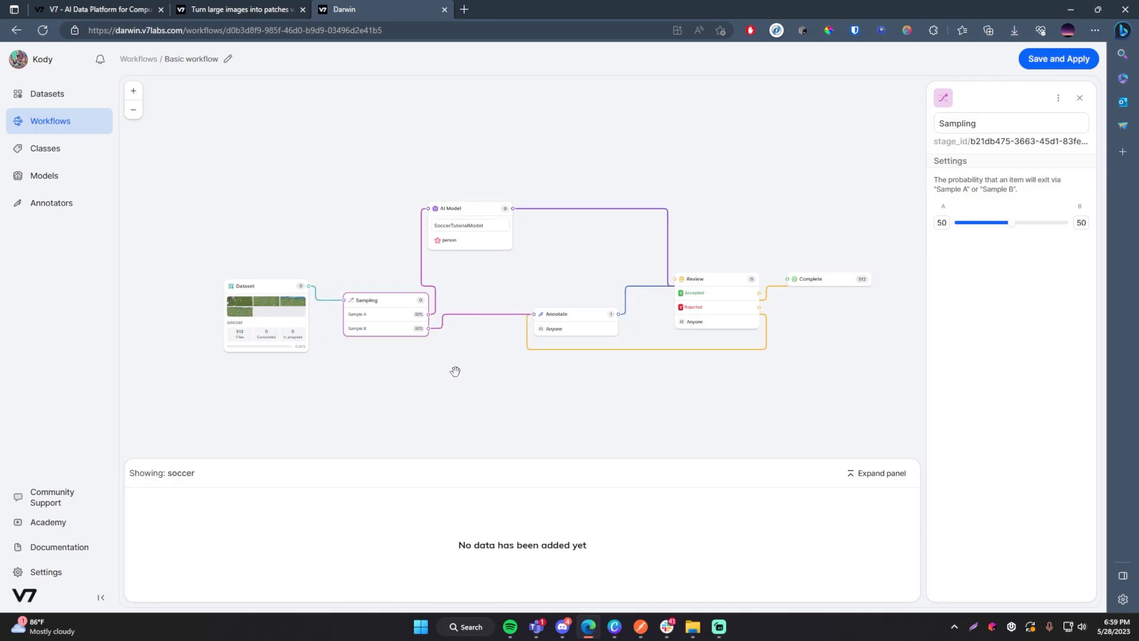
Move the AI Model stage directly above Annotate and inspect the Complete, Review and Annotate stages
scroll(455, 371, "up", 2)
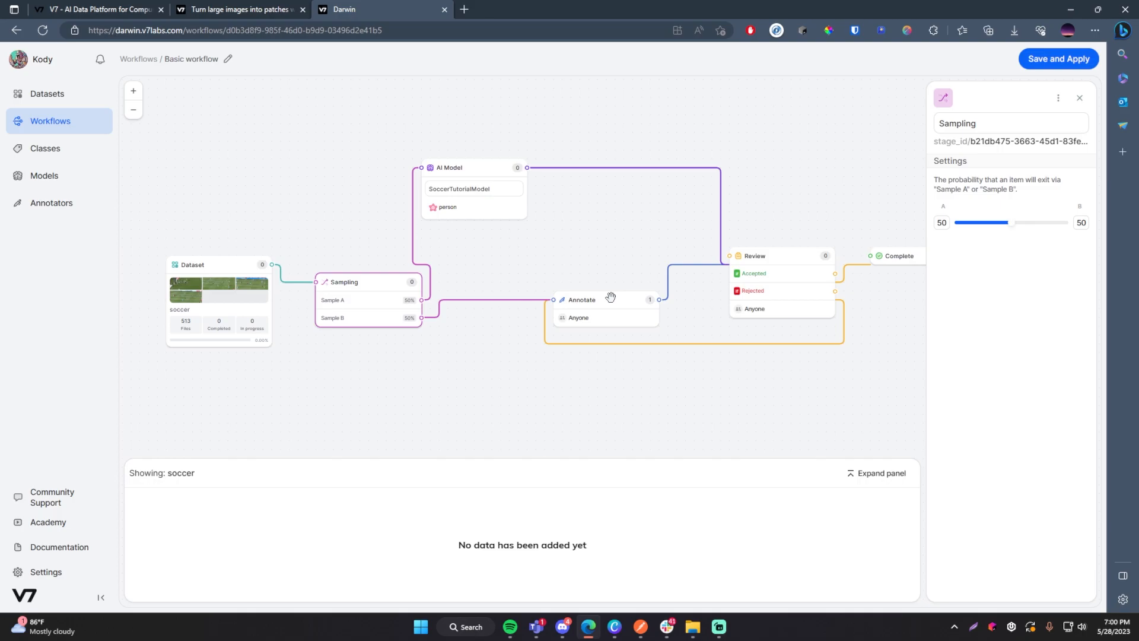
left_click_drag(481, 218, 604, 264)
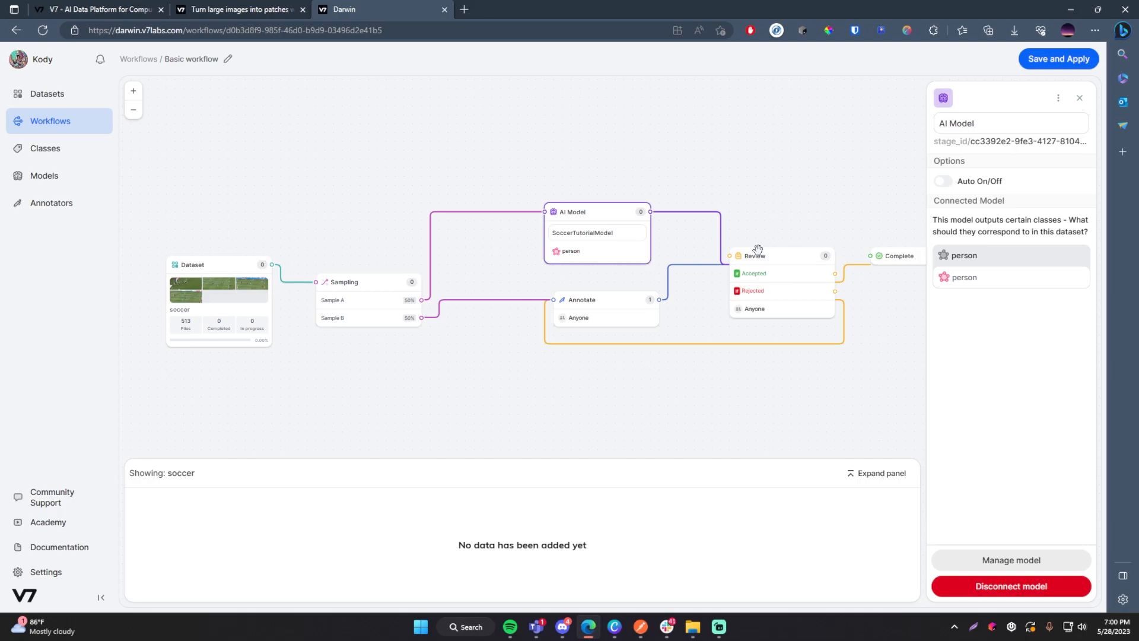
left_click(906, 255)
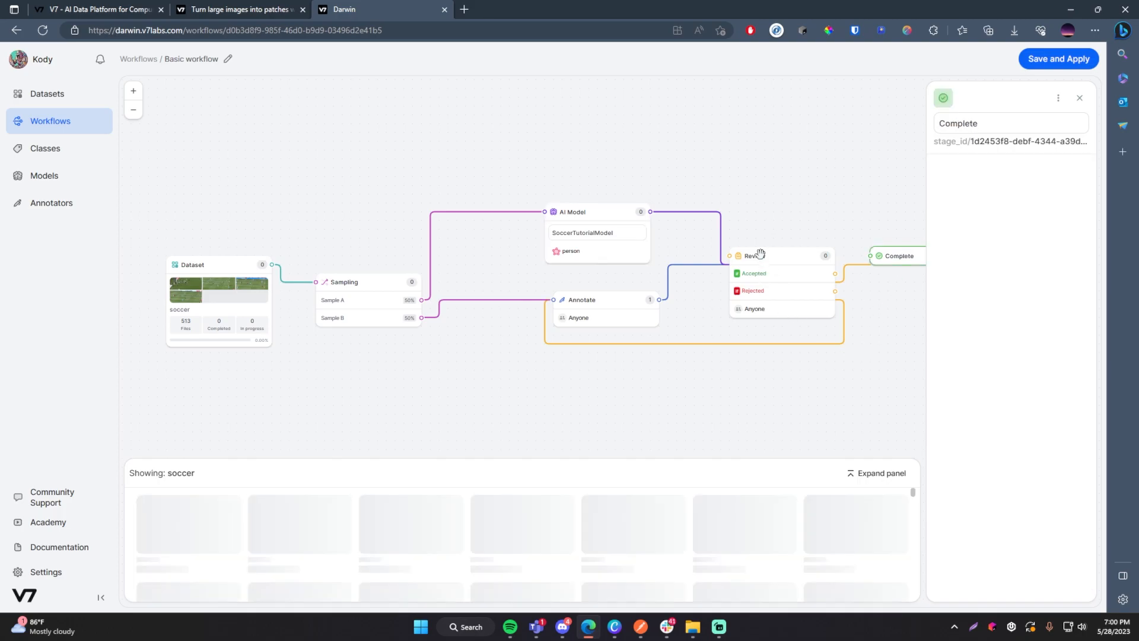
left_click(767, 308)
left_click(595, 305)
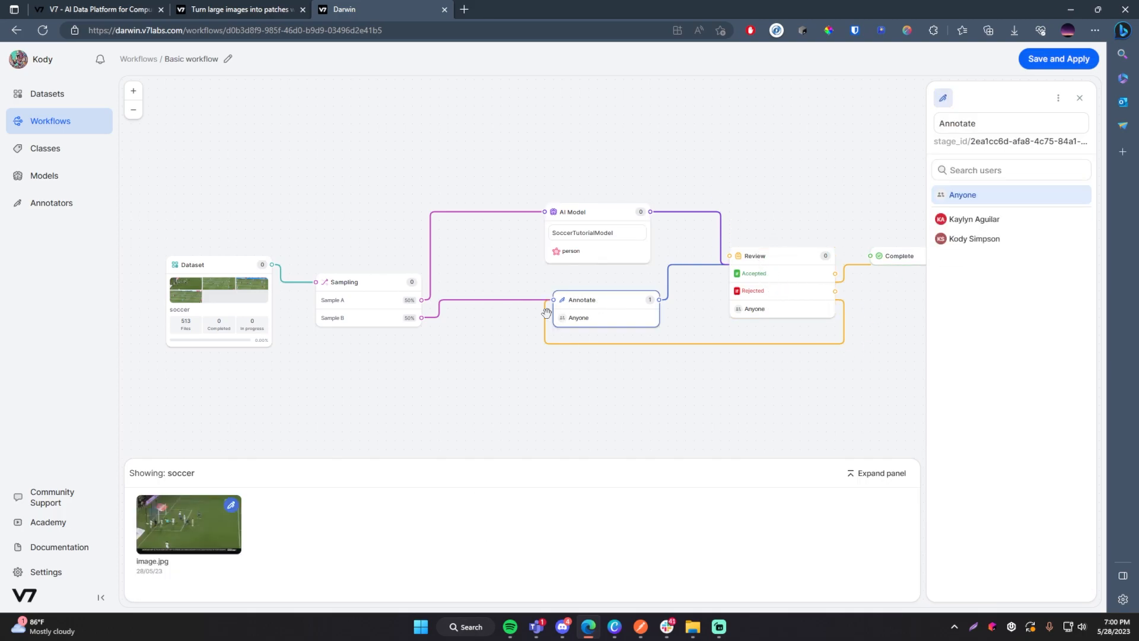
Delete the Sampling stage from the workflow
scroll(537, 173, "down", 2)
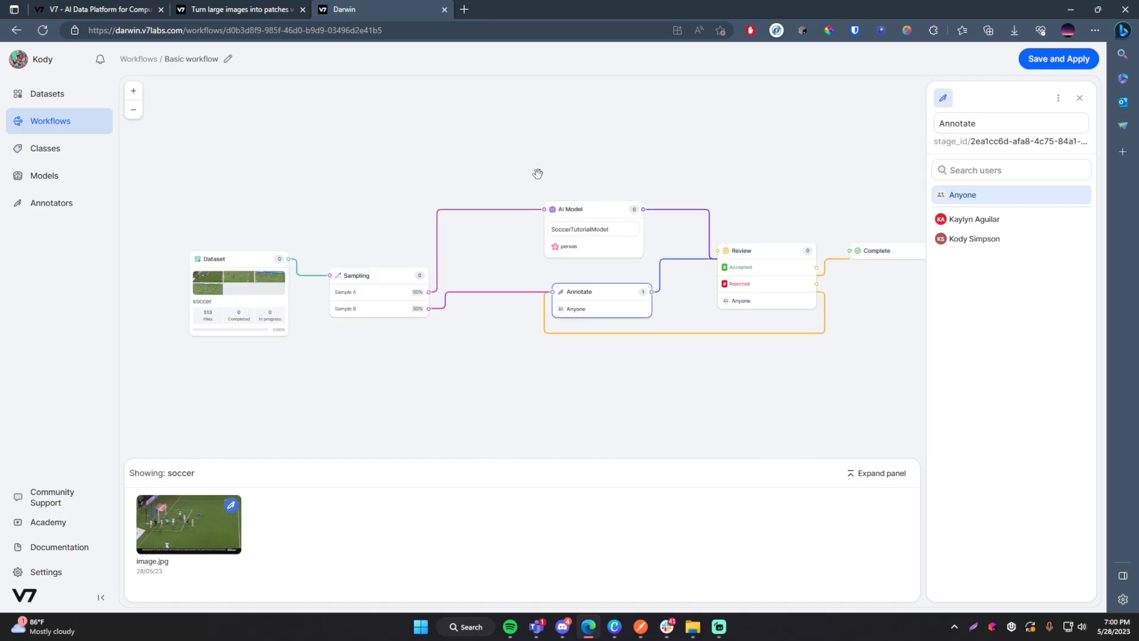
scroll(538, 174, "down", 1)
scroll(538, 175, "up", 2)
scroll(369, 183, "up", 1)
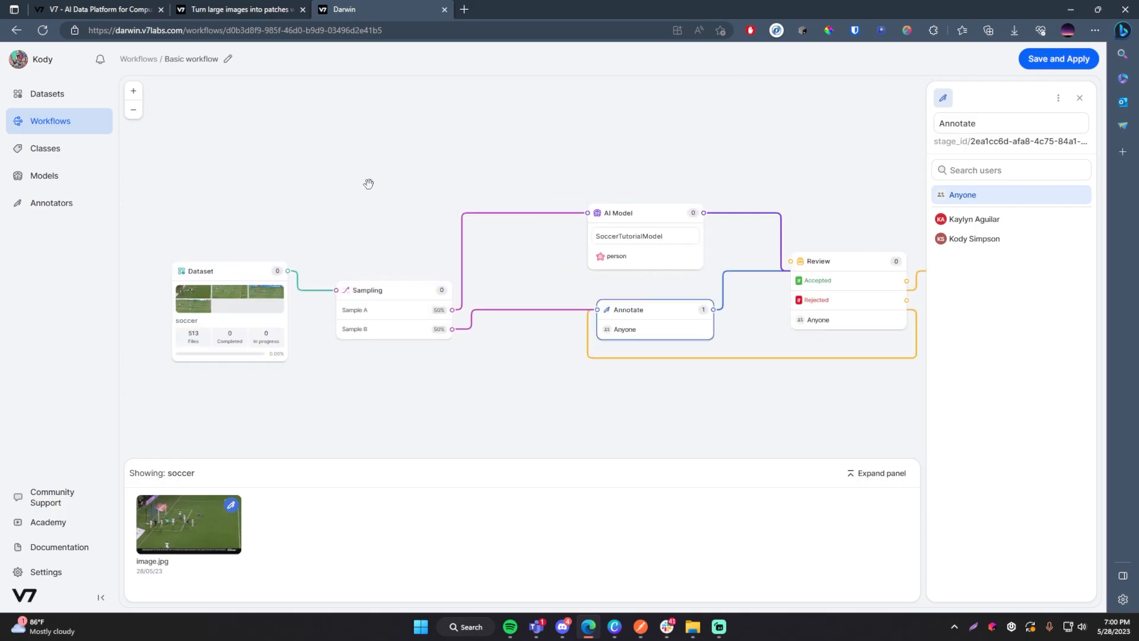
scroll(369, 184, "down", 1)
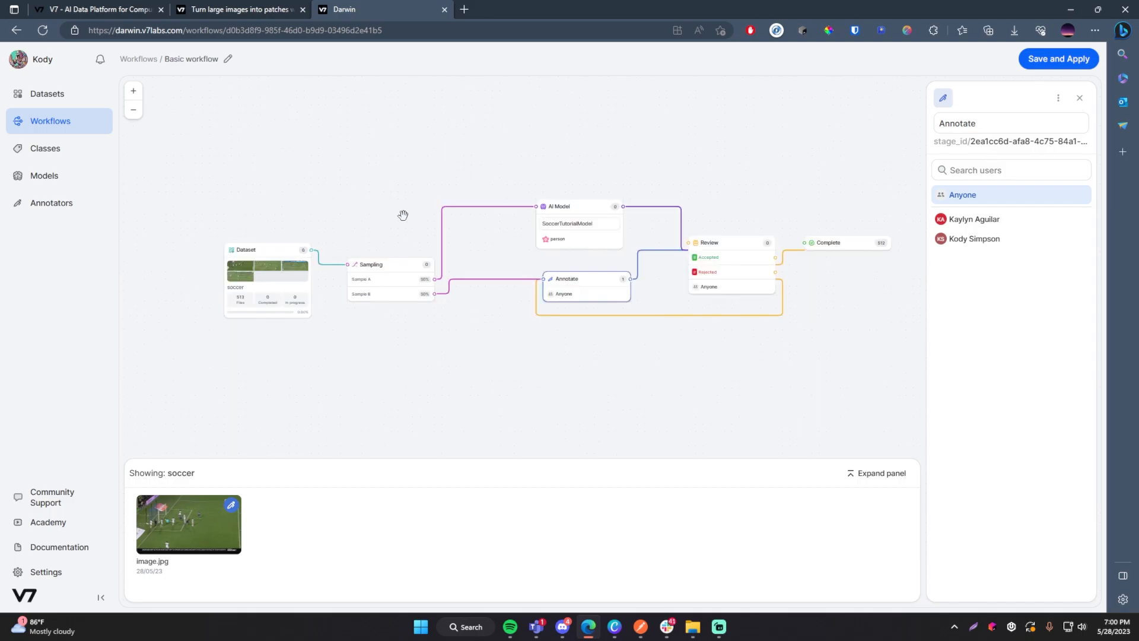
left_click(380, 268)
left_click(383, 279)
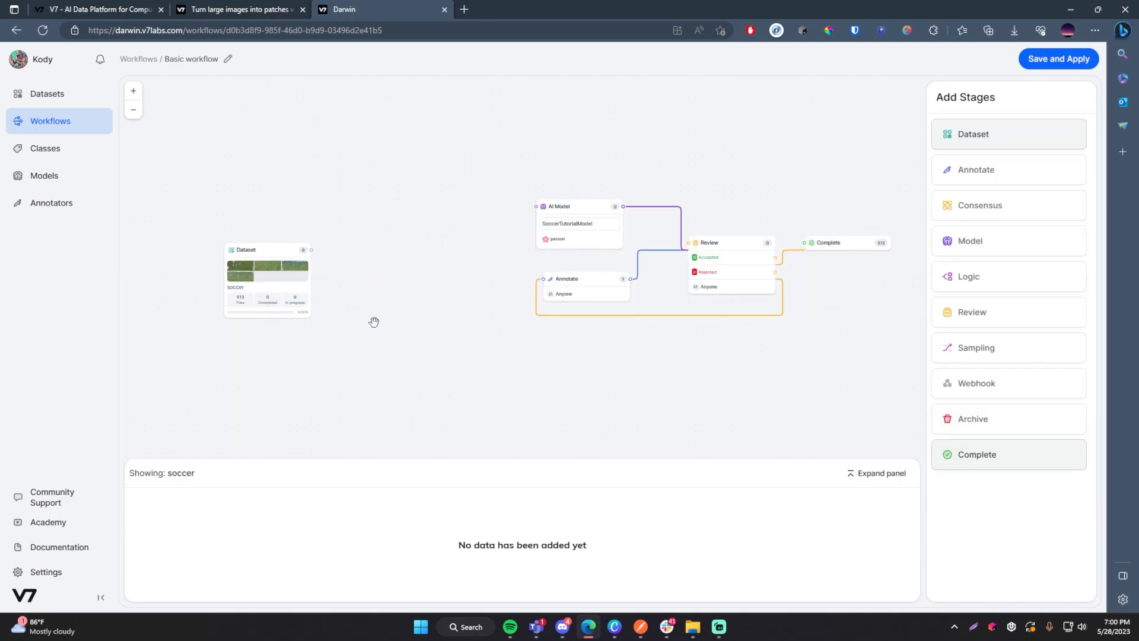
Link the Dataset stage's output to the AI Model stage and save and apply the Basic workflow
left_click_drag(314, 248, 411, 251)
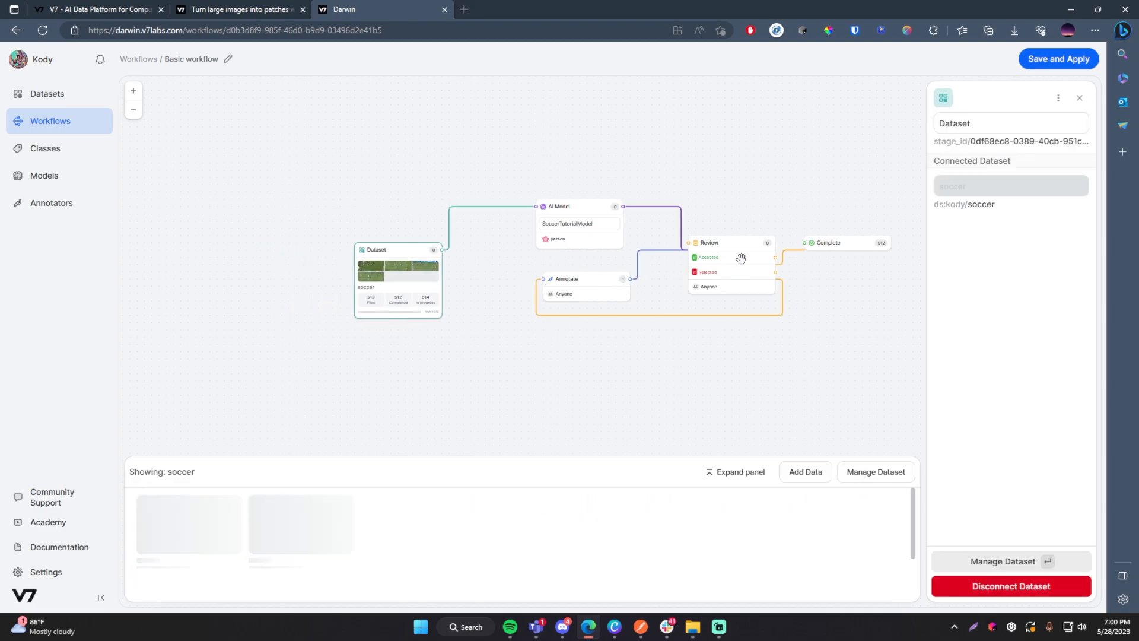
scroll(741, 258, "up", 2)
scroll(621, 247, "down", 1)
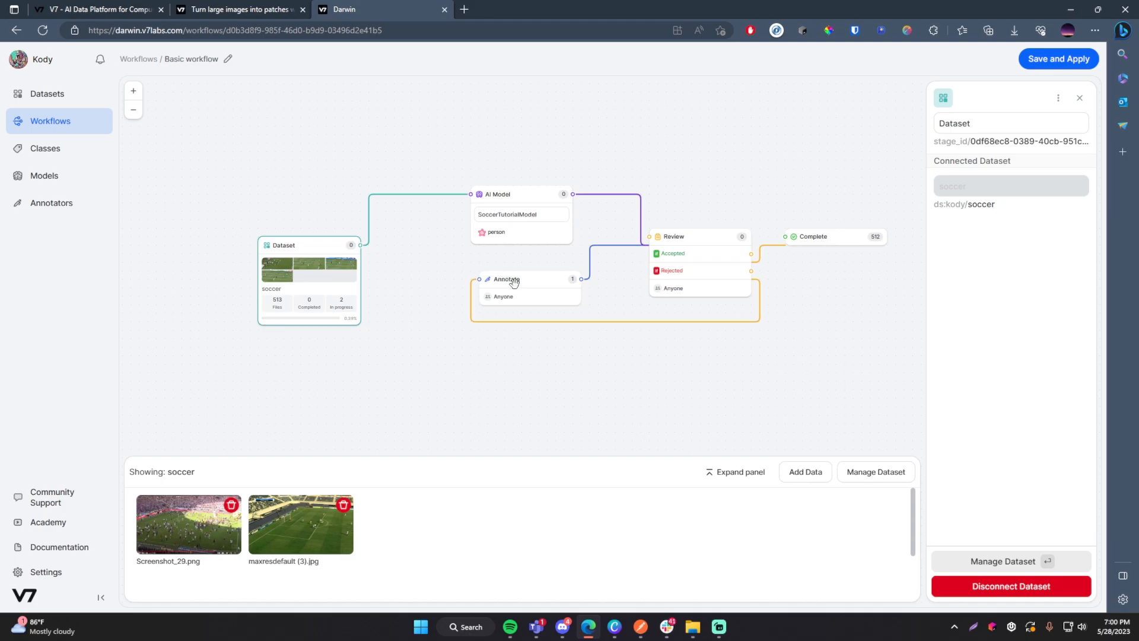
scroll(540, 282, "up", 2)
scroll(541, 282, "down", 1)
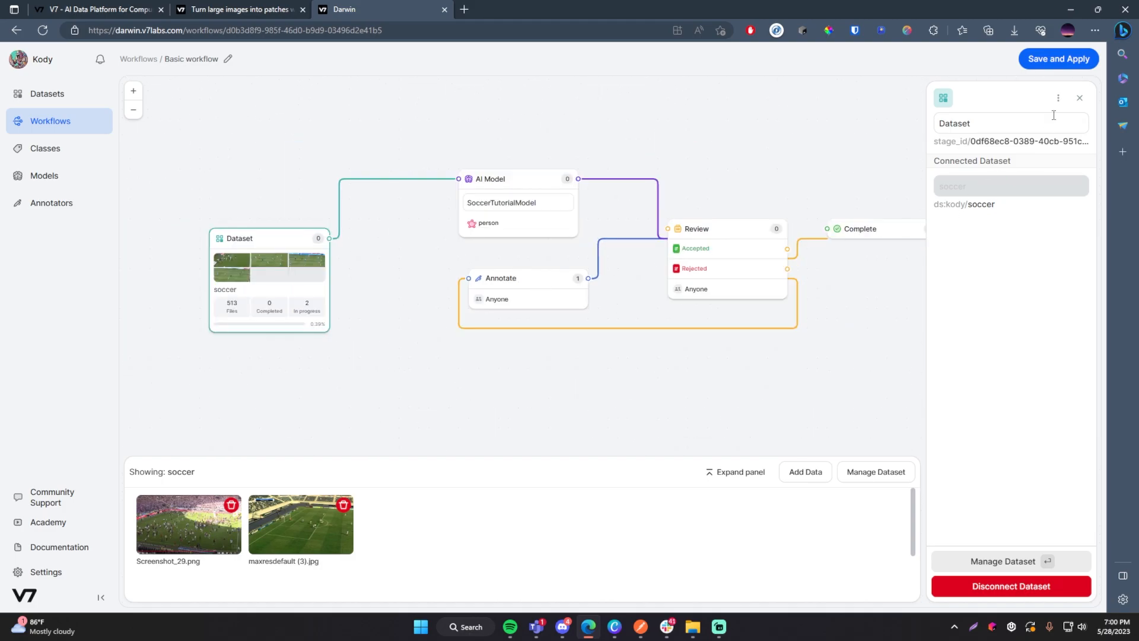
left_click(1059, 59)
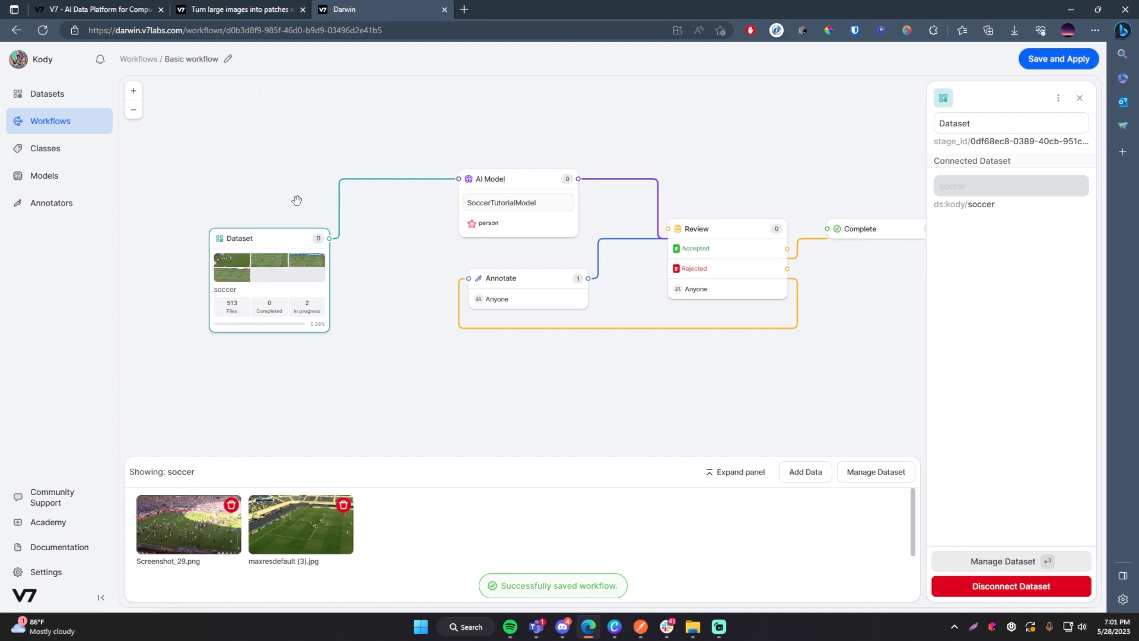
Upload maxresdefault (4).jpg to the soccer dataset and send the image to the model stage
left_click(59, 102)
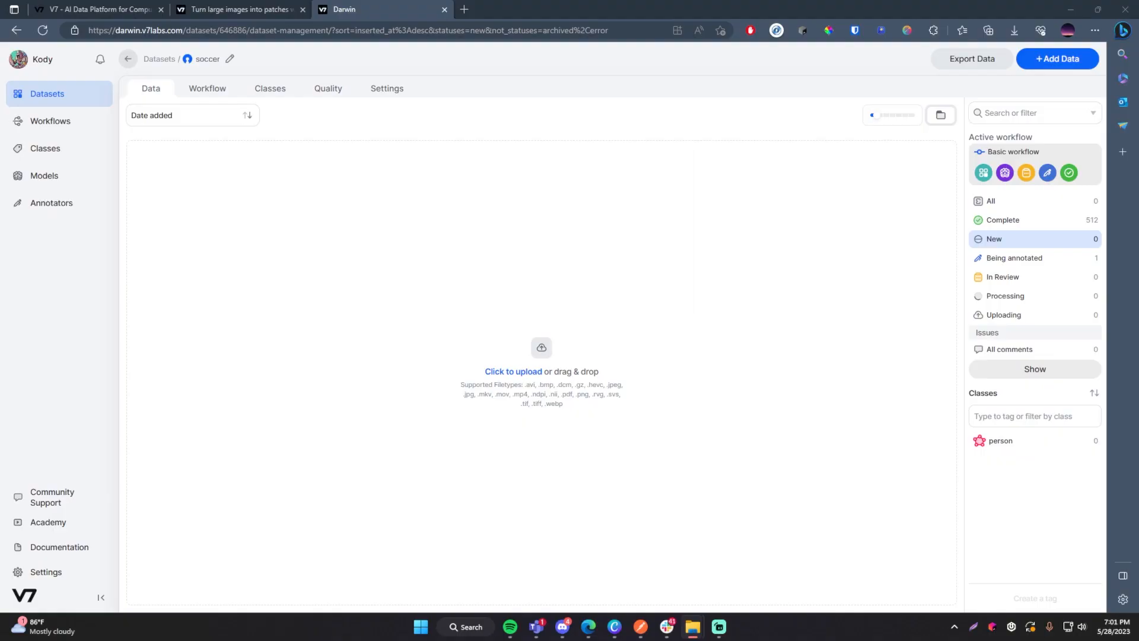
left_click_drag(538, 356, 649, 381)
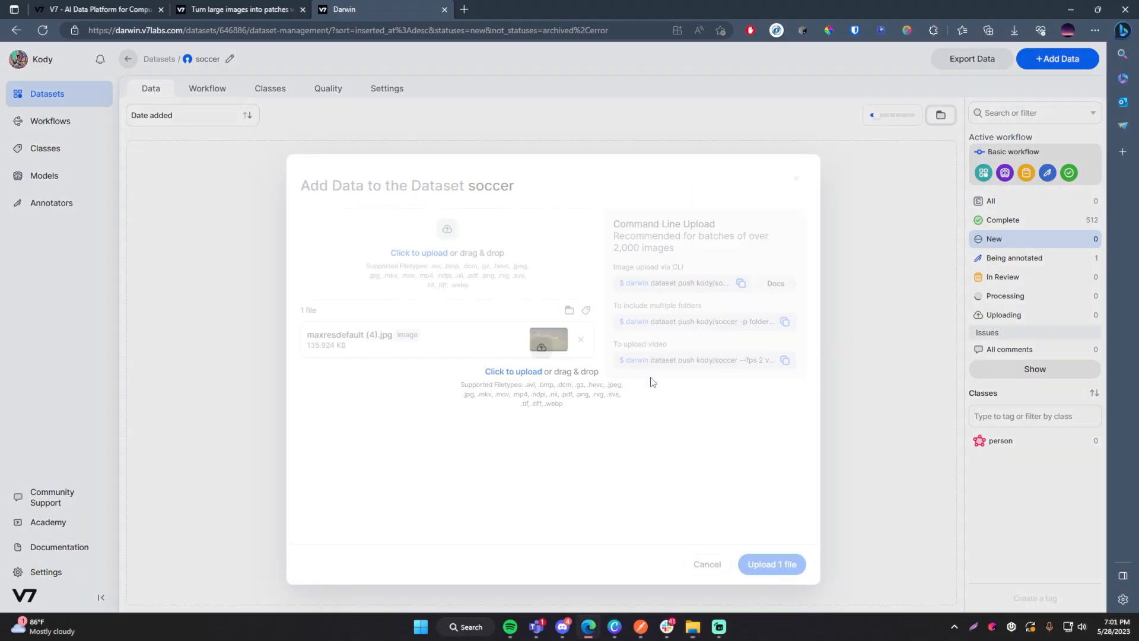
left_click(788, 521)
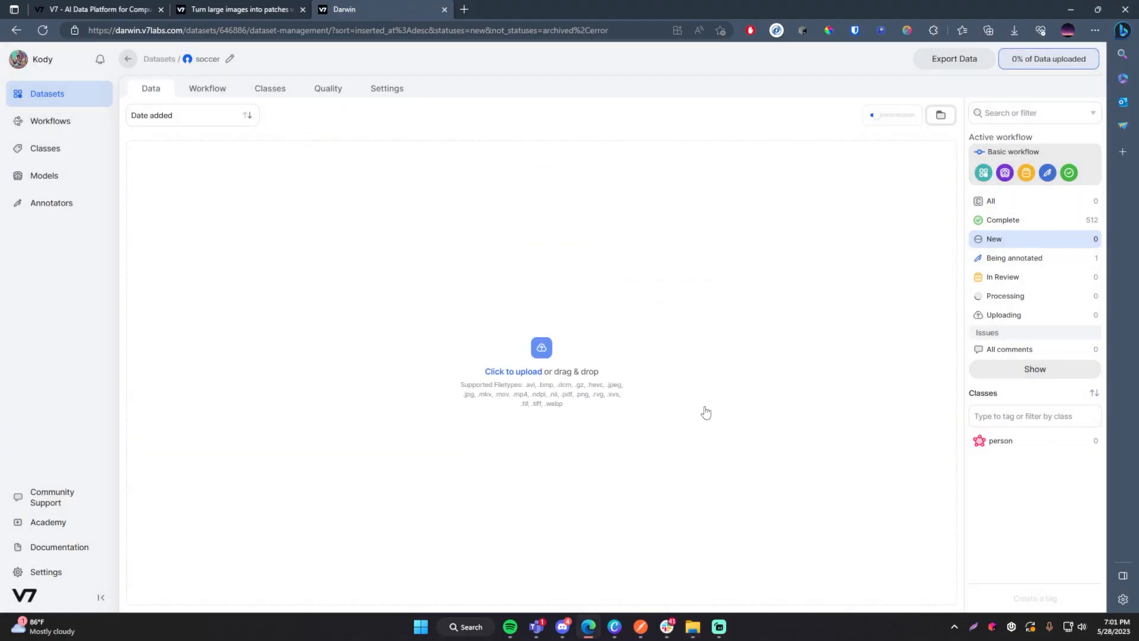
left_click(191, 298)
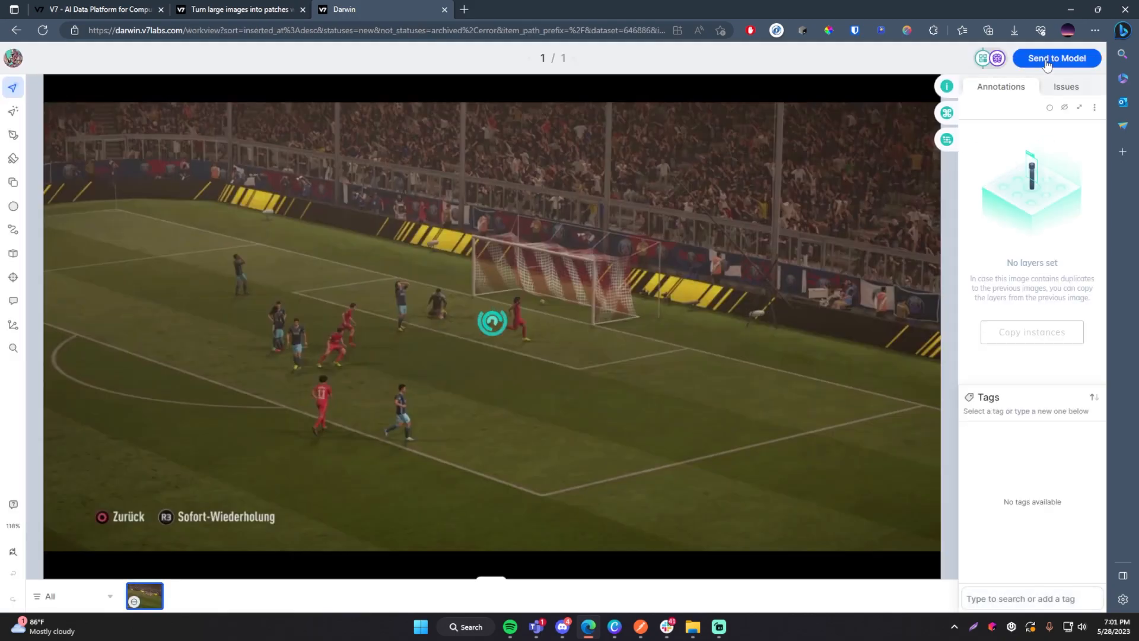
left_click(1048, 62)
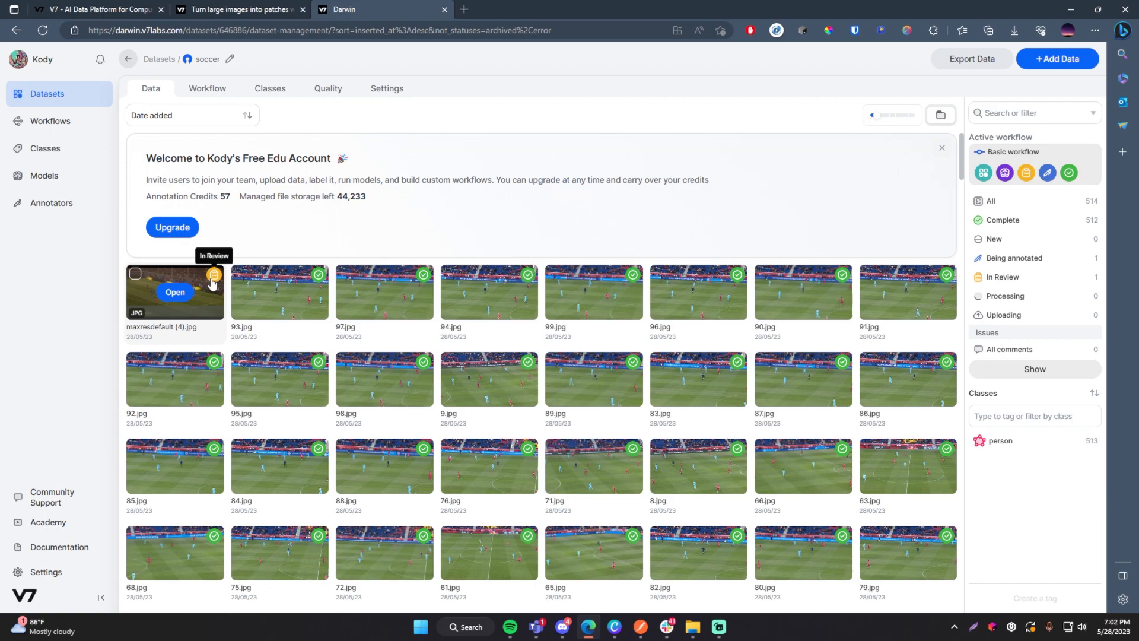
Open maxresdefault (4).jpg in review and examine the model's person masks on the players in the field
left_click(175, 292)
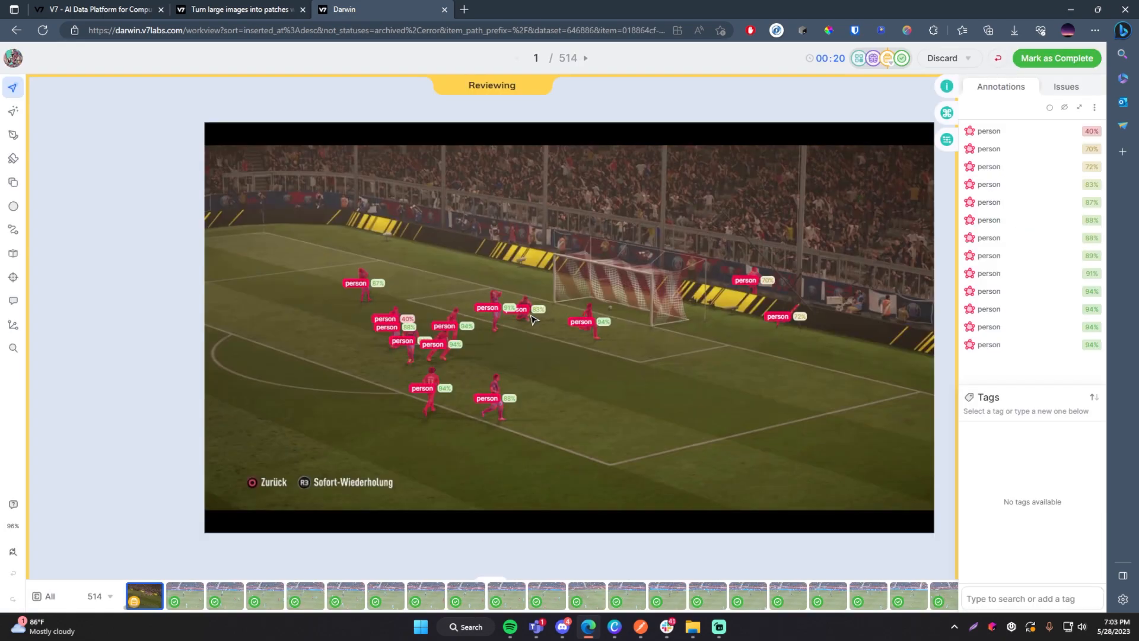
scroll(532, 319, "up", 3)
scroll(211, 258, "up", 5)
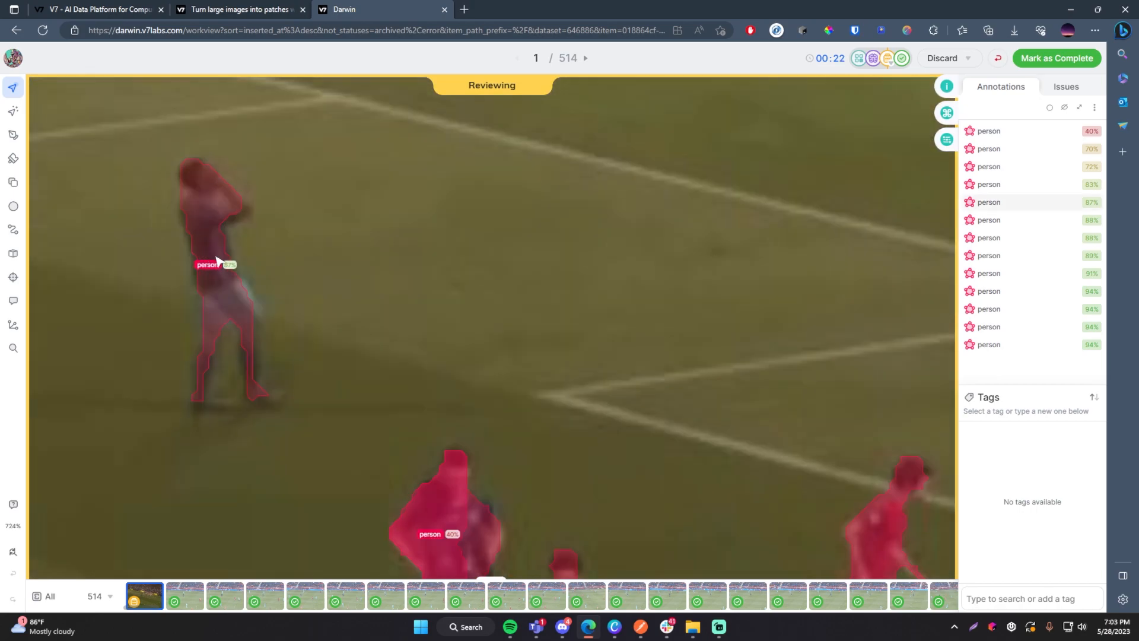
scroll(359, 346, "down", 10)
scroll(285, 285, "up", 10)
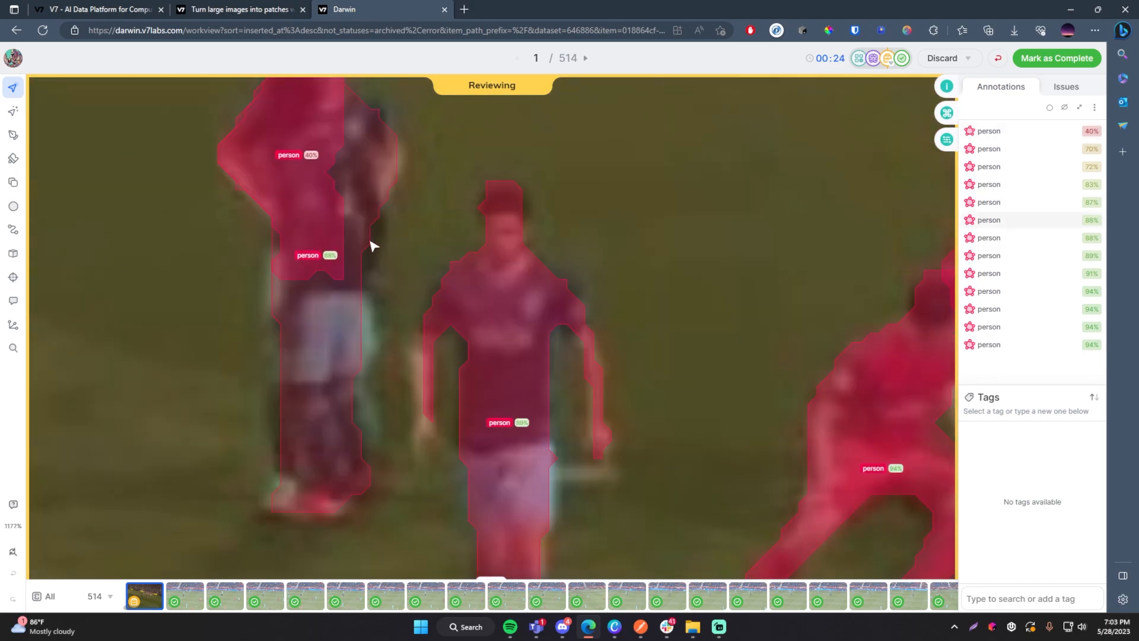
scroll(367, 245, "down", 5)
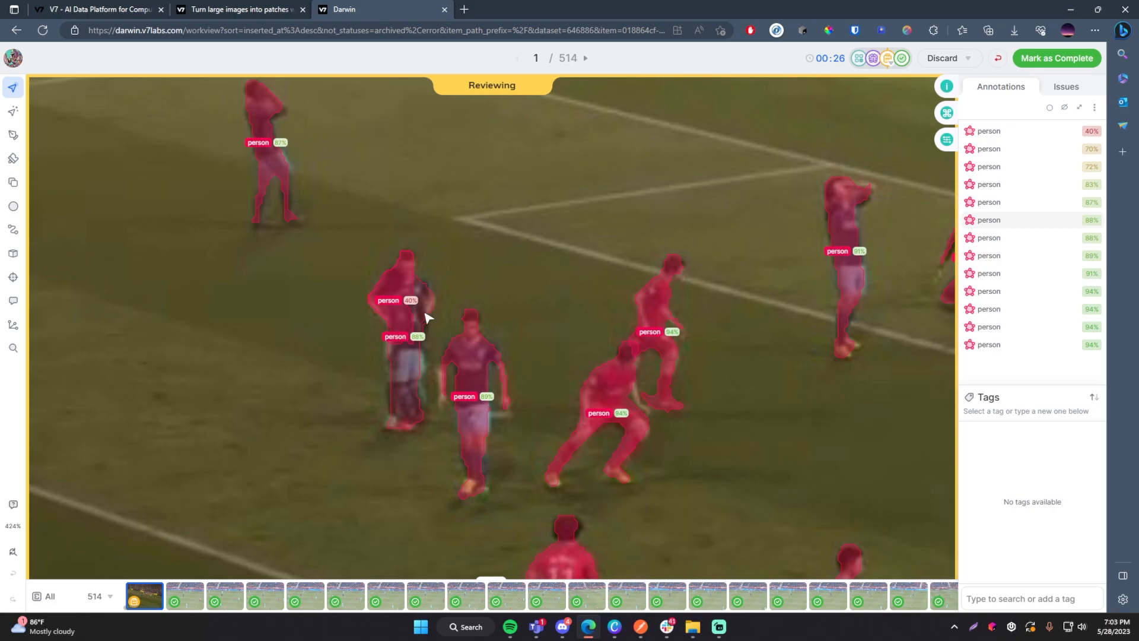
left_click(396, 273)
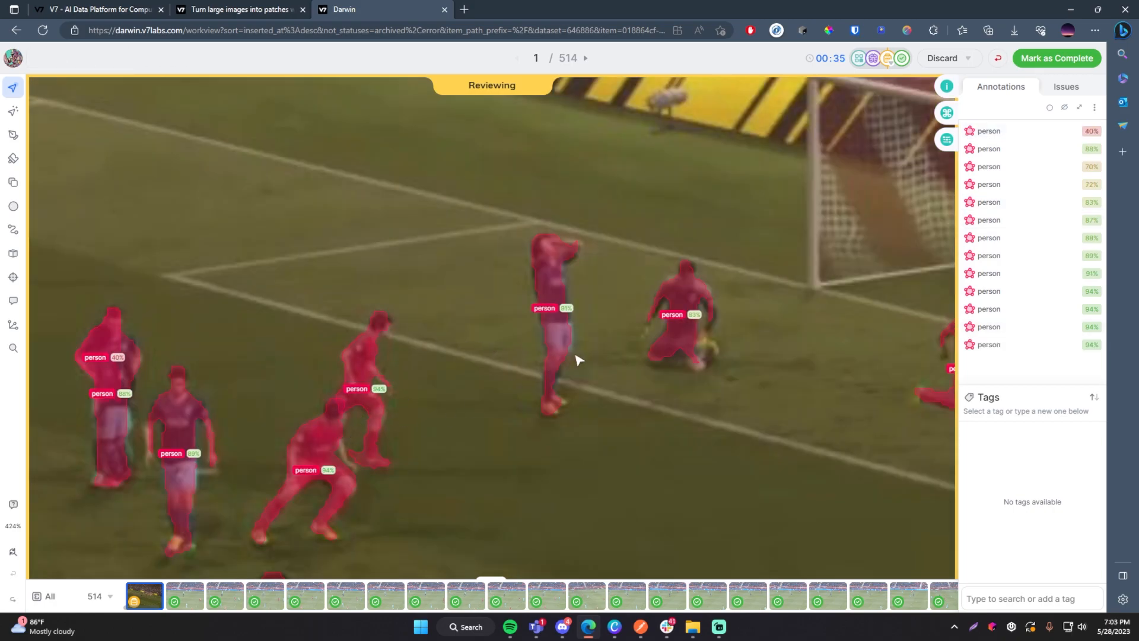
scroll(667, 409, "down", 3)
scroll(673, 245, "up", 1)
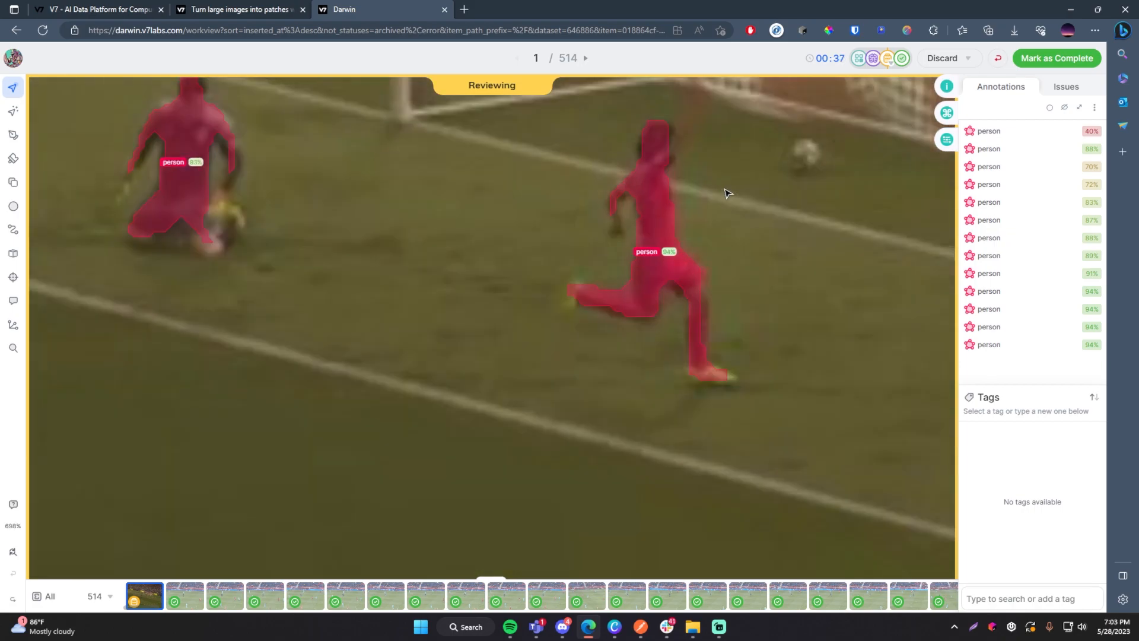
Examine the two person detections beside the goal, on the sideline bystander and on the object near the advertising boards
scroll(724, 190, "down", 6)
scroll(457, 368, "up", 5)
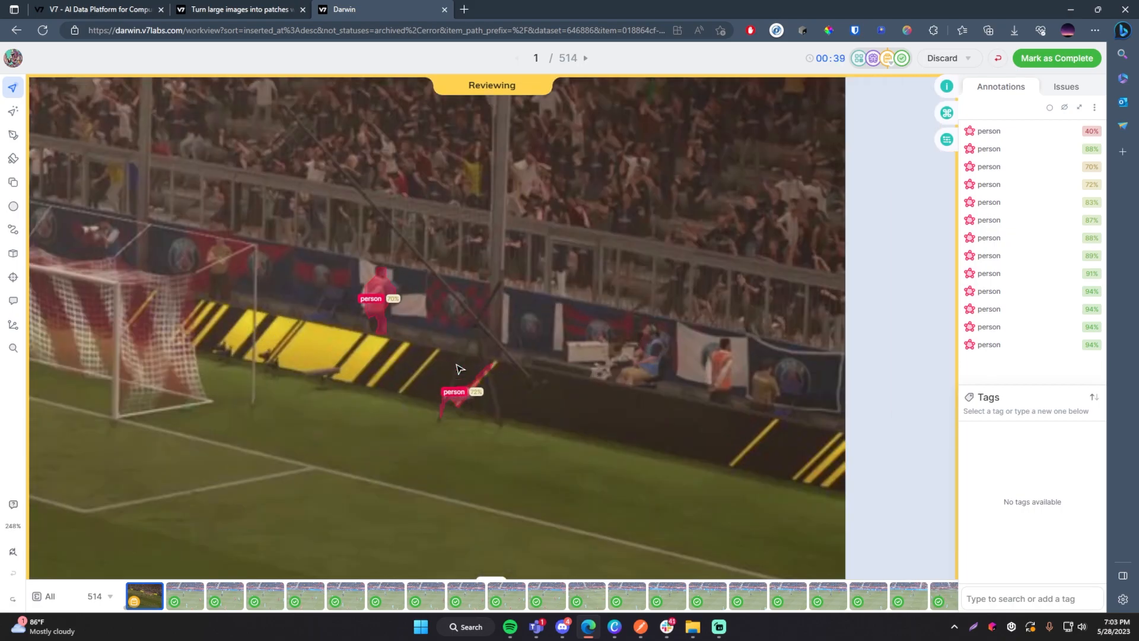
scroll(460, 368, "down", 3)
scroll(427, 332, "up", 2)
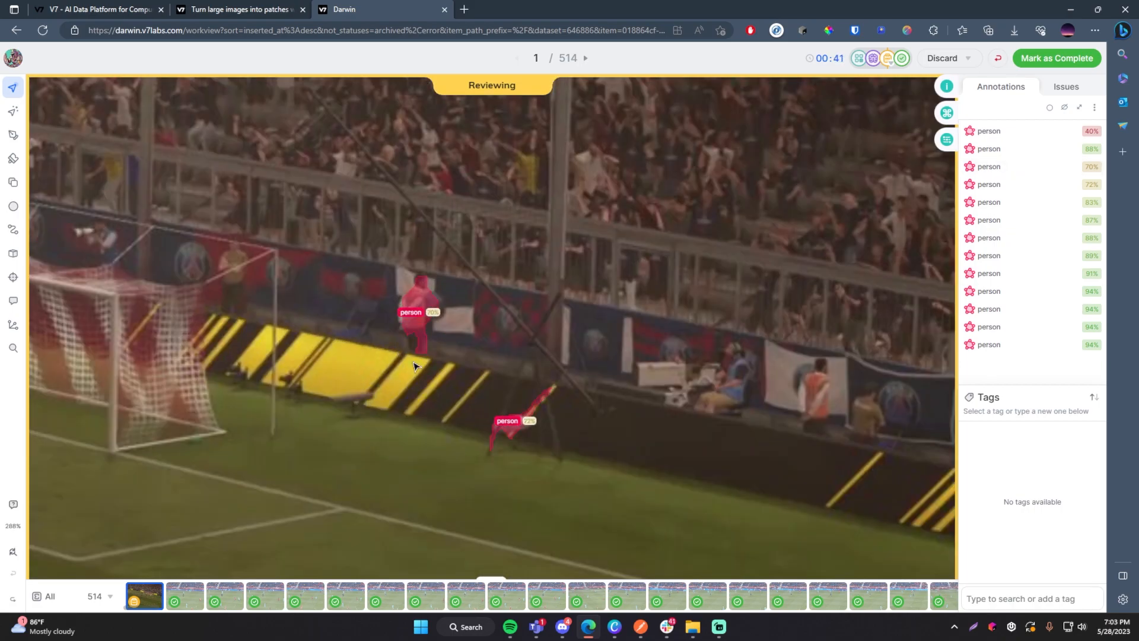
scroll(483, 429, "up", 3)
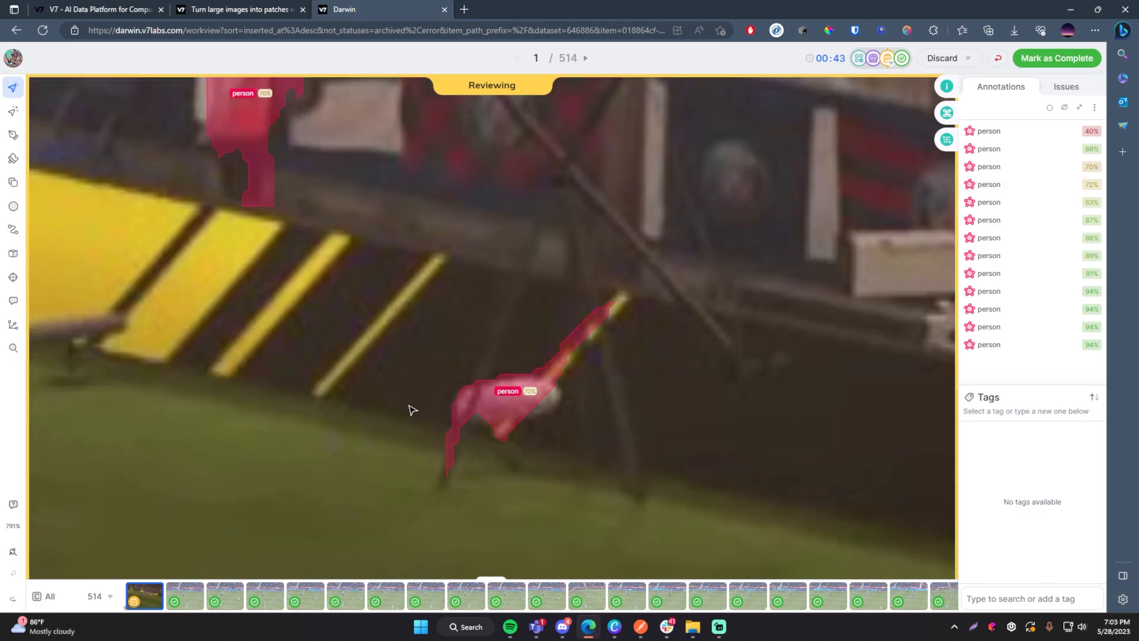
scroll(522, 418, "down", 5)
scroll(518, 425, "up", 2)
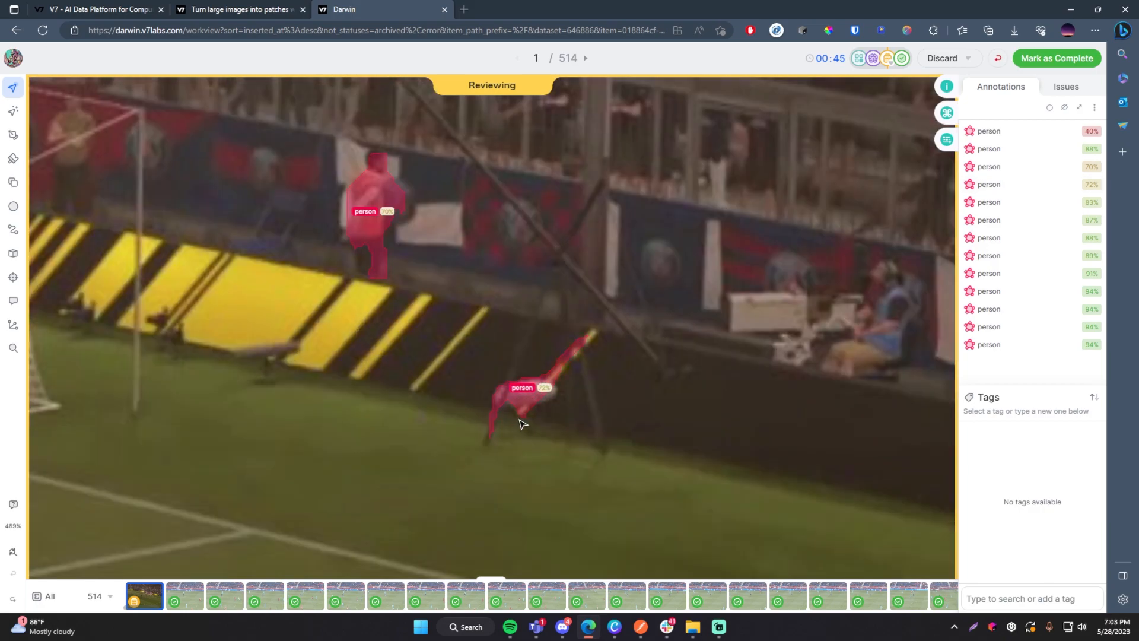
scroll(525, 400, "up", 3)
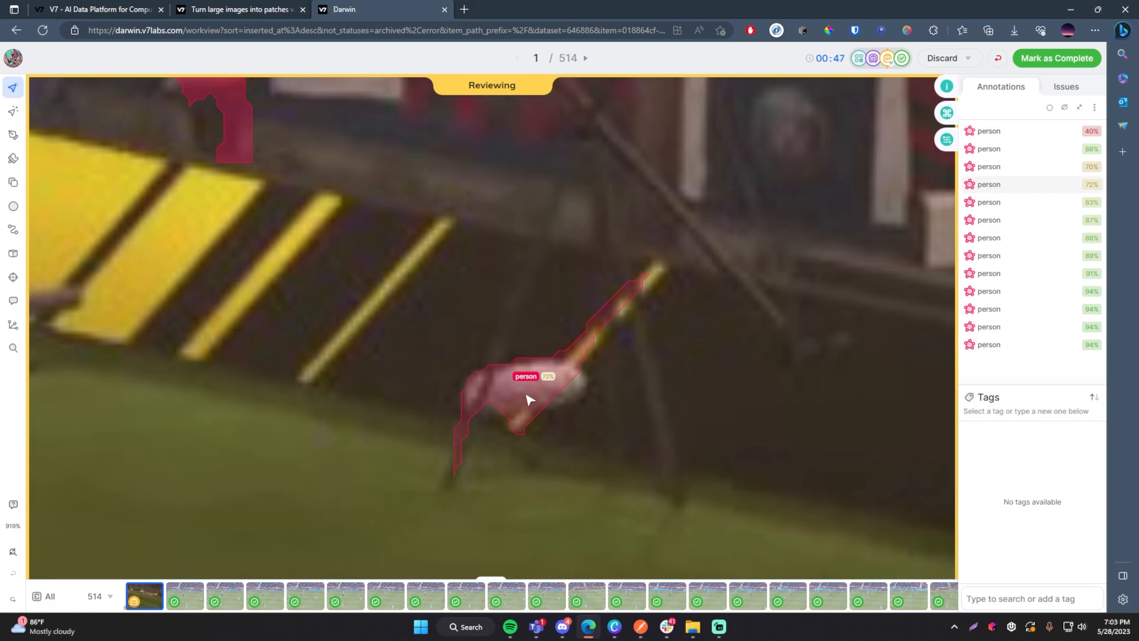
scroll(526, 396, "down", 6)
scroll(509, 380, "up", 3)
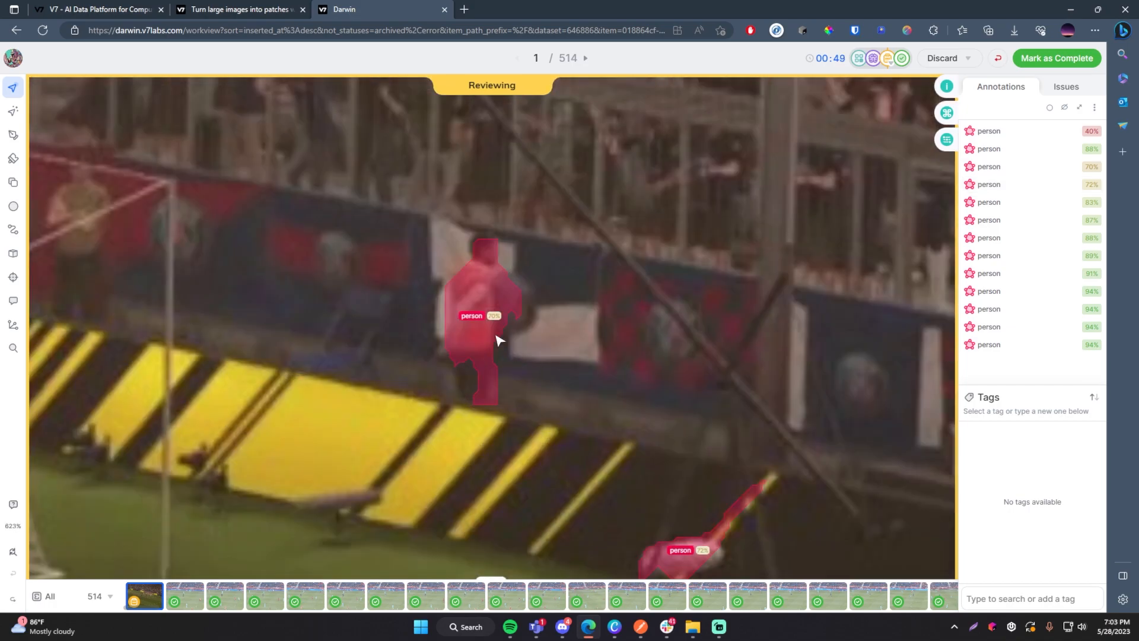
scroll(497, 337, "down", 5)
scroll(482, 317, "up", 6)
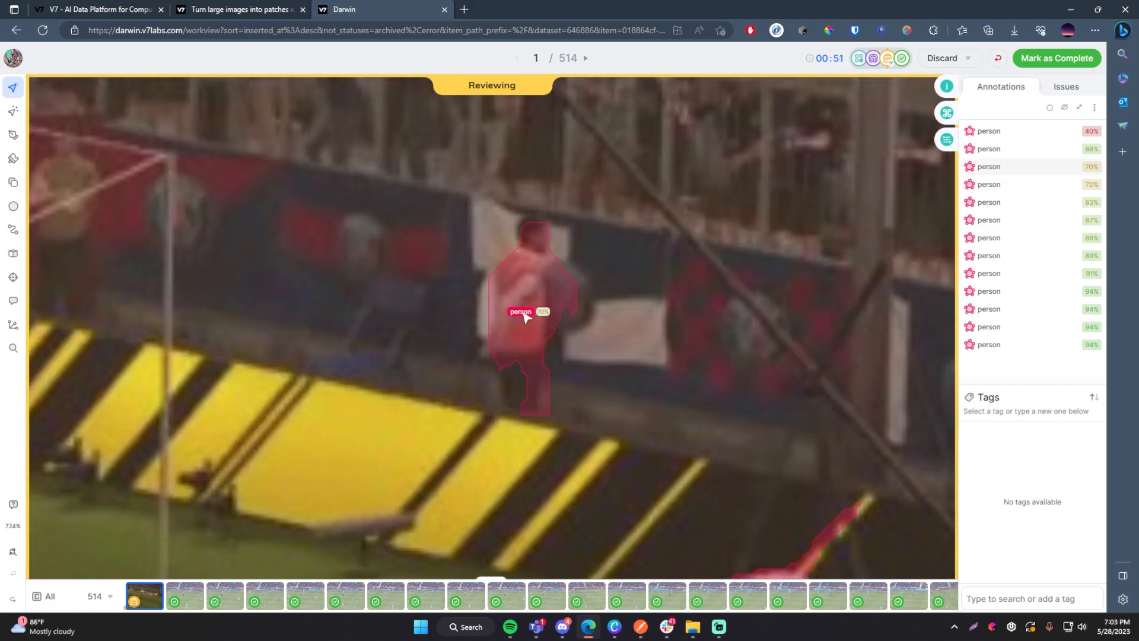
scroll(530, 314, "down", 2)
scroll(530, 313, "down", 5)
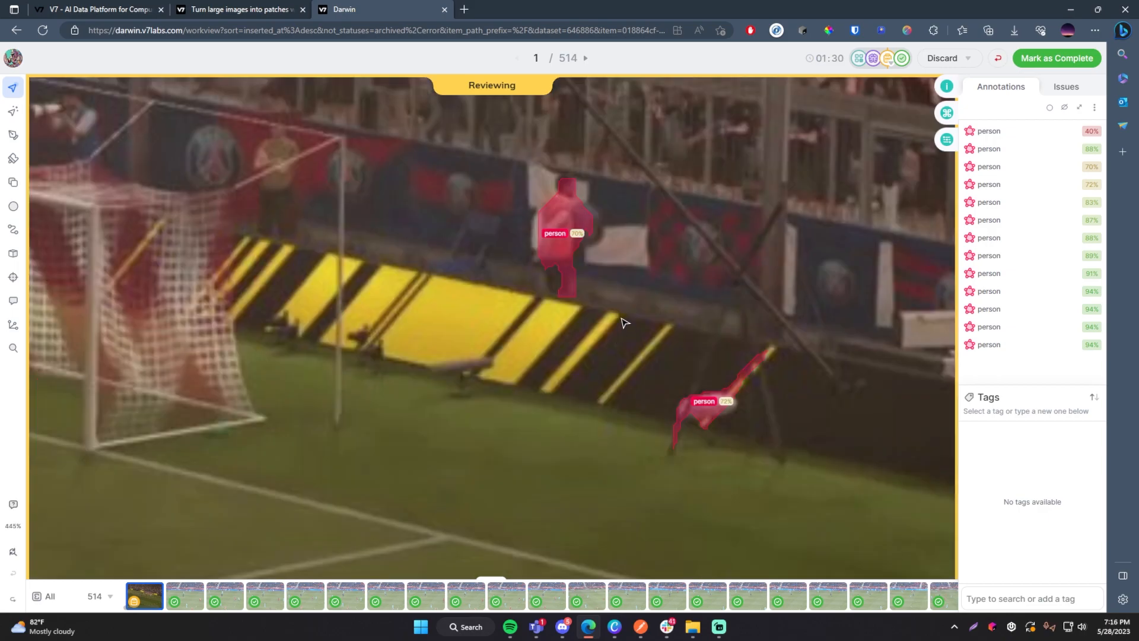
Reject maxresdefault (4).jpg in the Review stage to return it to the Annotate stage
scroll(624, 322, "down", 5)
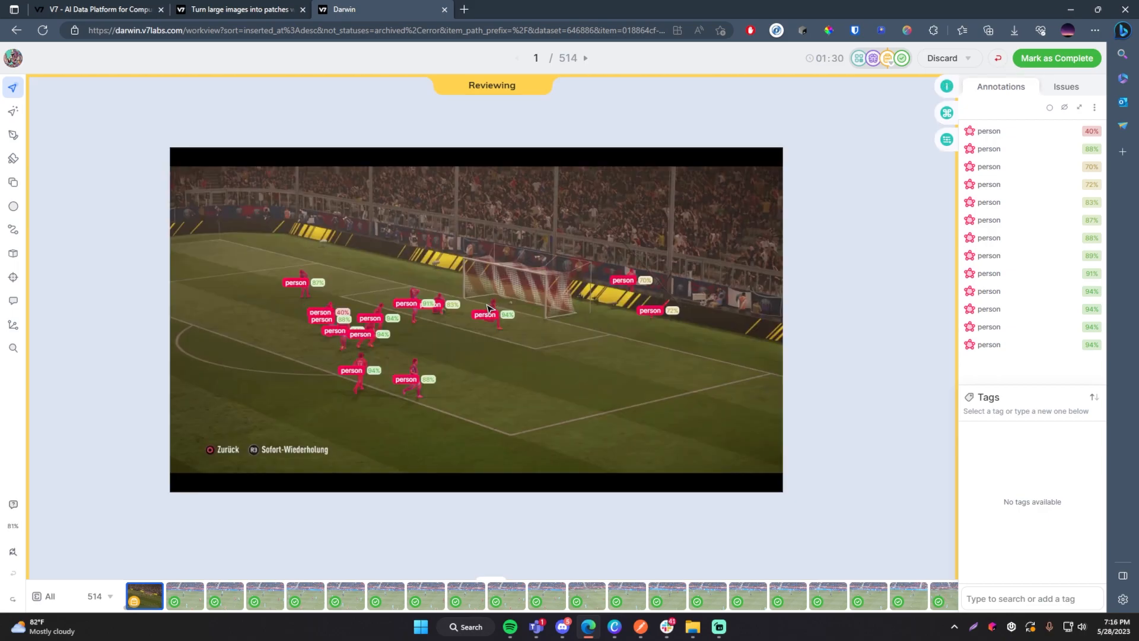
scroll(537, 308, "up", 2)
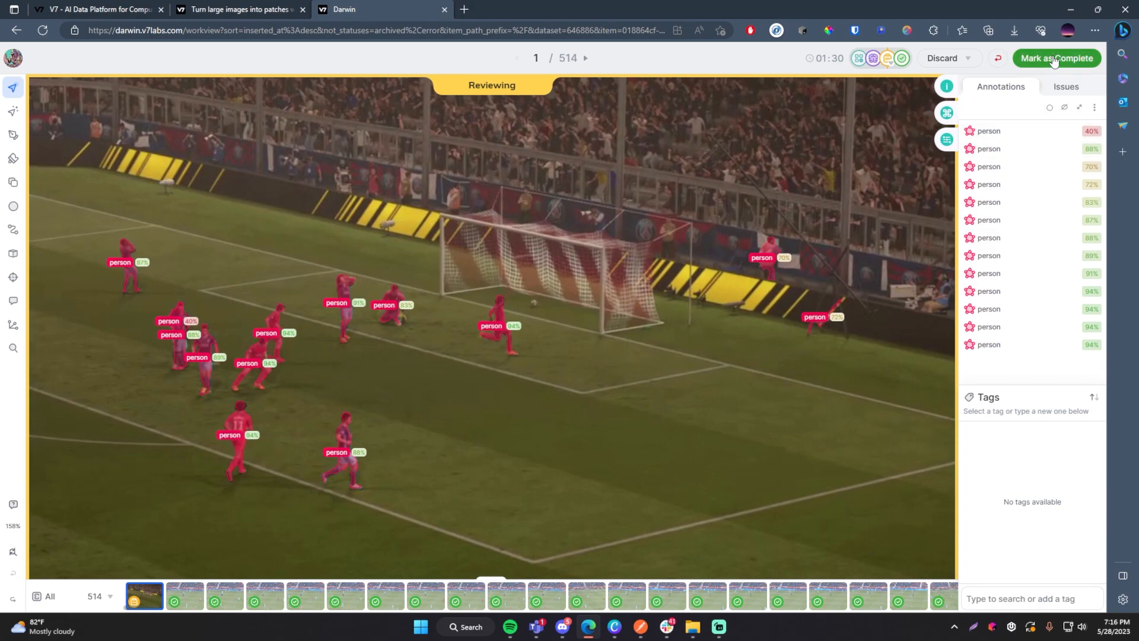
left_click(997, 60)
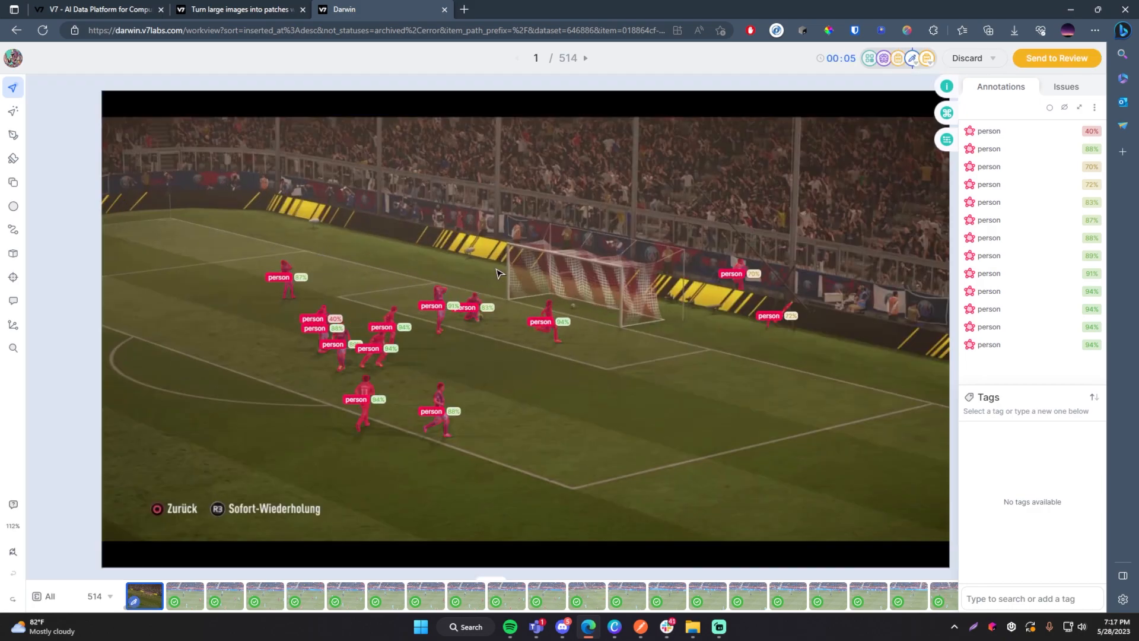
Delete the two person annotations beside the goal, on the sideline bystander and on the object near the advertising boards
scroll(386, 287, "up", 5)
left_click_drag(387, 287, 142, 286)
scroll(500, 316, "up", 5)
left_click_drag(452, 310, 657, 336)
left_click(480, 355)
key("Delete")
left_click(378, 225)
key("Delete")
Check the goalkeeper's mask and send the corrected image to review
scroll(534, 303, "down", 5)
scroll(511, 305, "up", 4)
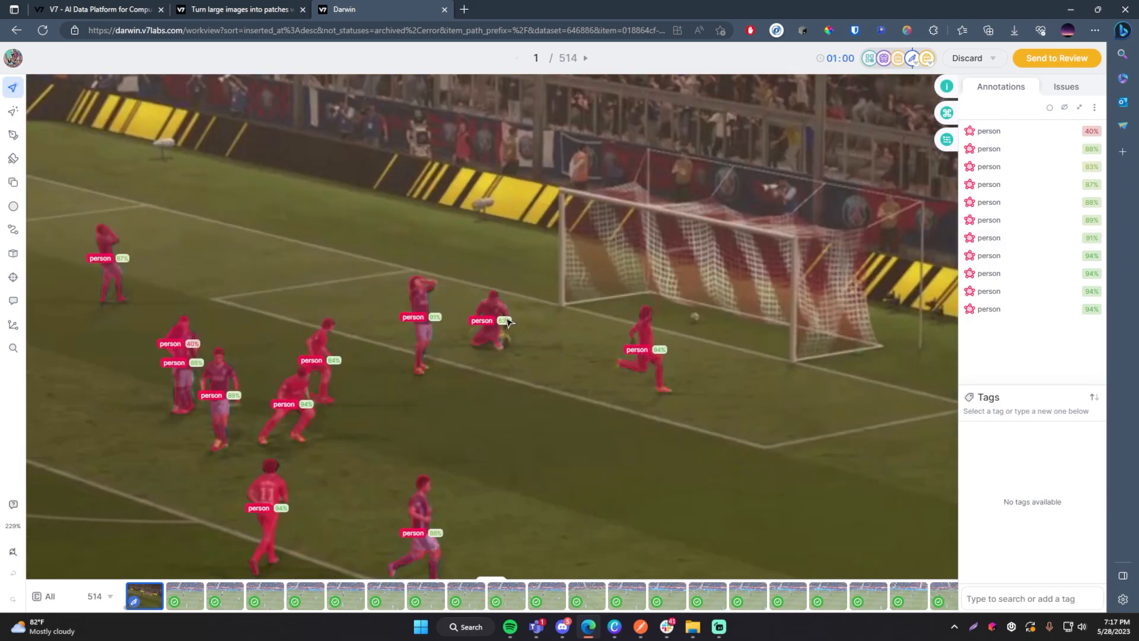
scroll(512, 325, "up", 15)
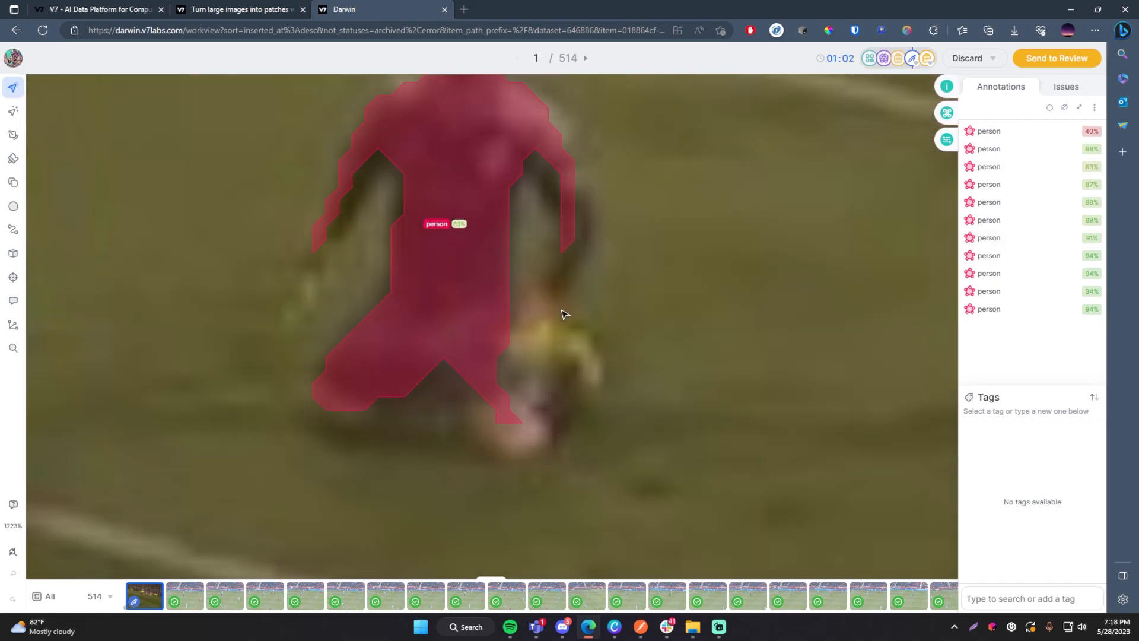
scroll(552, 332, "down", 18)
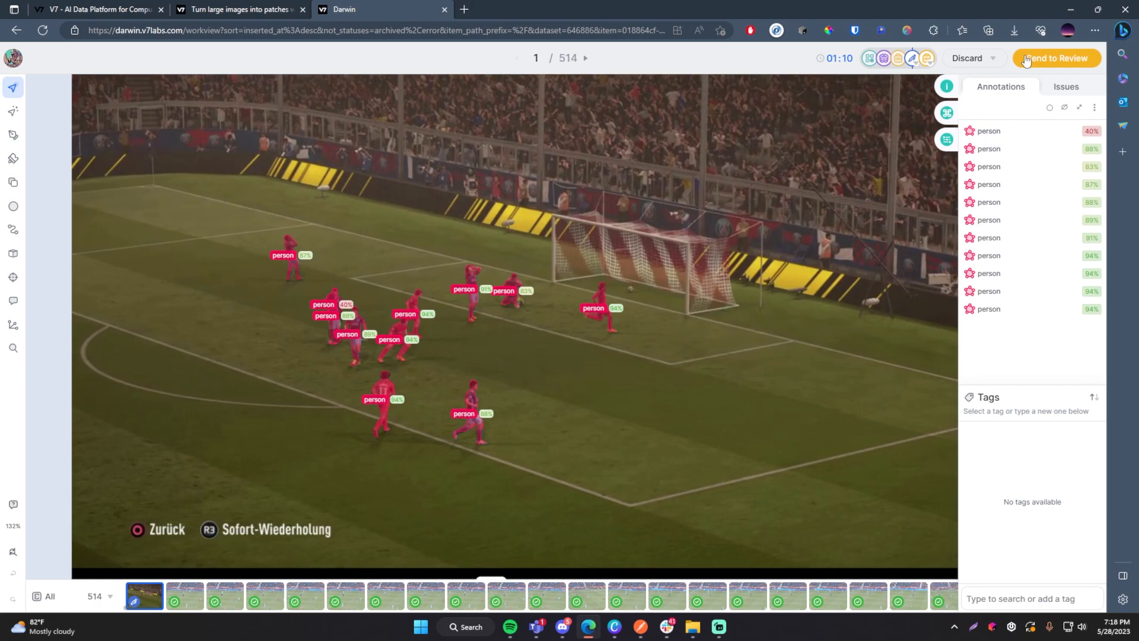
left_click(1025, 62)
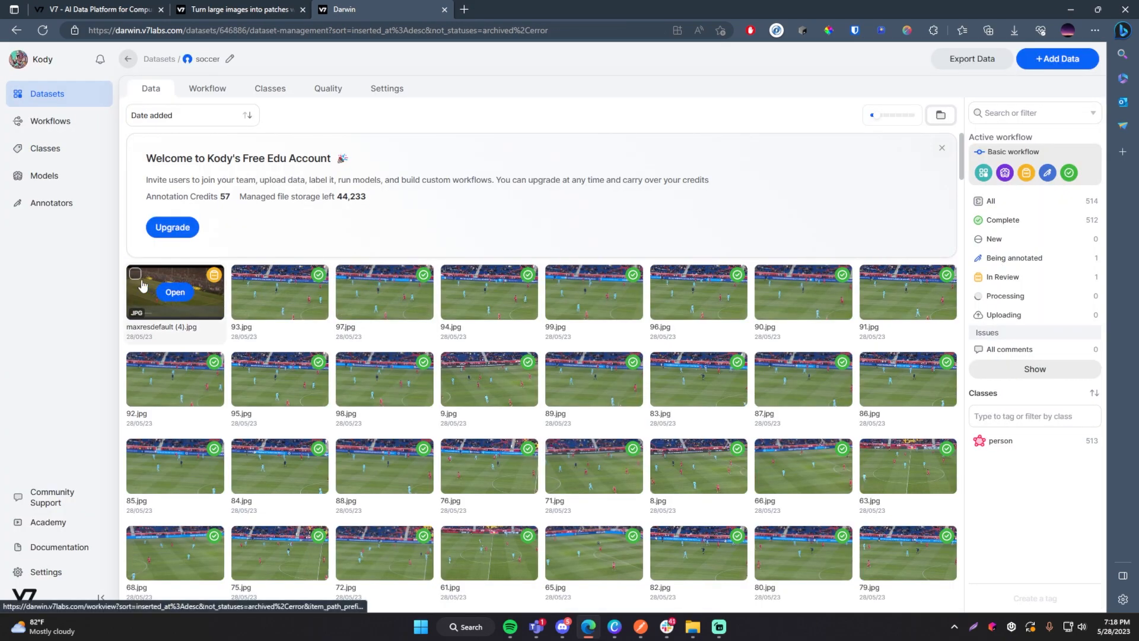
Set the stage of maxresdefault (4).jpg to Complete from the soccer dataset's image list
left_click(136, 274)
left_click(549, 586)
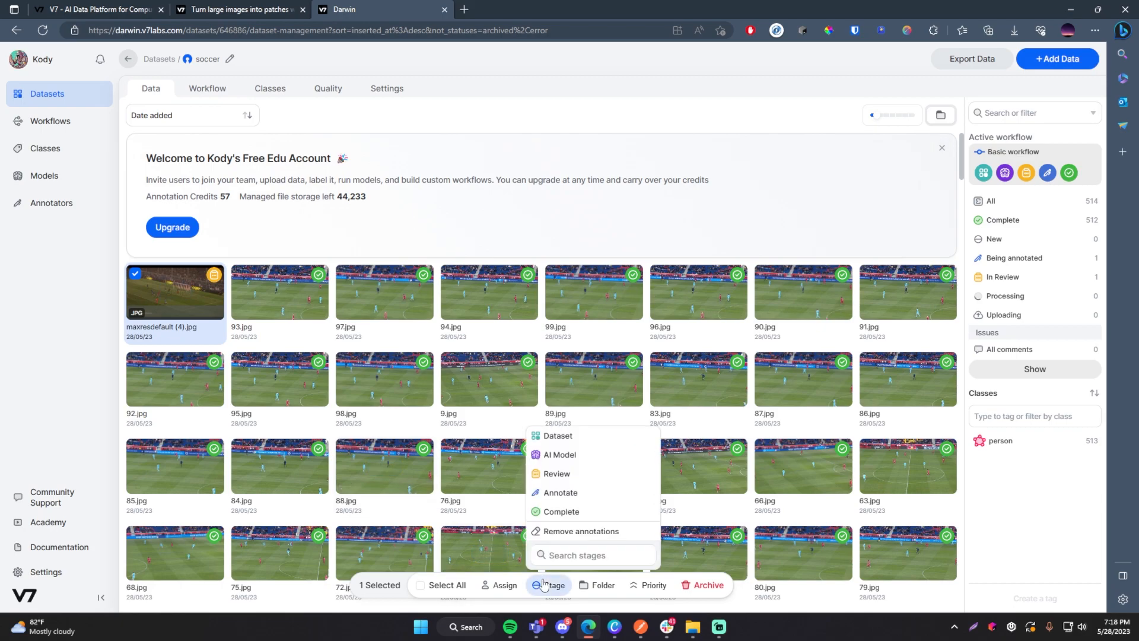
left_click(567, 513)
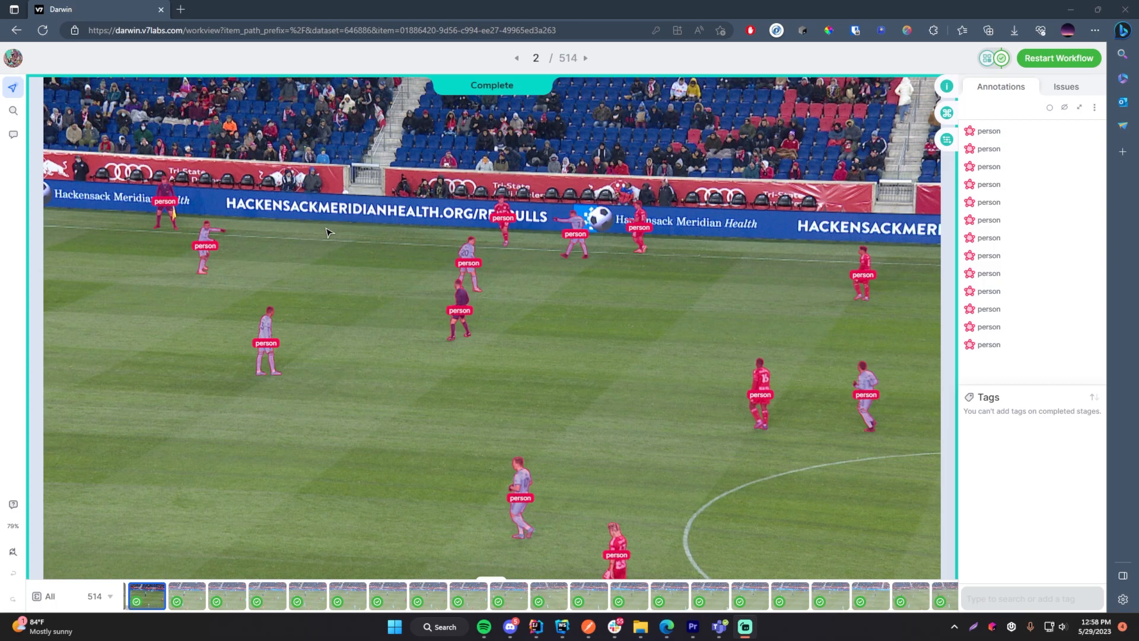
Examine the person annotations across the pitch on completed image 2 of the dataset
scroll(626, 371, "up", 5)
scroll(275, 244, "down", 6)
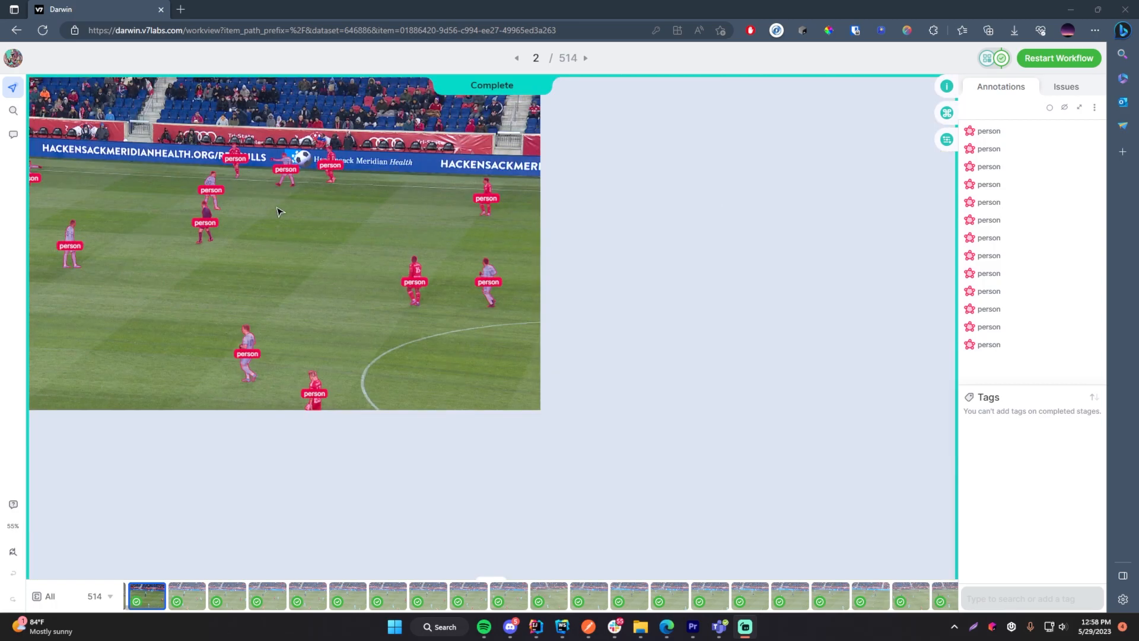
scroll(492, 251, "up", 6)
left_click_drag(194, 221, 418, 303)
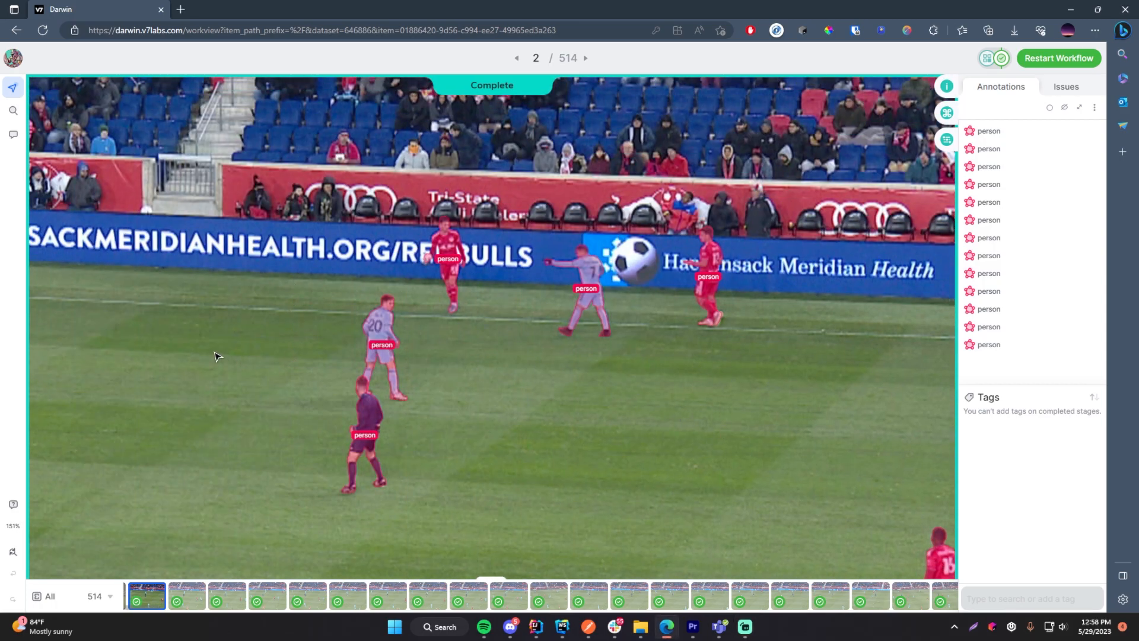
scroll(216, 356, "down", 4)
left_click_drag(317, 434, 480, 279)
scroll(317, 309, "down", 2)
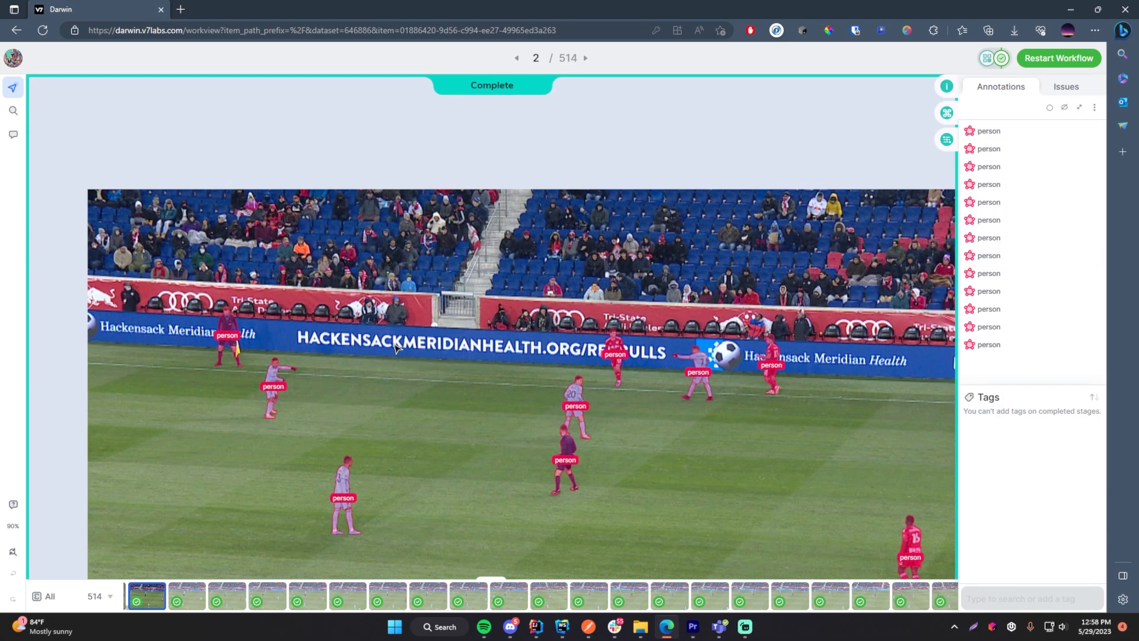
Inspect the person masks up close on the referee, the players near the advertising boards and those by the centre circle
scroll(392, 356, "up", 7)
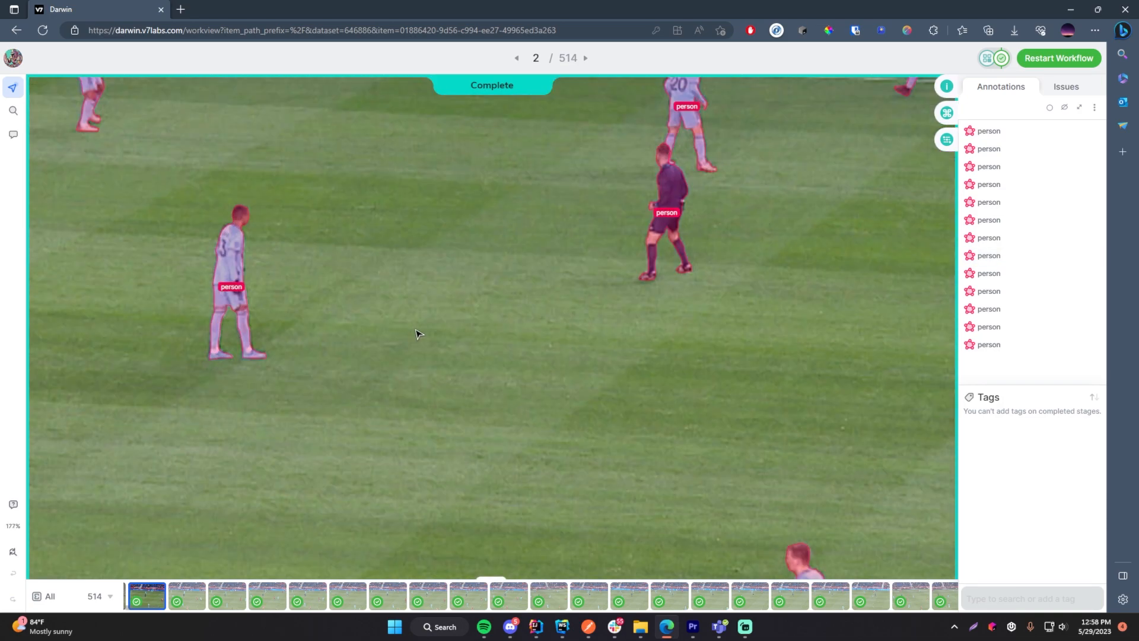
scroll(416, 330, "up", 3)
left_click_drag(416, 330, 255, 407)
left_click_drag(754, 321, 558, 394)
left_click_drag(622, 259, 535, 384)
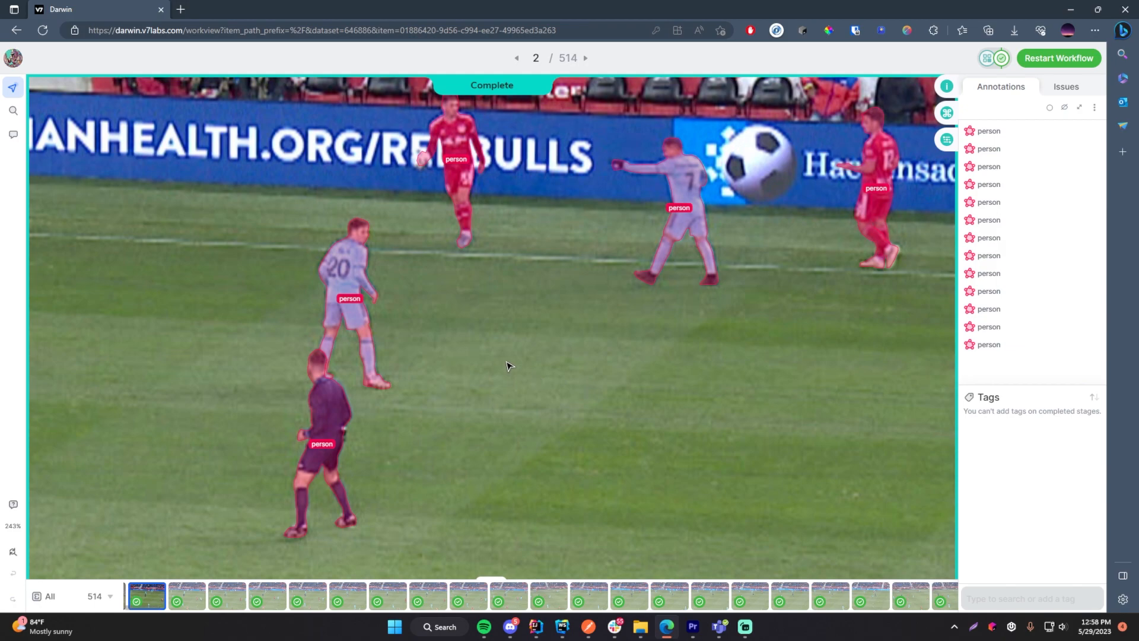
scroll(509, 364, "down", 5)
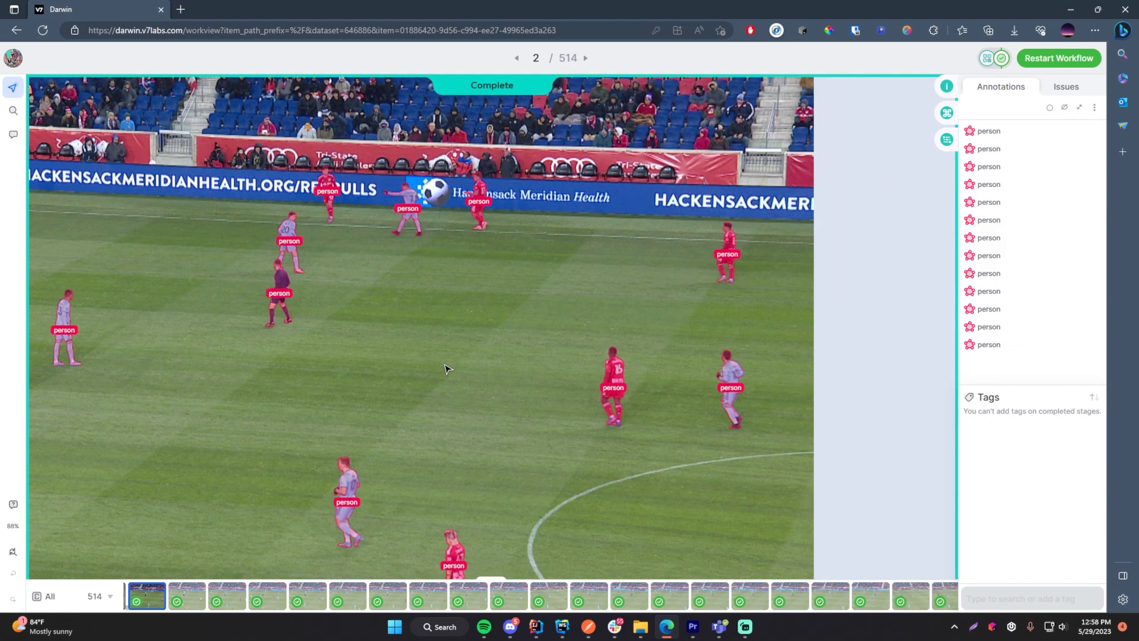
left_click_drag(167, 319, 470, 296)
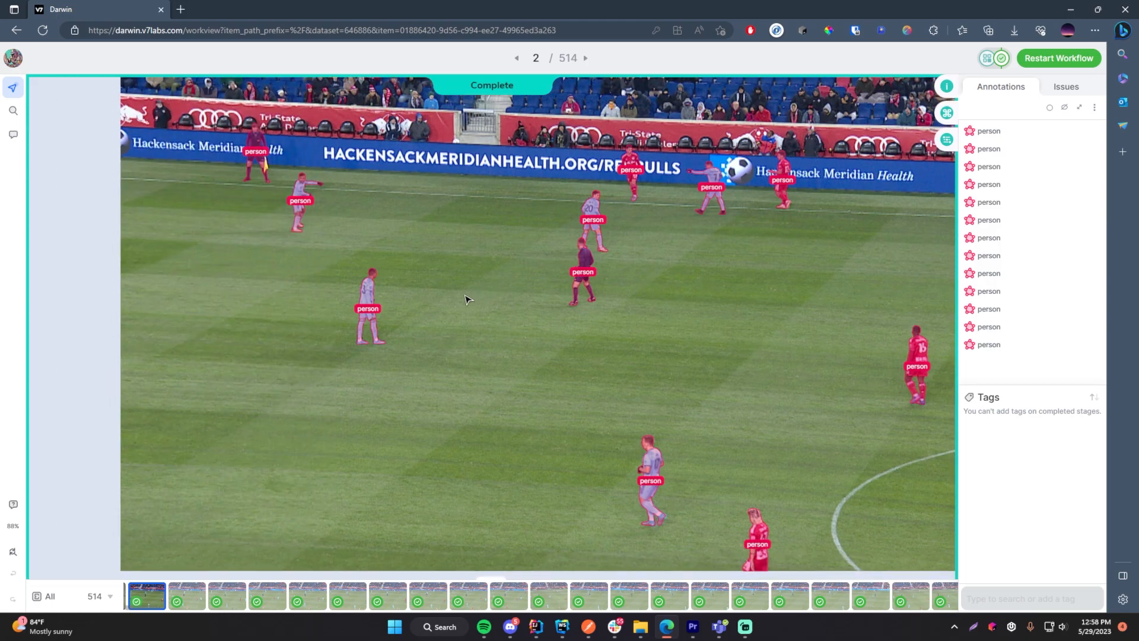
left_click_drag(470, 218, 326, 329)
scroll(475, 395, "up", 5)
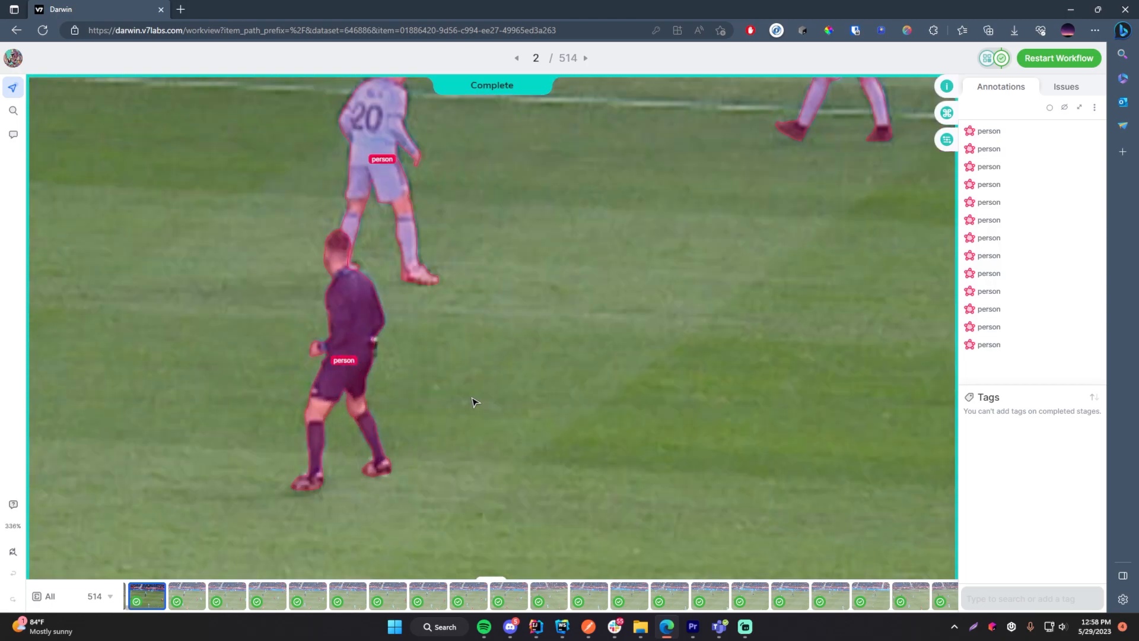
scroll(468, 396, "down", 8)
left_click_drag(519, 455, 466, 344)
scroll(410, 272, "up", 4)
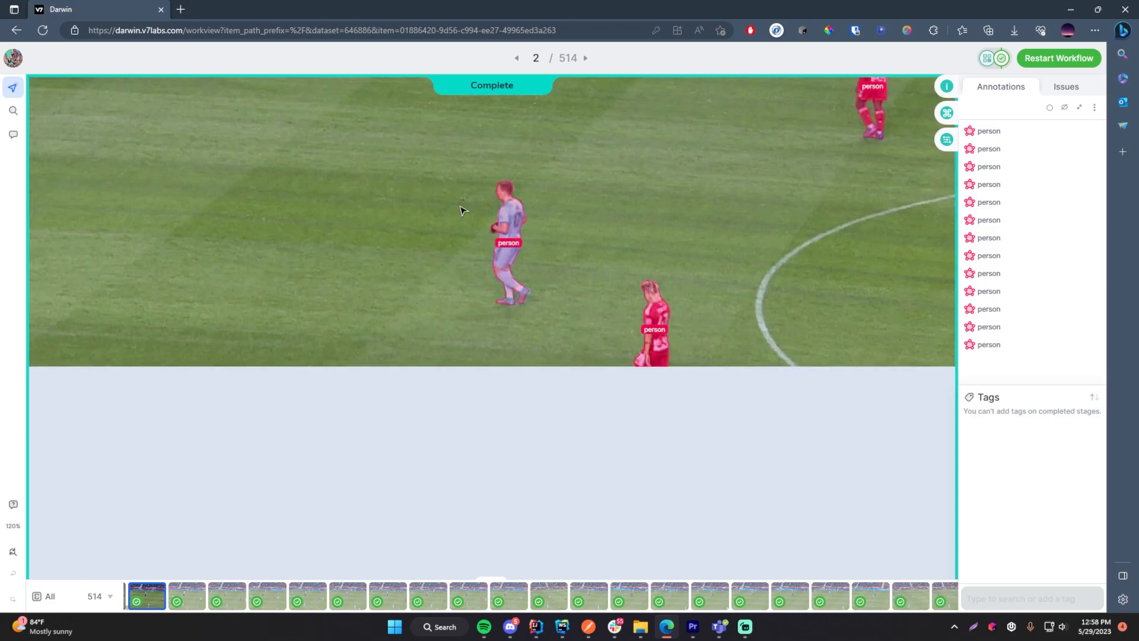
left_click_drag(457, 208, 498, 434)
scroll(498, 432, "down", 4)
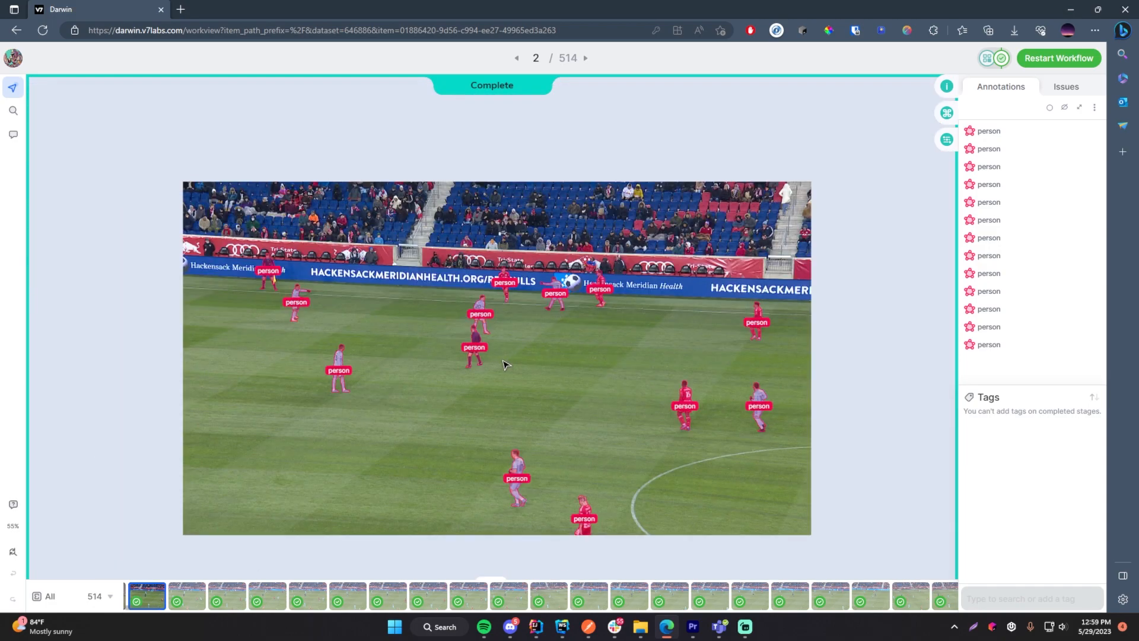